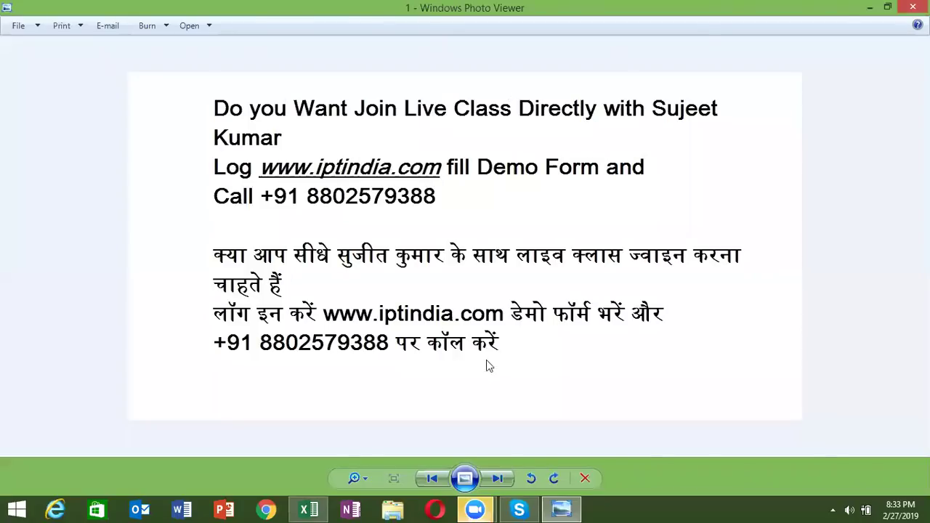
Skip past the promotional image, close Windows Photo Viewer, and refresh the desktop.
click(506, 476)
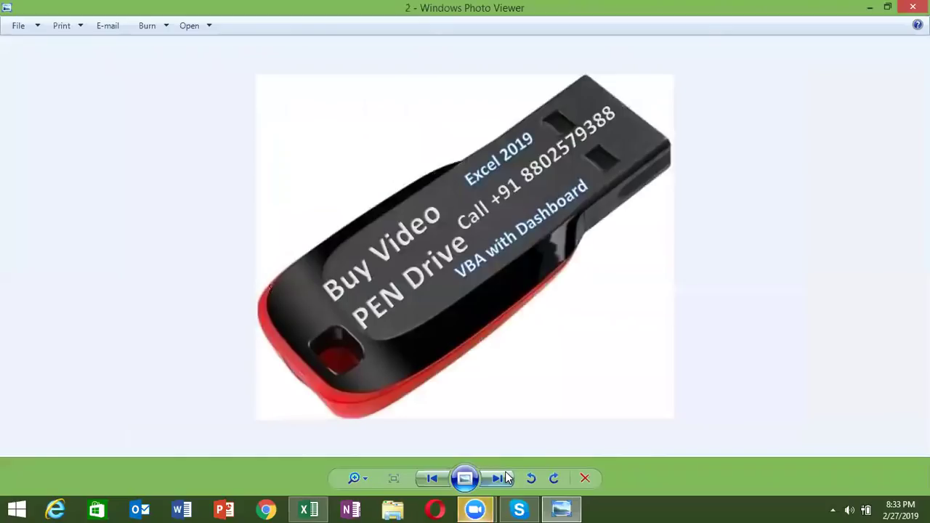
click(912, 7)
right_click(309, 186)
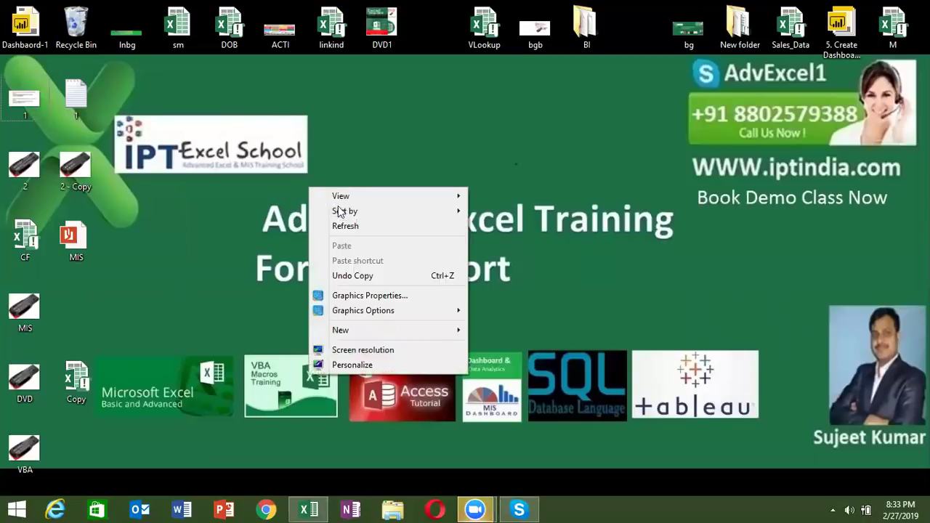
click(339, 226)
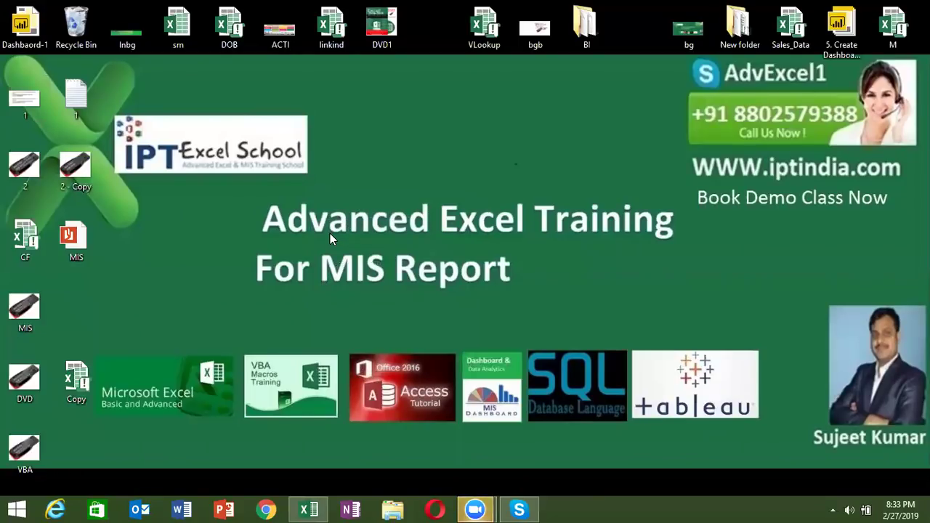
Bring the CF workbook forward in Excel and permanently delete Sheet3.
click(309, 509)
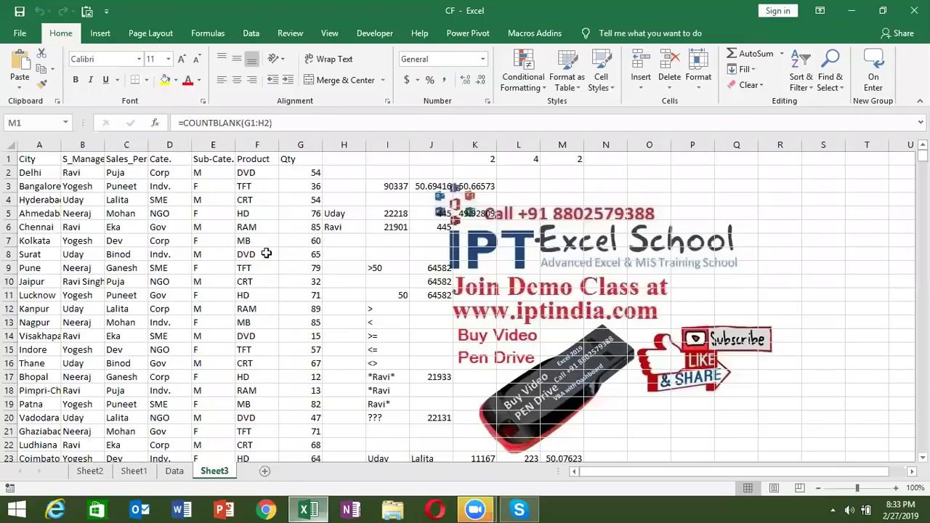
click(265, 253)
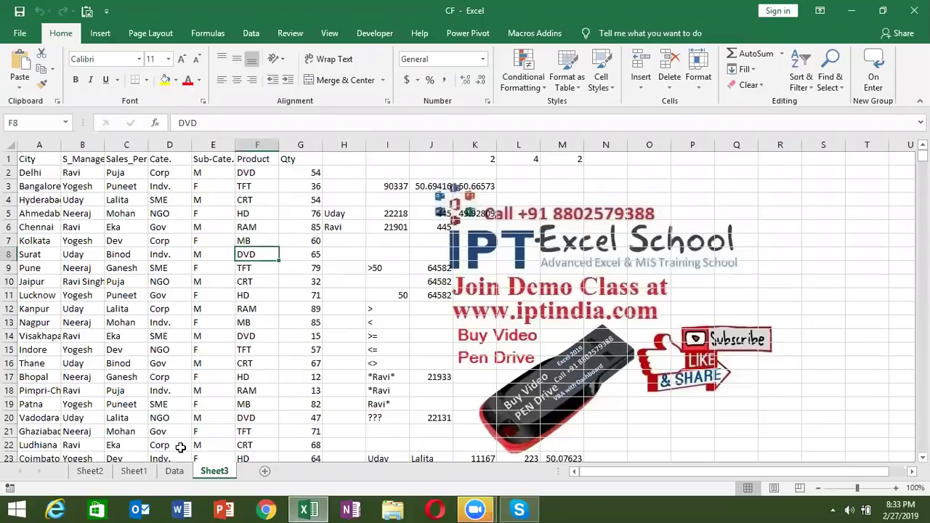
right_click(210, 473)
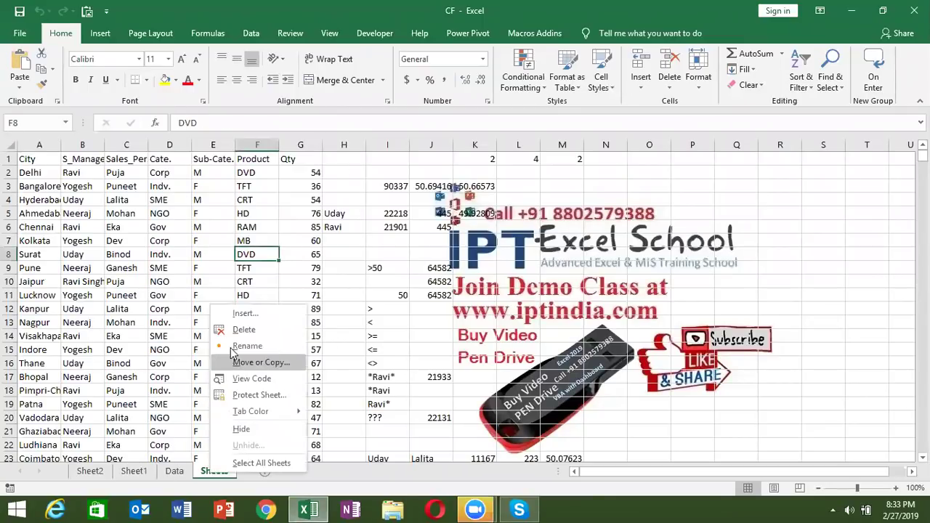
click(242, 329)
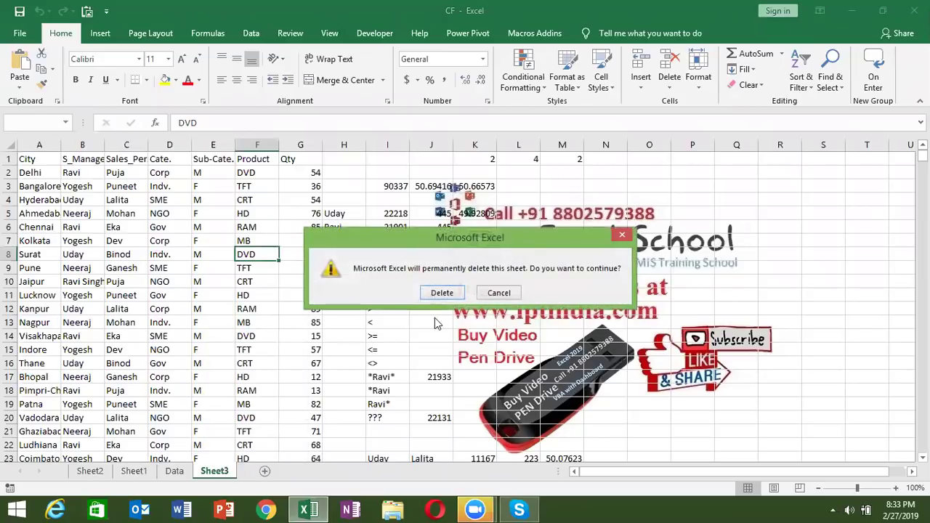
click(452, 294)
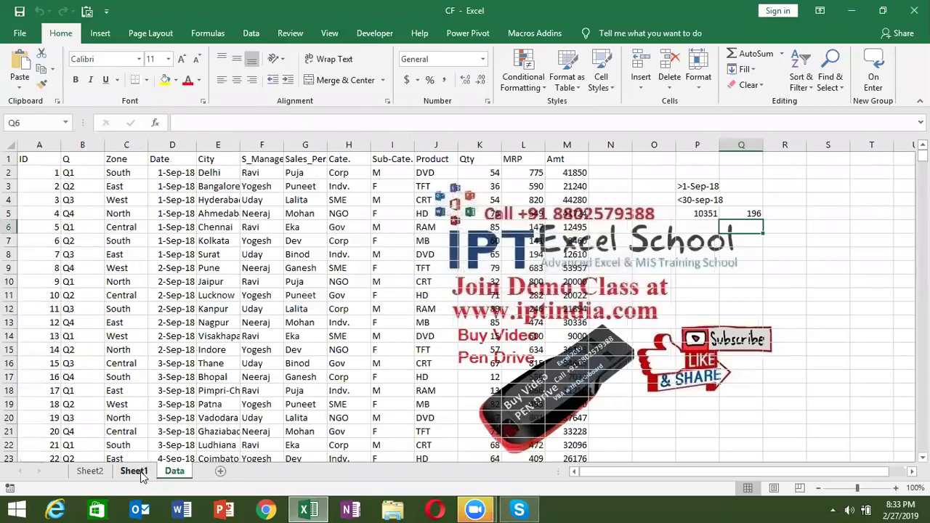
Group Sheet1 and Sheet2 and delete them together, leaving only the Data sheet.
click(133, 471)
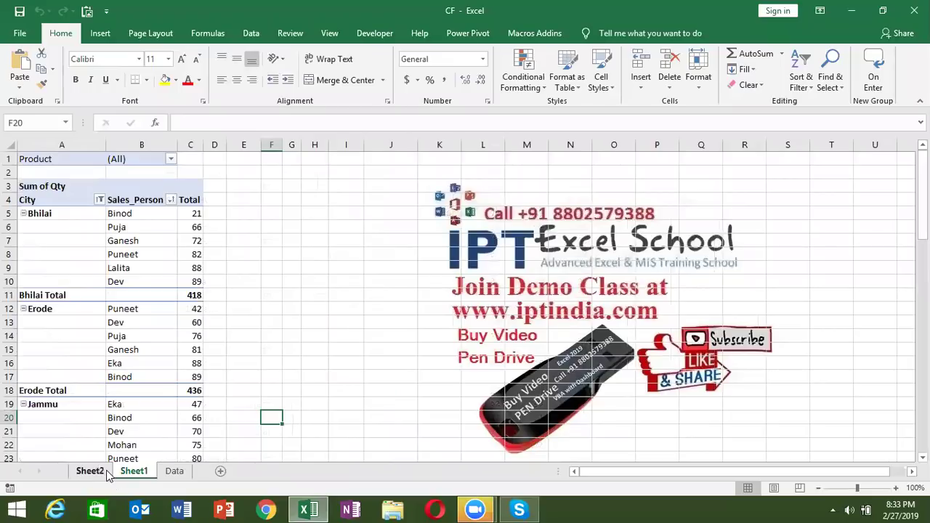
ctrl+click(106, 470)
right_click(108, 470)
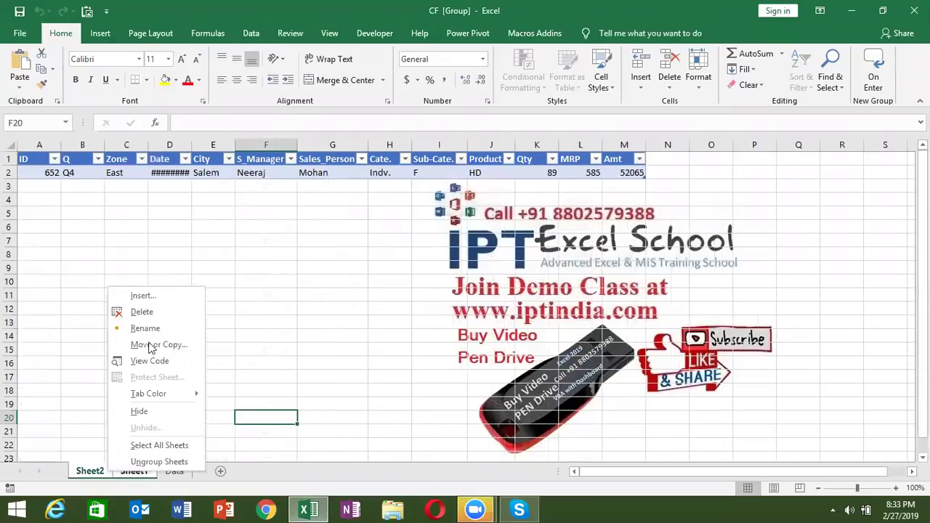
click(154, 311)
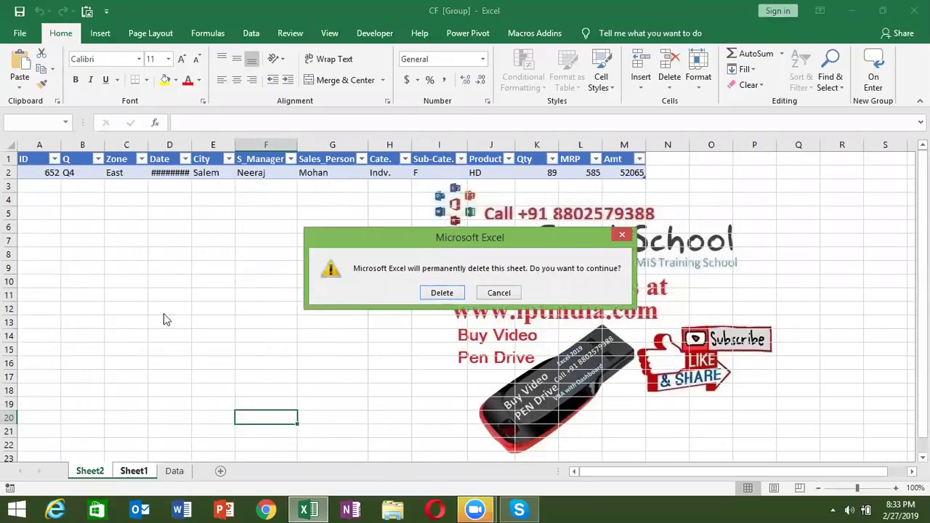
click(455, 293)
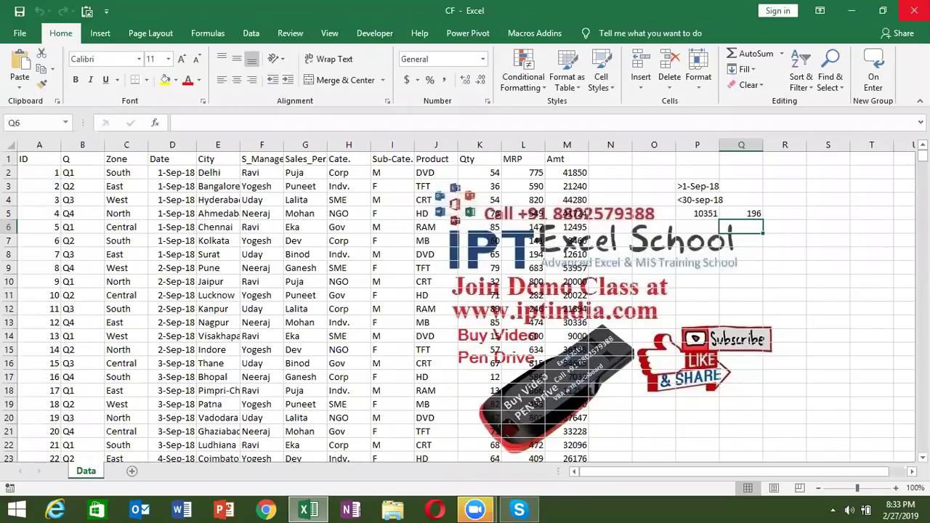
mouse_move(929, 522)
Select cell A1 at the top of the Data sheet's sales table.
click(138, 175)
click(26, 158)
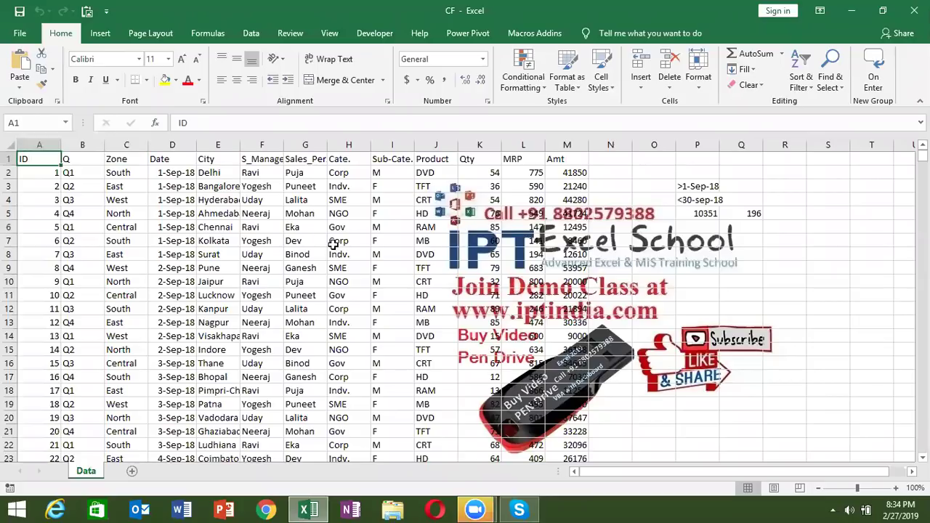
Insert a pivot table on a new sheet with Sales_Person as rows and Sum of Qty as values.
click(98, 35)
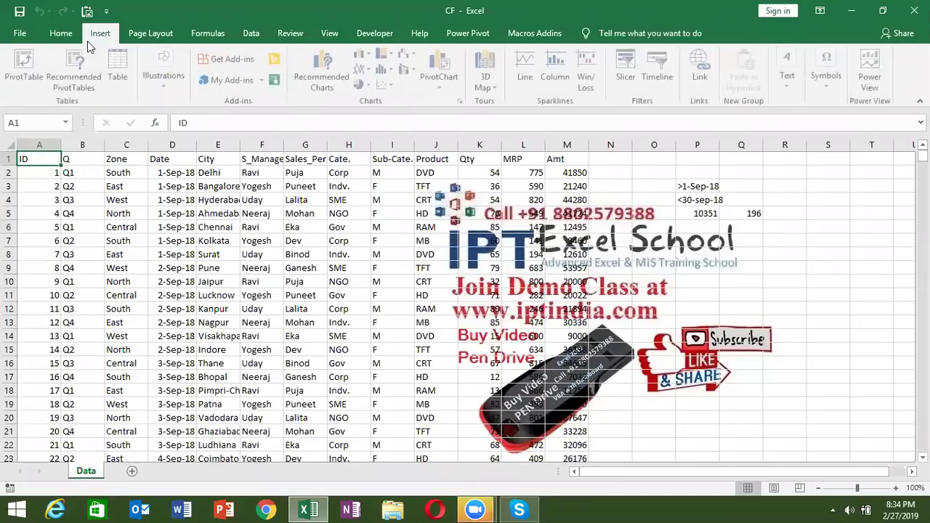
click(21, 67)
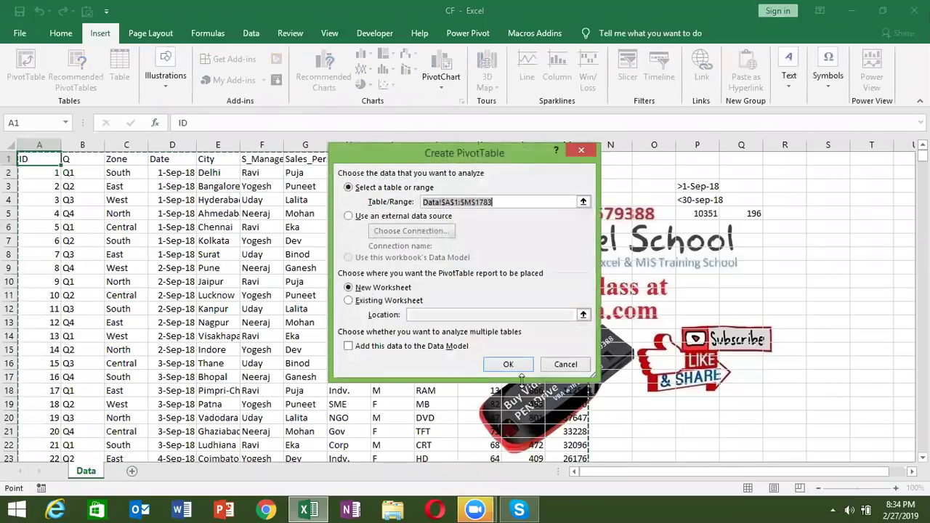
click(508, 364)
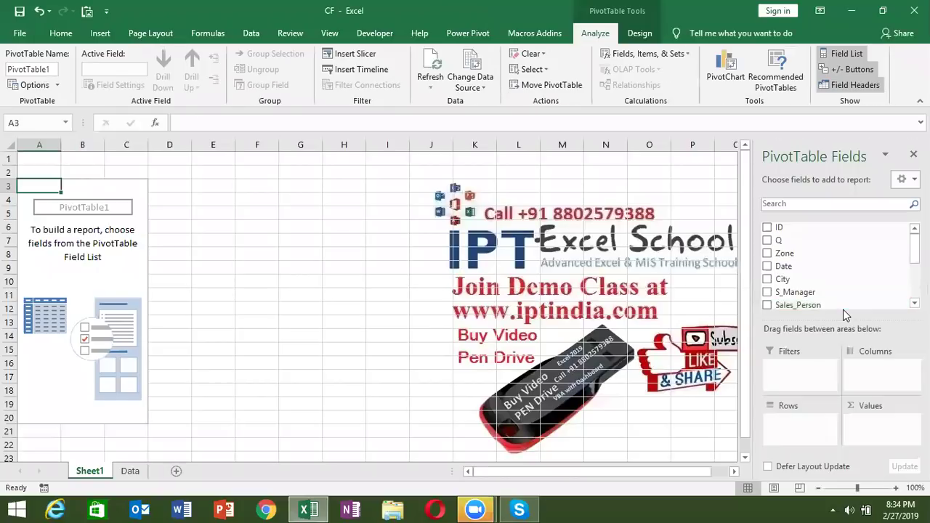
scroll(833, 292, down, 2)
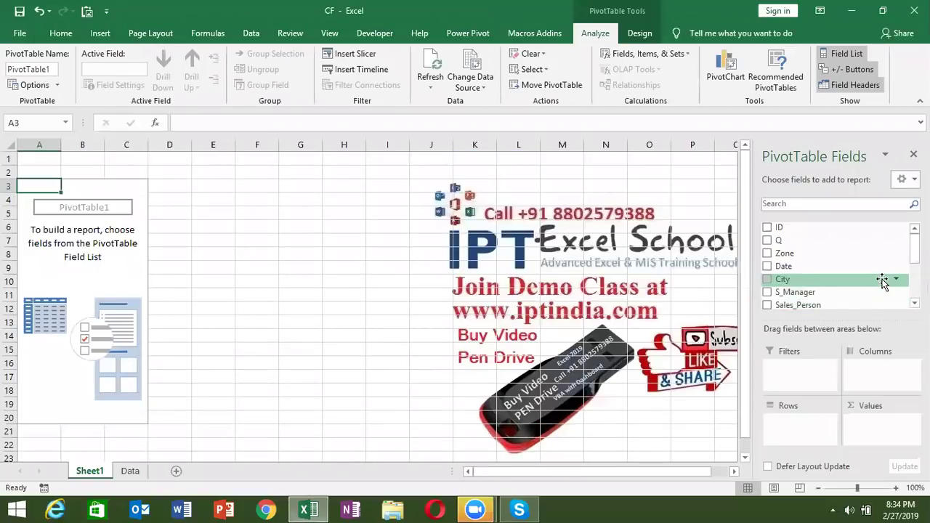
scroll(834, 261, down, 2)
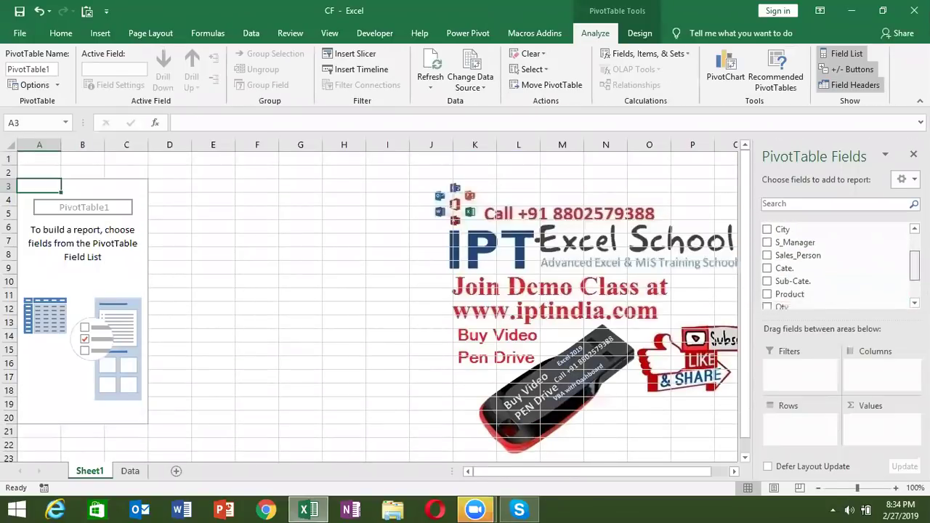
drag(834, 248, 807, 436)
drag(781, 299, 893, 424)
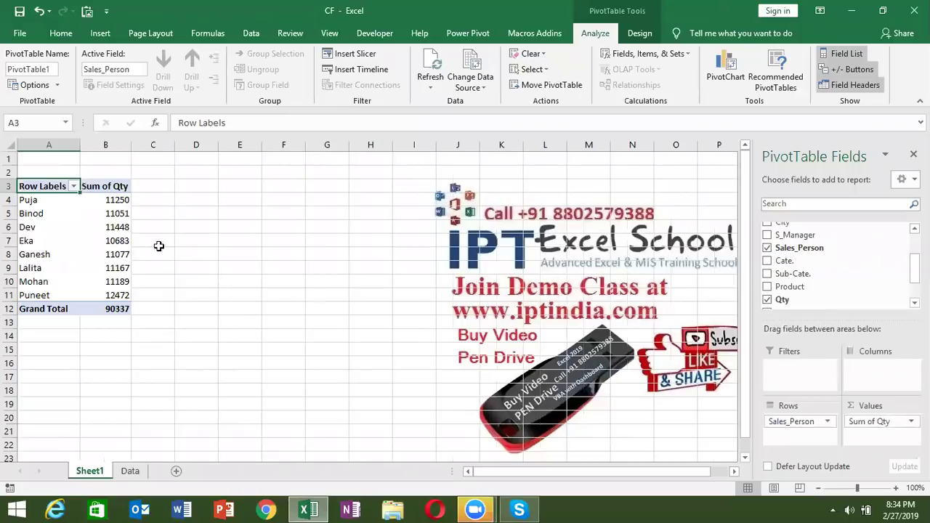
Sort the salespeople by Sum of Qty smallest to largest, then largest to smallest.
click(108, 215)
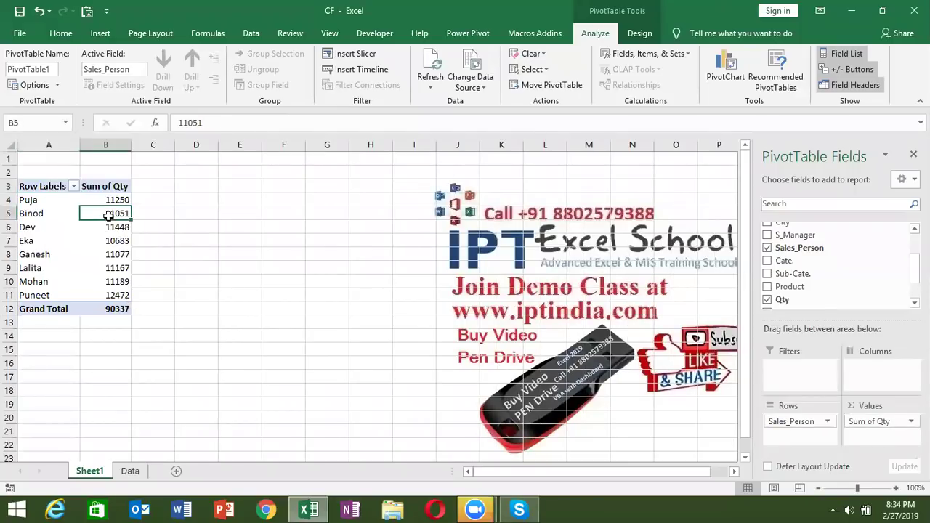
right_click(109, 216)
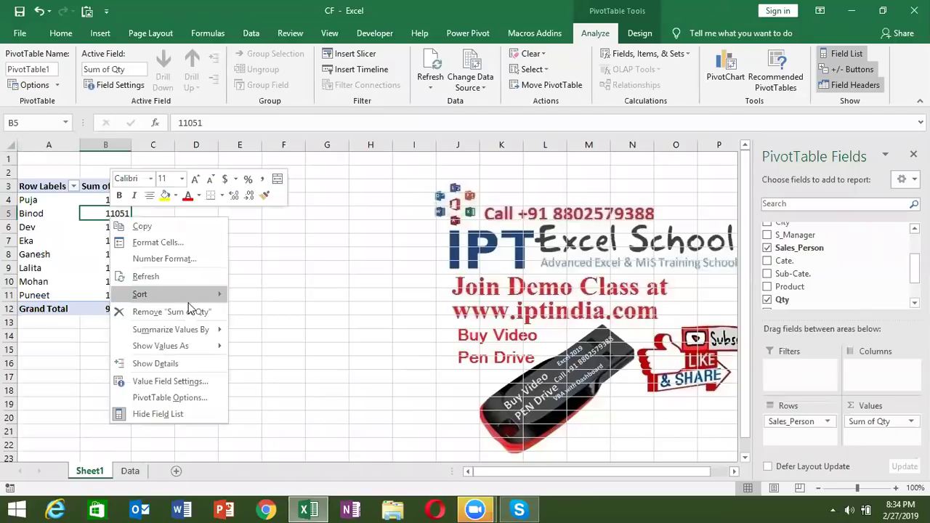
mouse_move(207, 294)
click(273, 297)
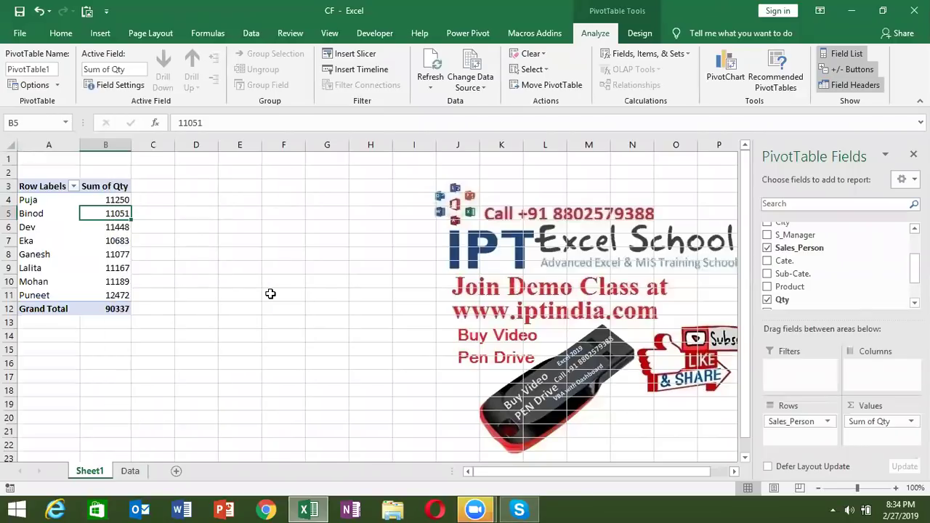
right_click(110, 213)
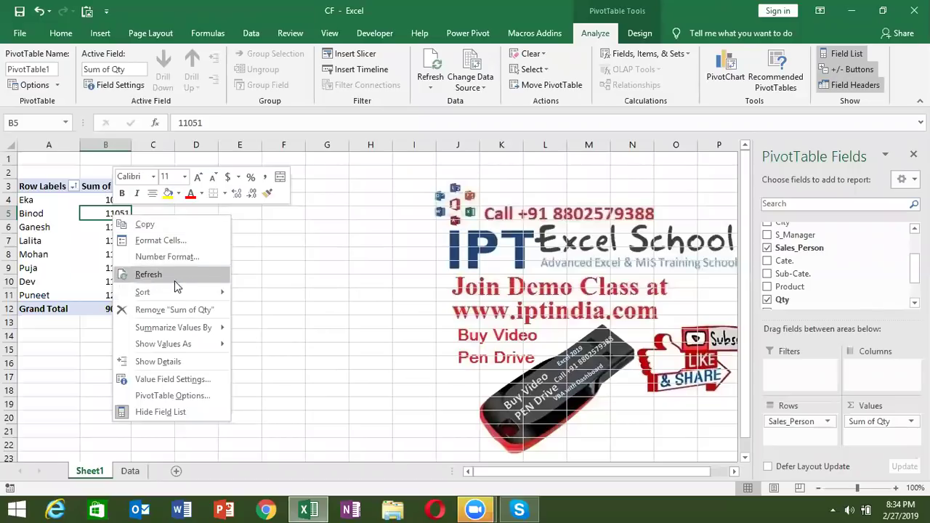
mouse_move(177, 291)
click(268, 311)
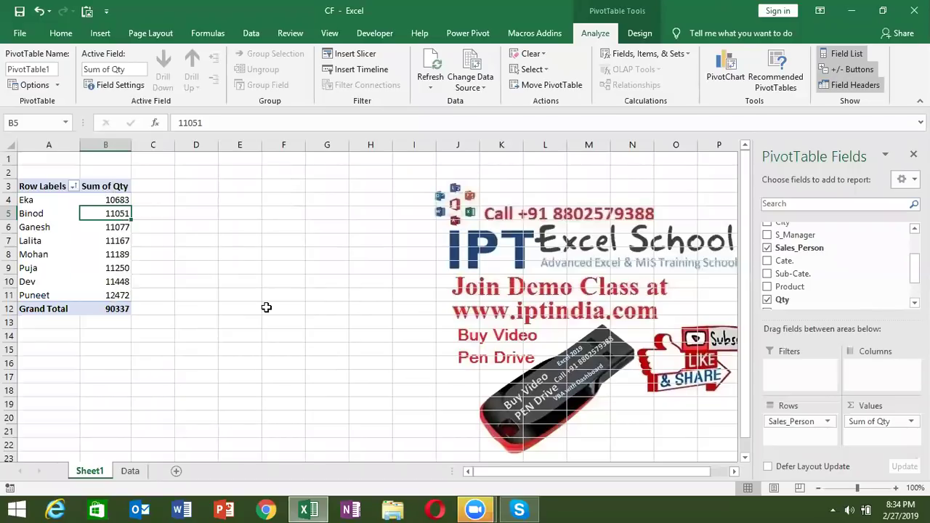
Re-sort the salesperson row labels A to Z and select cells B5 to C6.
click(44, 242)
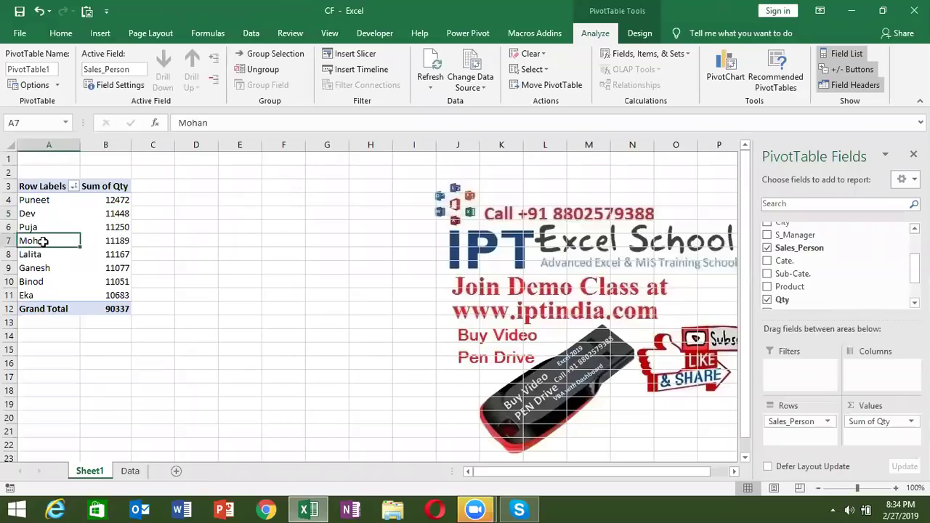
right_click(45, 243)
mouse_move(85, 304)
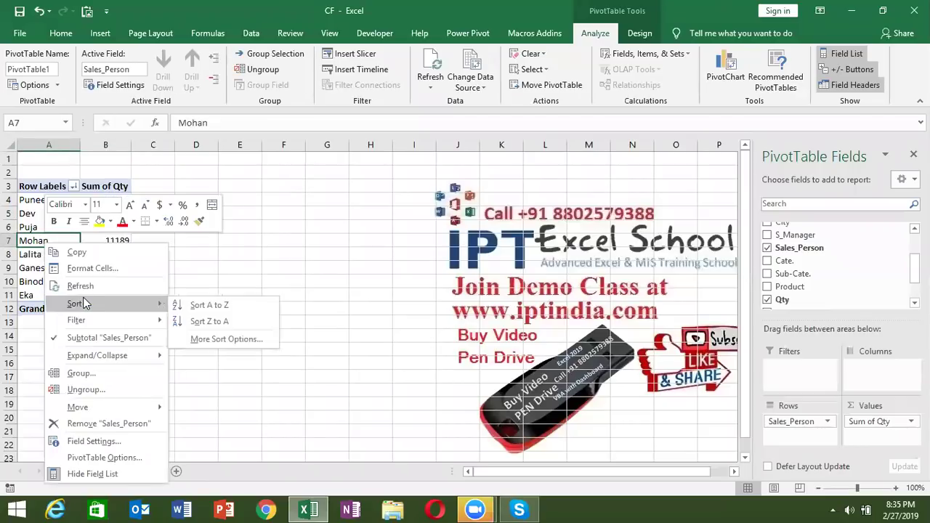
click(226, 308)
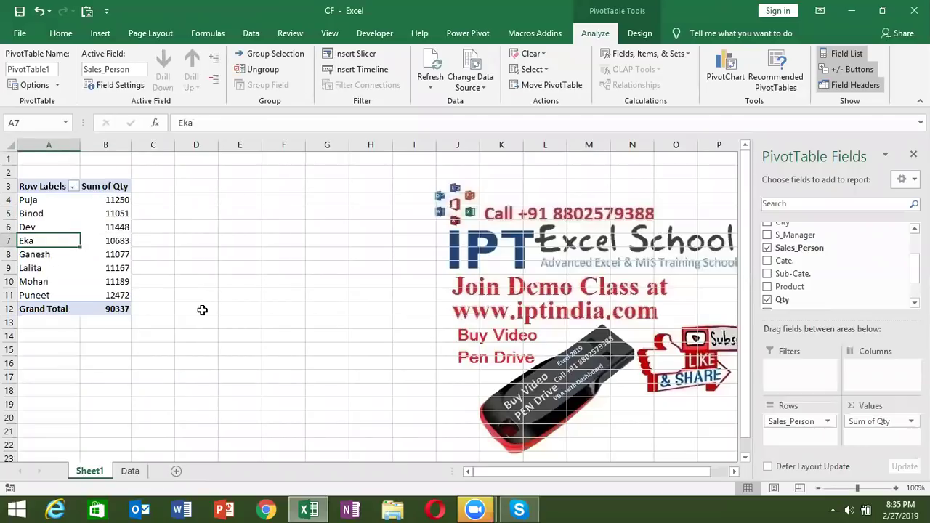
drag(134, 215, 109, 227)
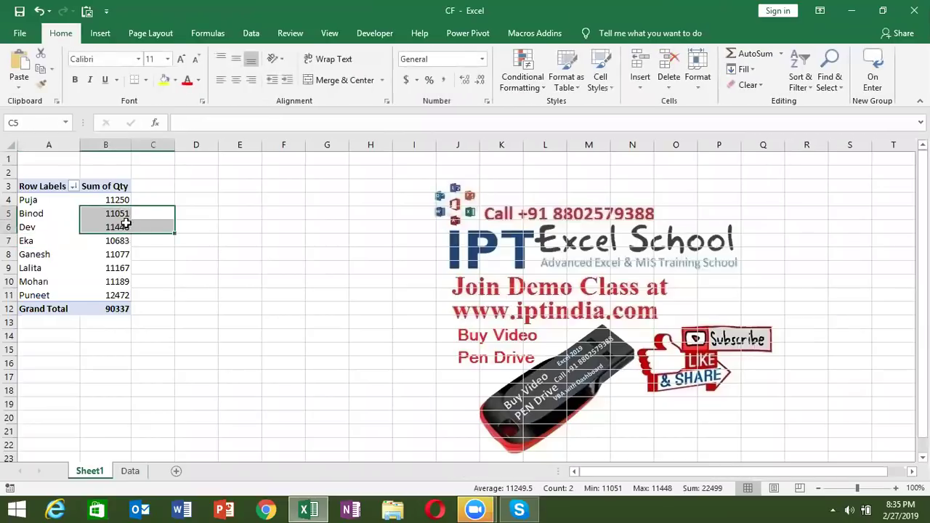
Try S_Manager in the rows, then group salespeople under City and deselect the pivot.
click(64, 226)
click(87, 238)
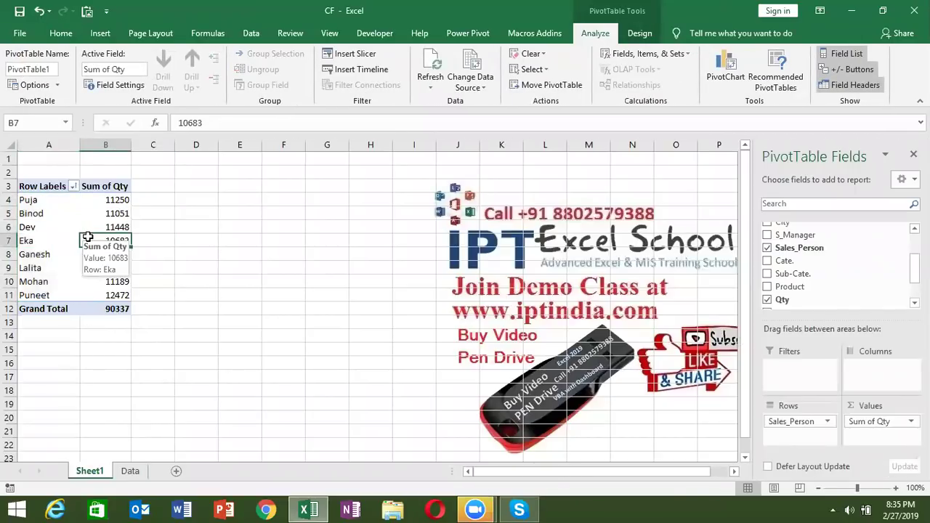
click(42, 228)
drag(780, 233, 817, 440)
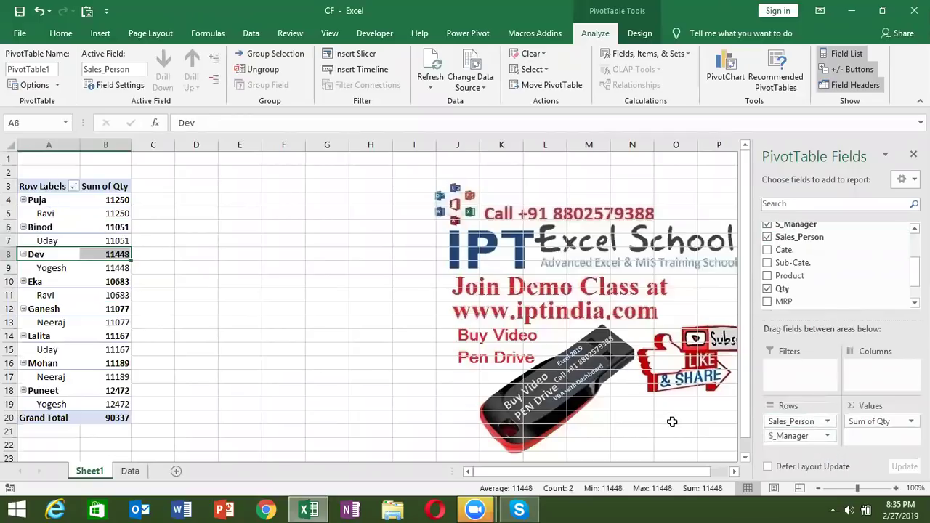
mouse_move(818, 435)
mouse_down()
mouse_move(847, 287)
mouse_move(813, 258)
mouse_up()
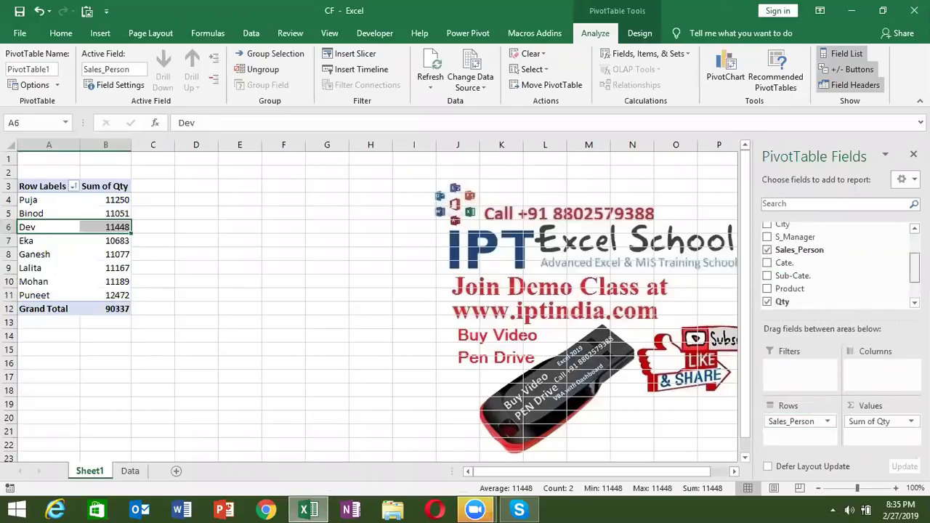
scroll(840, 269, up, 1)
mouse_move(840, 265)
mouse_down()
mouse_move(831, 411)
mouse_move(799, 420)
mouse_up()
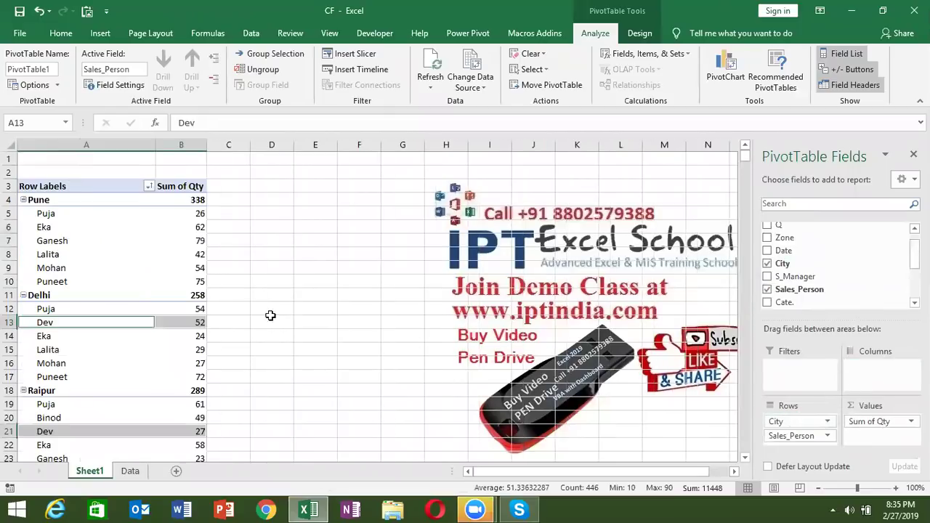
click(274, 294)
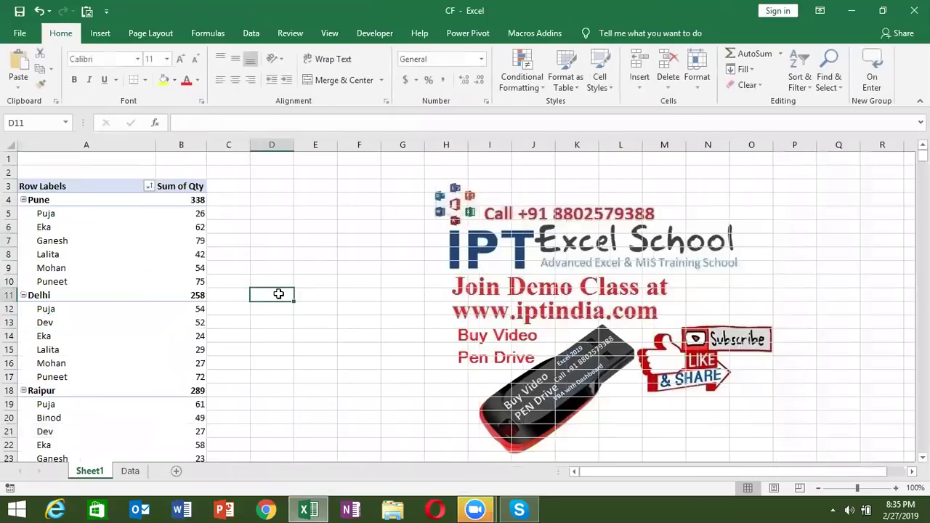
Sort salespeople within each city by Qty ascending, checking the Pune, Delhi and Raipur values.
right_click(199, 229)
mouse_move(271, 310)
click(339, 307)
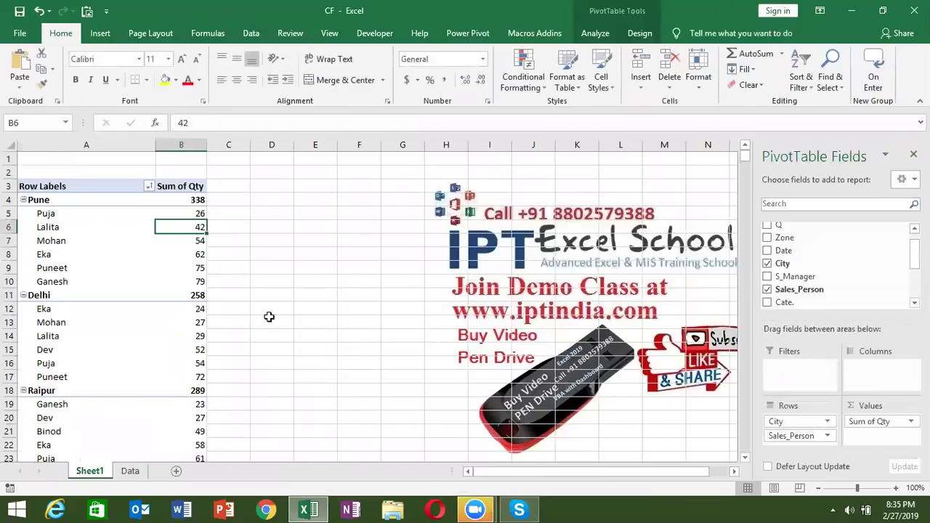
click(34, 295)
click(39, 199)
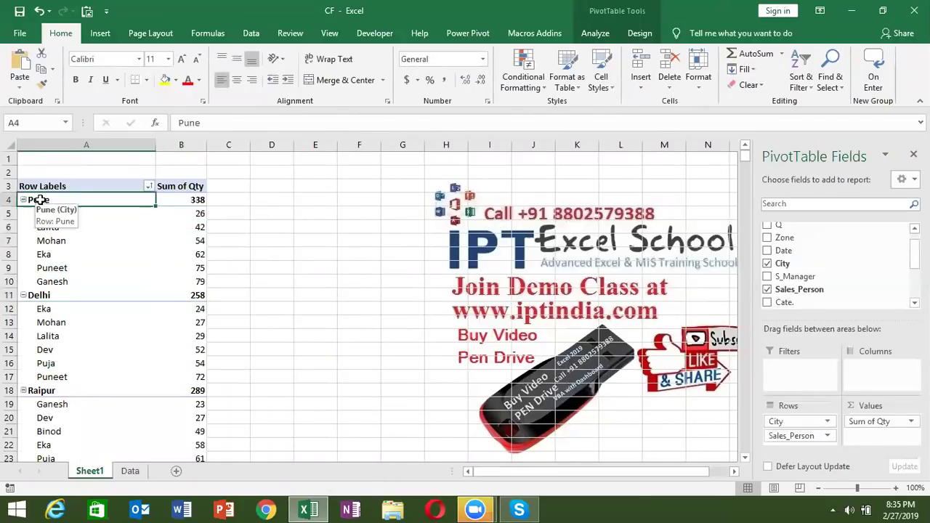
drag(188, 226, 184, 260)
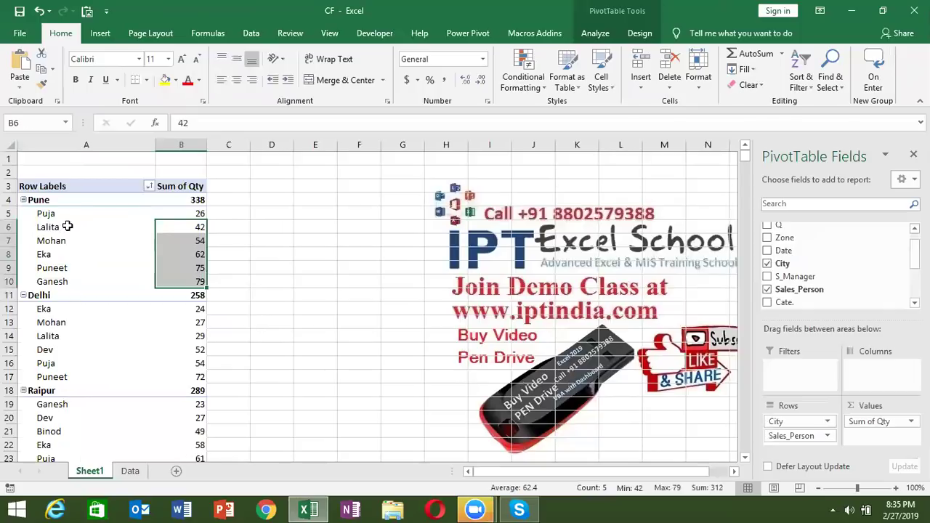
drag(194, 322, 198, 349)
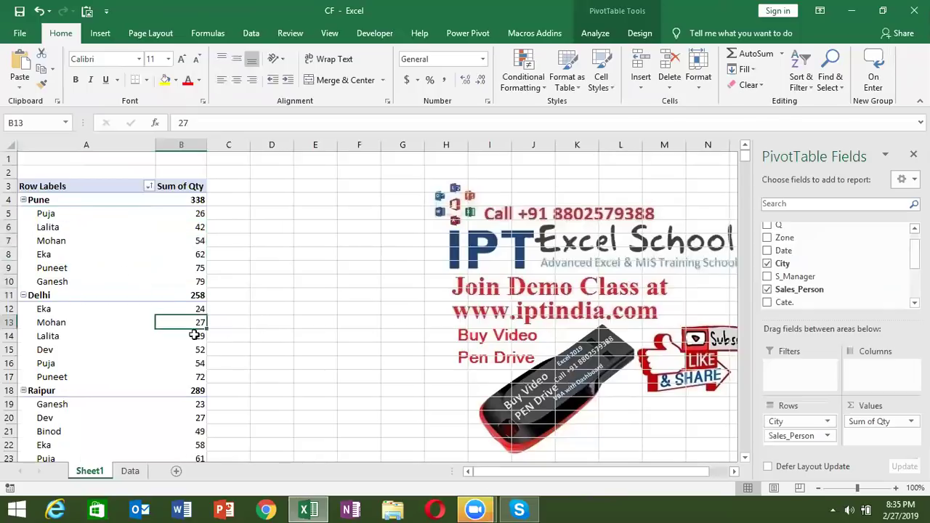
drag(201, 416, 204, 449)
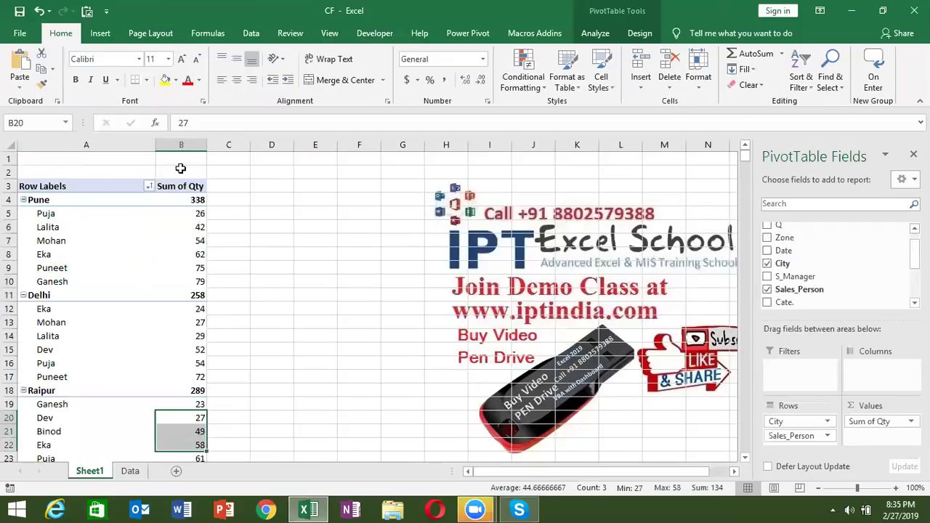
Sort cities by total Qty ascending, checking Siliguri, Bikaner, Chapra, Orai and Ghaziabad in order.
click(200, 202)
right_click(202, 204)
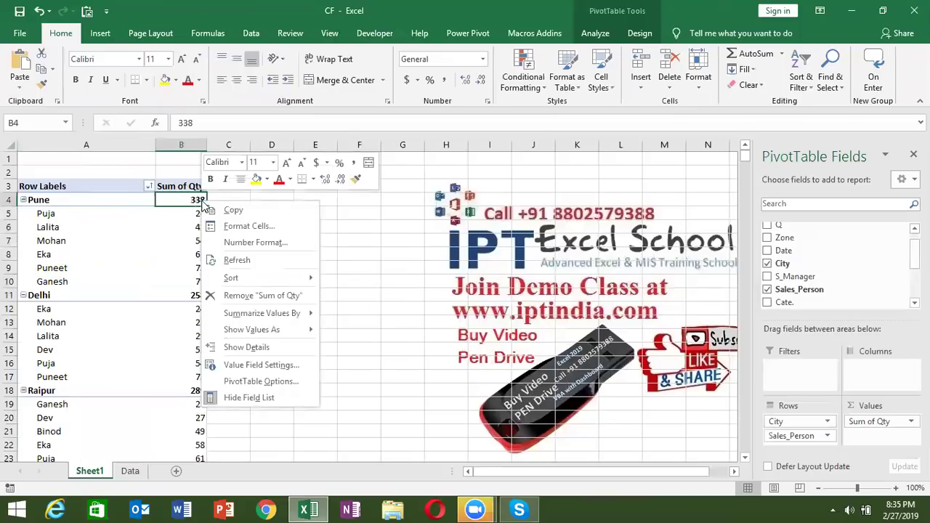
mouse_move(305, 278)
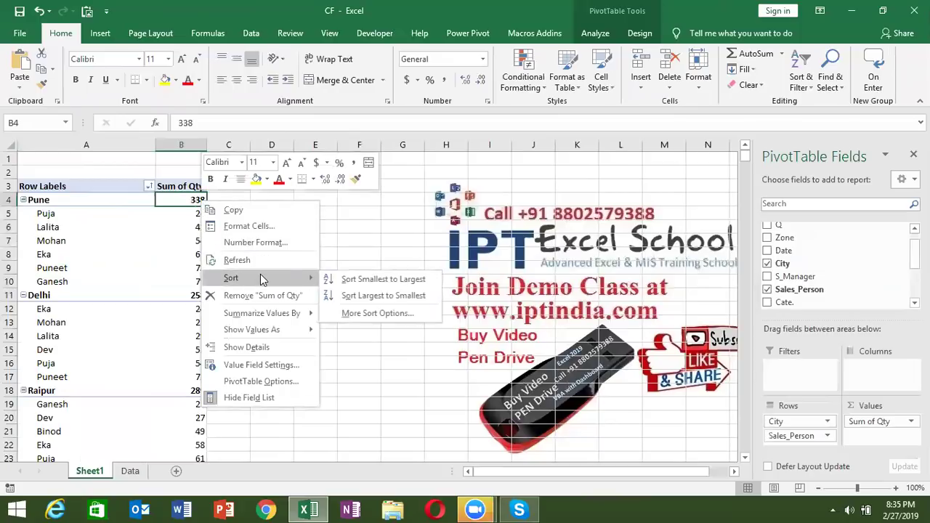
click(348, 281)
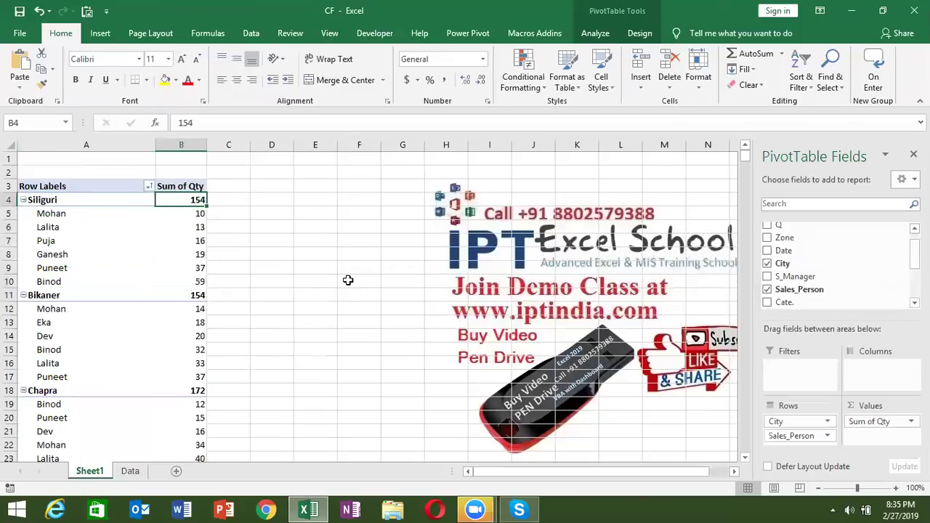
click(41, 203)
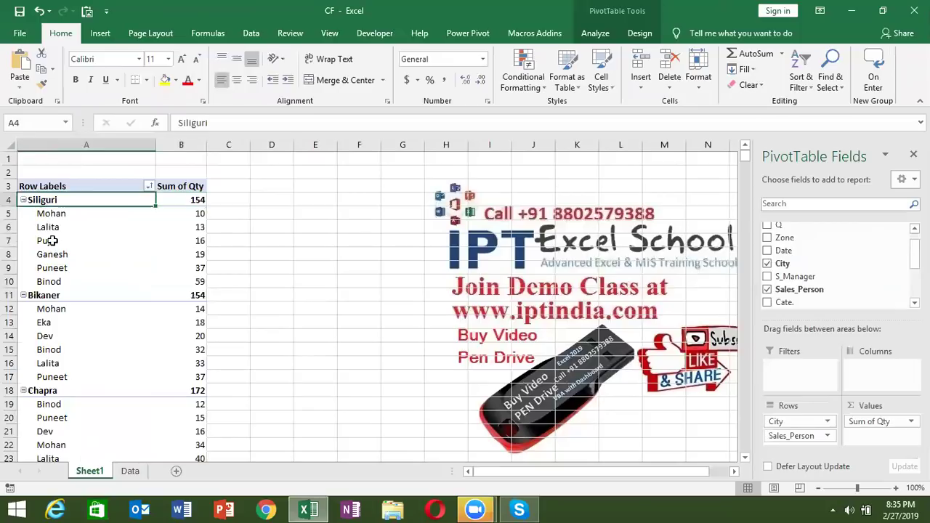
click(54, 295)
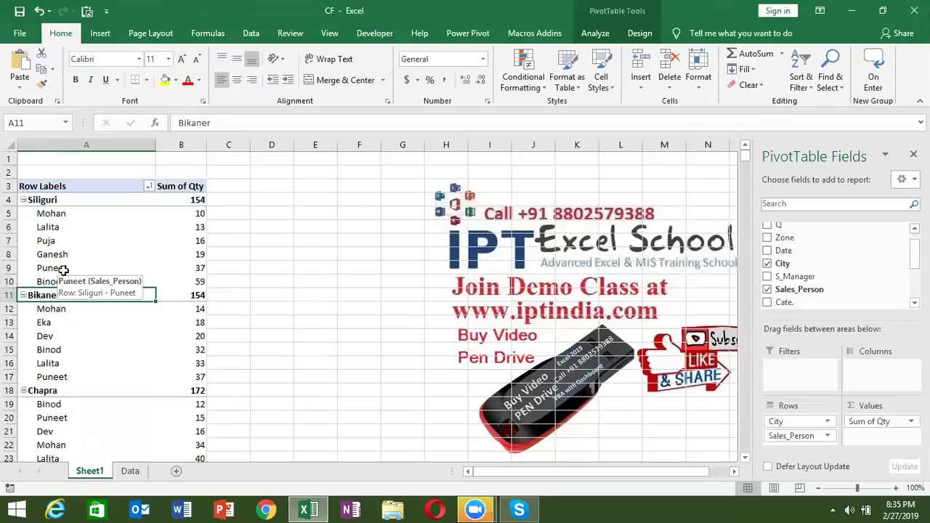
click(49, 393)
scroll(66, 432, down, 2)
click(63, 406)
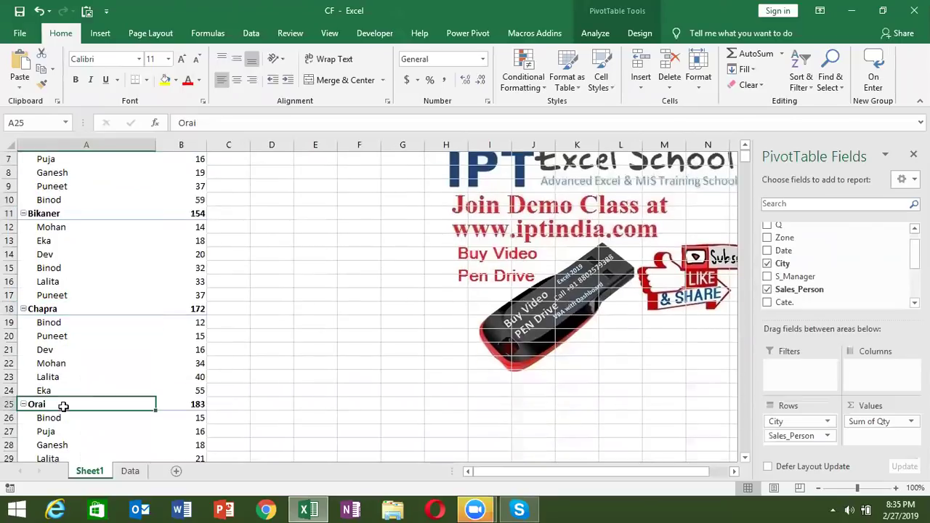
scroll(64, 414, down, 3)
click(54, 379)
scroll(52, 356, up, 5)
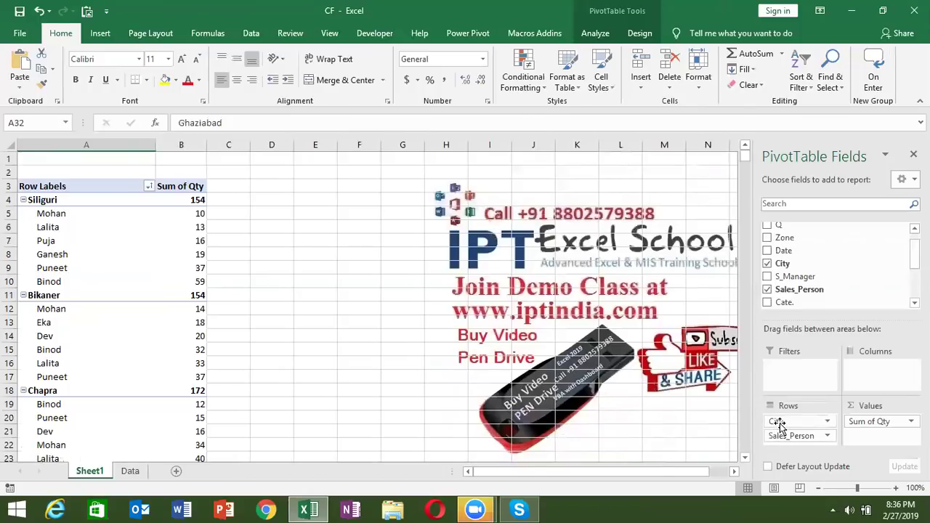
Move Sales_Person to Columns and sort the salesperson headings A to Z.
mouse_move(788, 436)
mouse_down()
mouse_move(825, 427)
mouse_move(878, 372)
mouse_up()
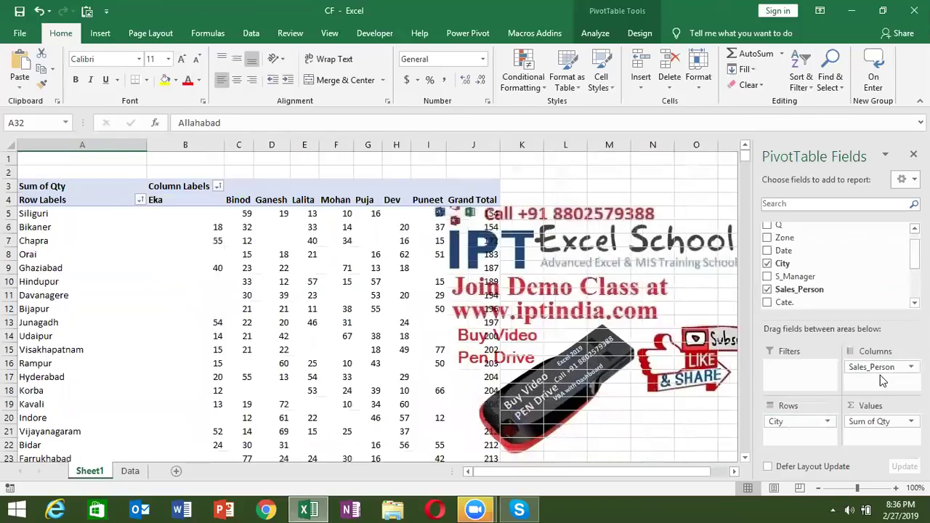
click(429, 199)
right_click(428, 199)
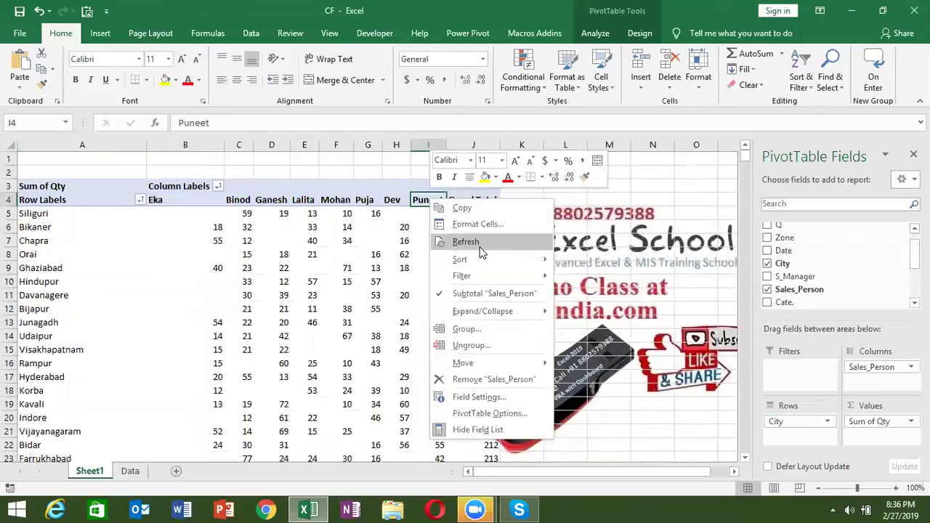
mouse_move(486, 261)
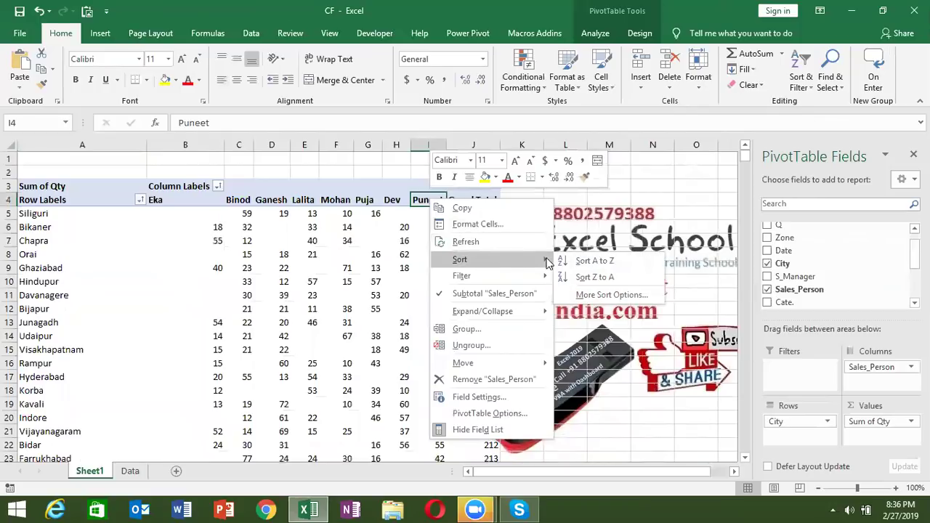
click(585, 262)
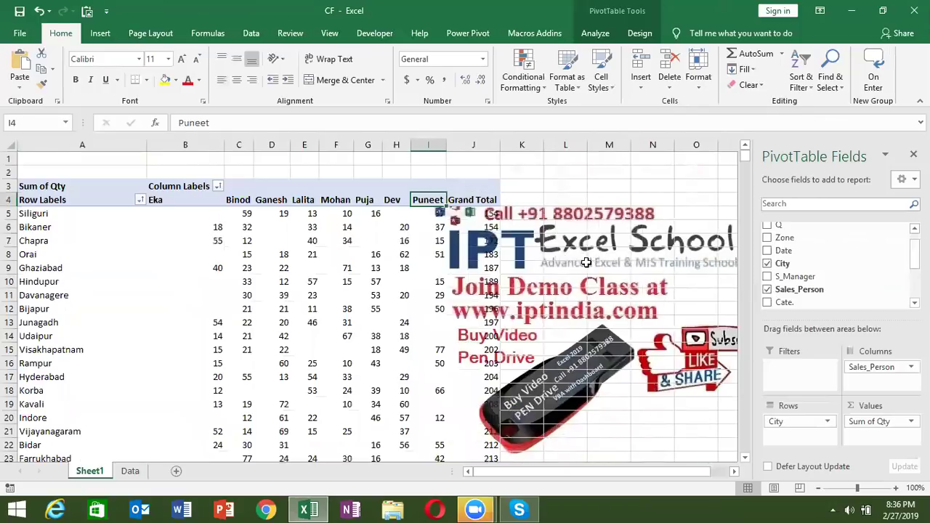
right_click(427, 201)
mouse_move(501, 282)
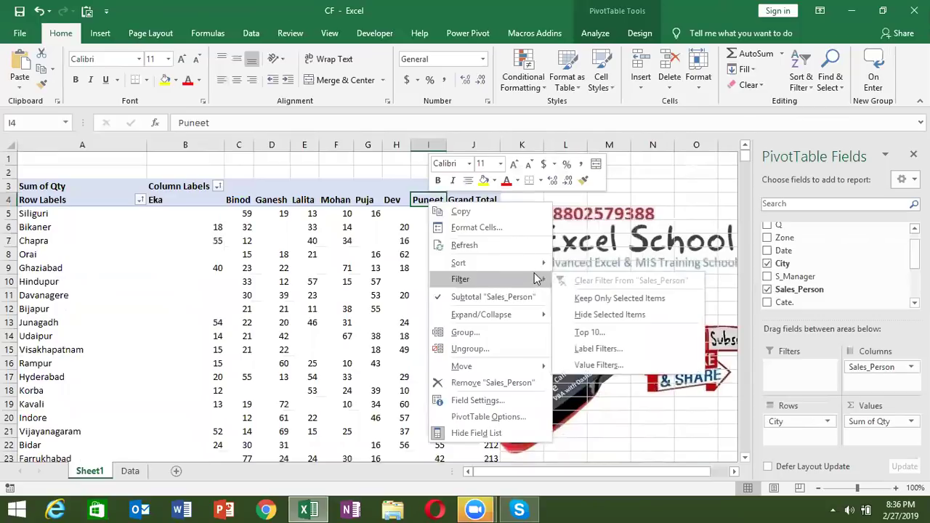
mouse_move(536, 264)
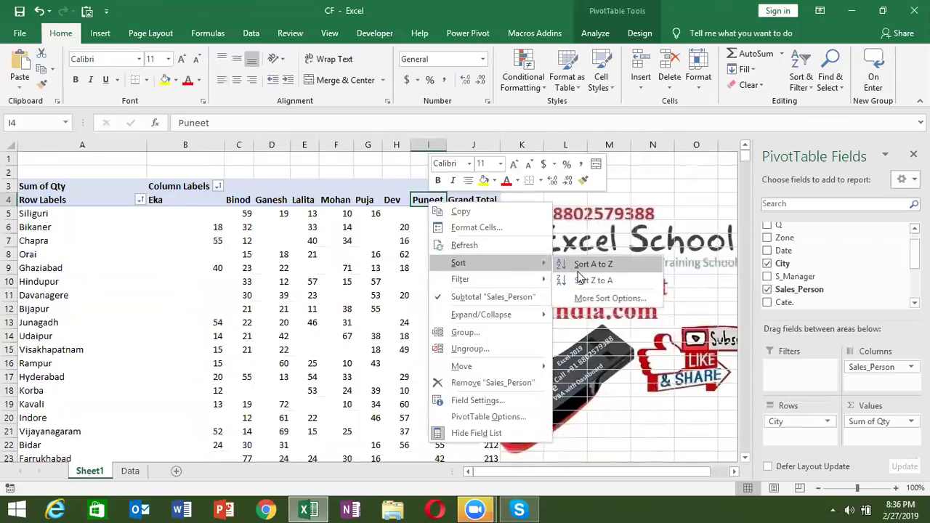
click(574, 269)
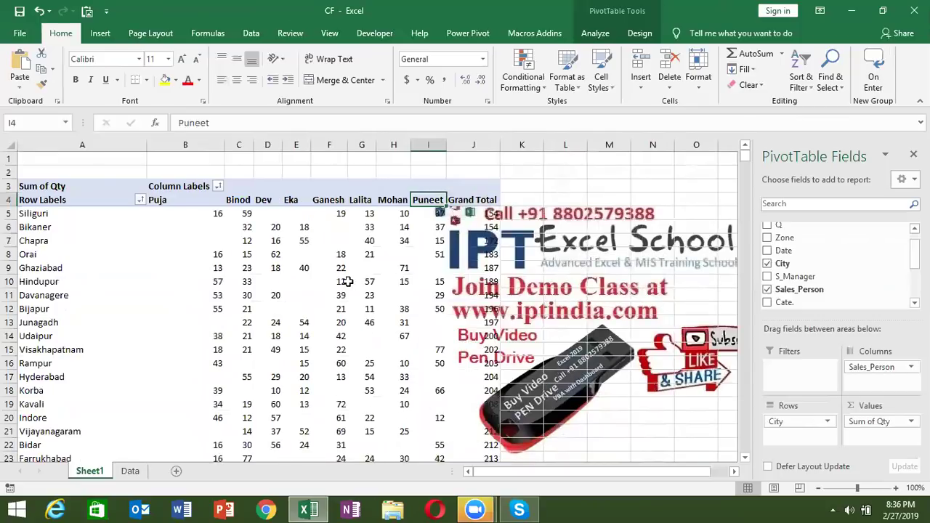
click(210, 226)
click(356, 256)
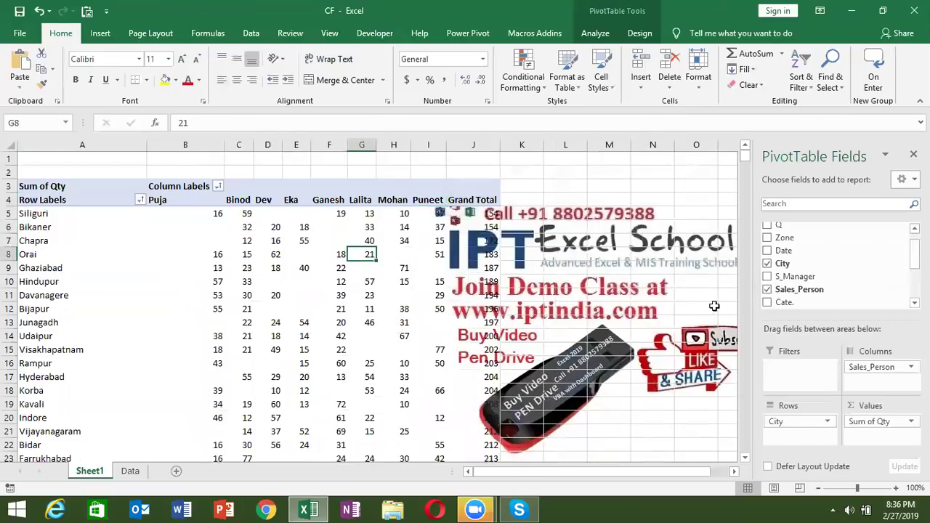
Remove Sales_Person from Columns and regroup the rows by Product instead of City.
drag(892, 371, 862, 306)
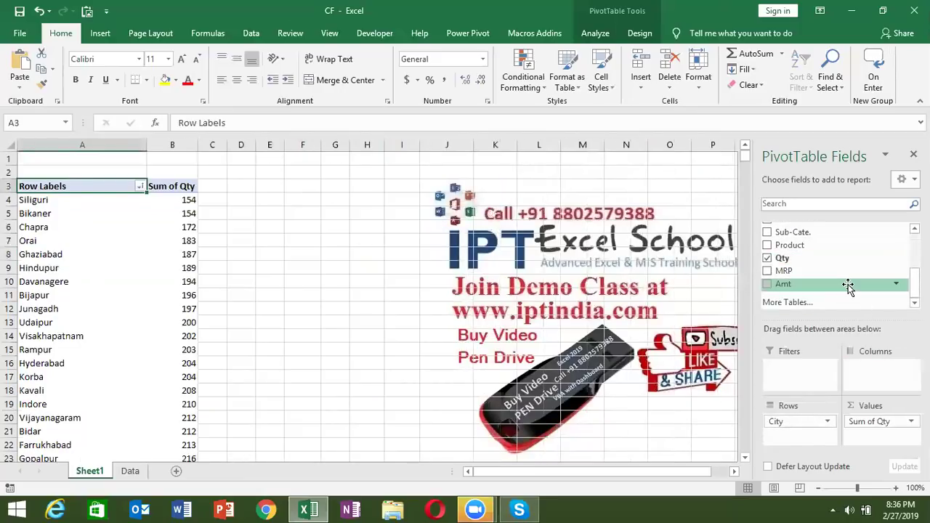
drag(790, 245, 817, 439)
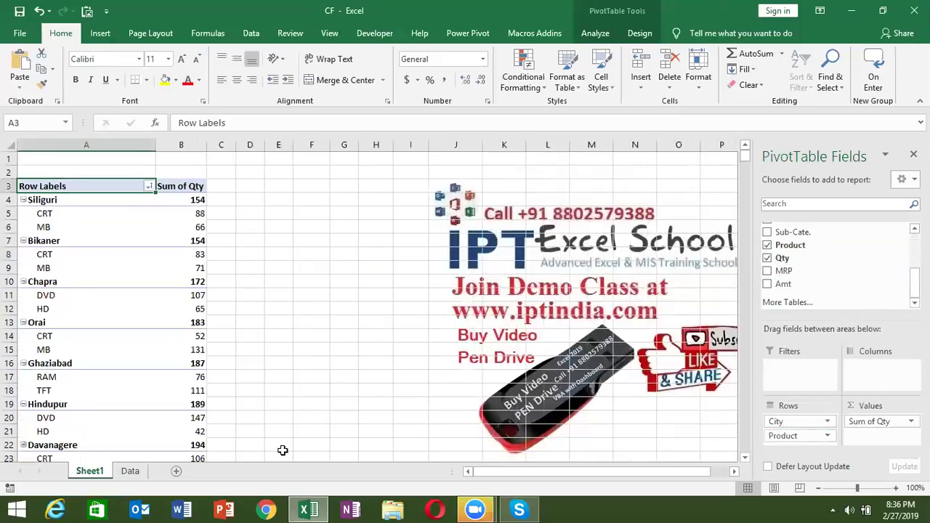
drag(796, 435, 798, 418)
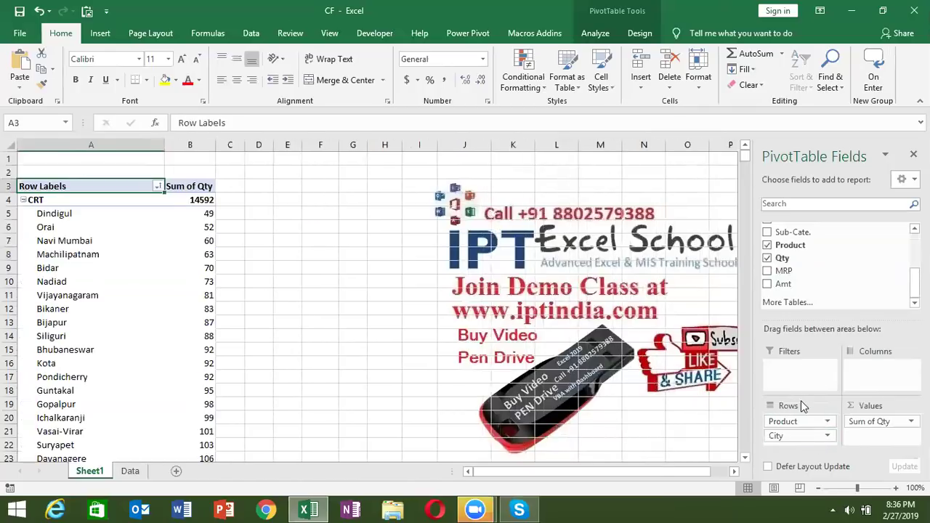
drag(799, 435, 827, 280)
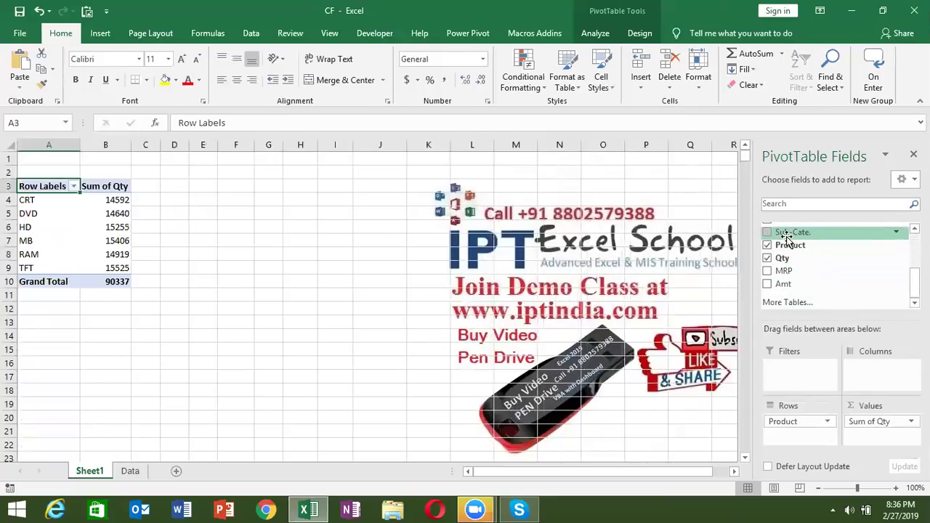
Try Sub-Cate. under Product, then remove both and restore City as the only row field.
drag(787, 239, 809, 439)
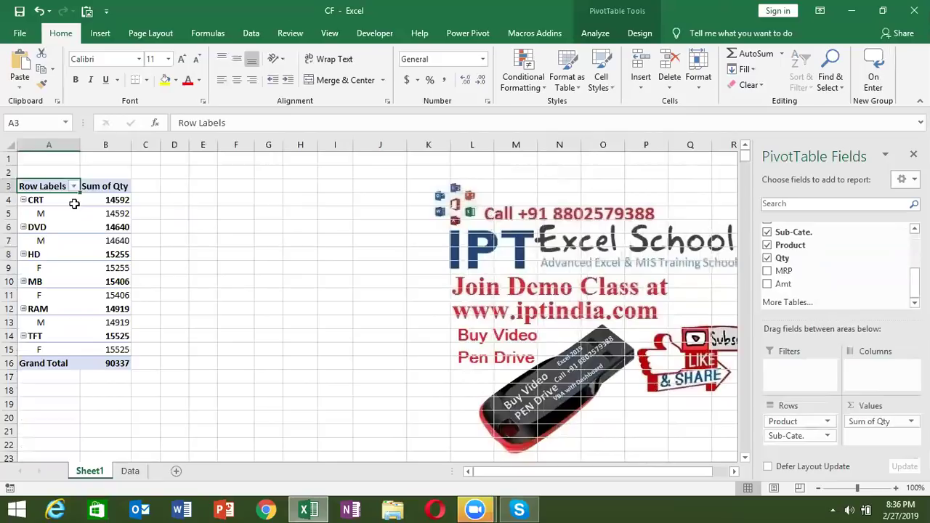
click(105, 199)
drag(782, 435, 805, 305)
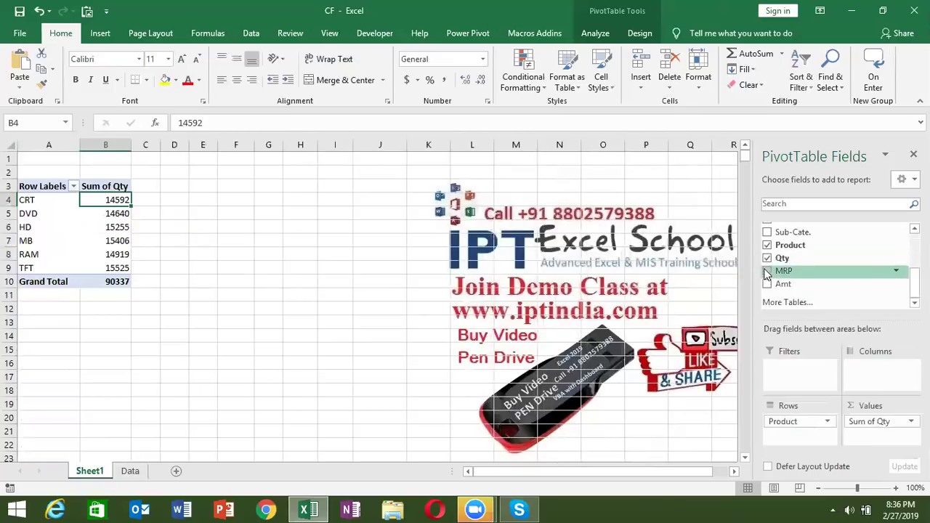
click(766, 245)
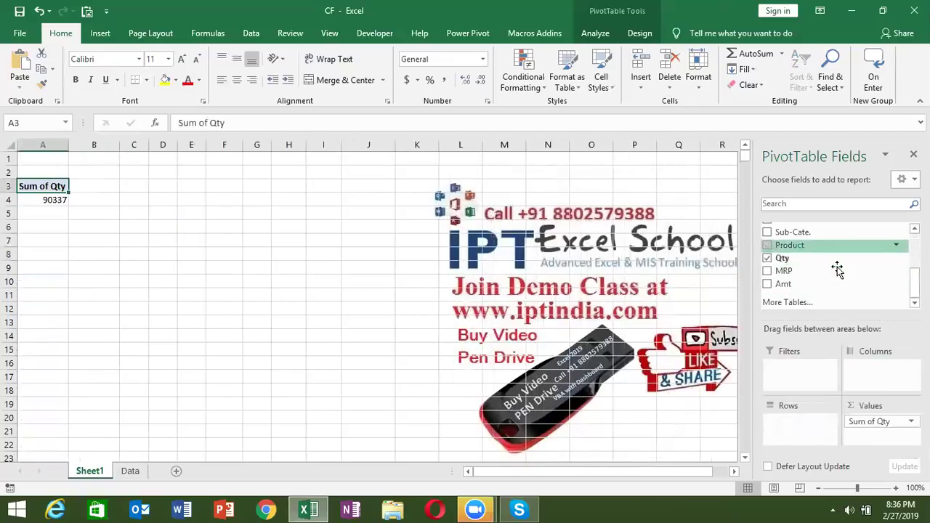
scroll(914, 279, up, 3)
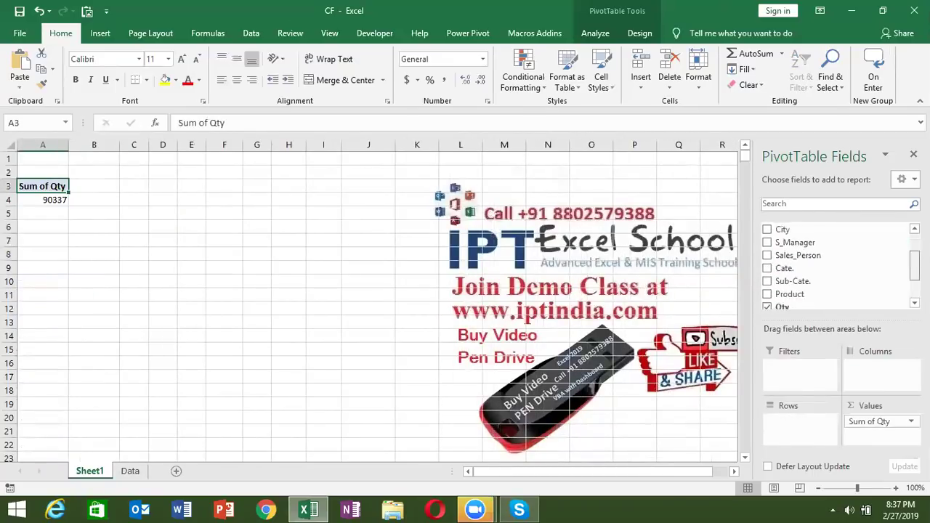
drag(870, 240, 790, 434)
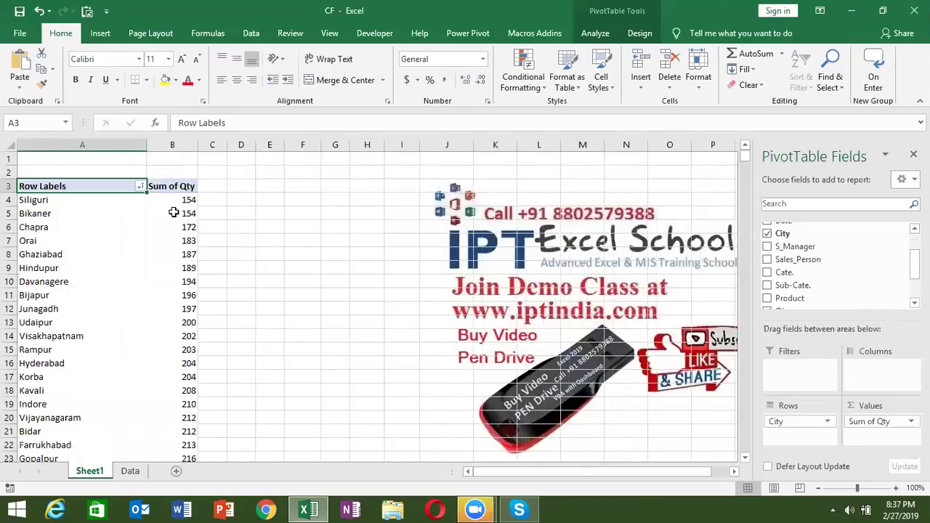
click(175, 213)
click(139, 187)
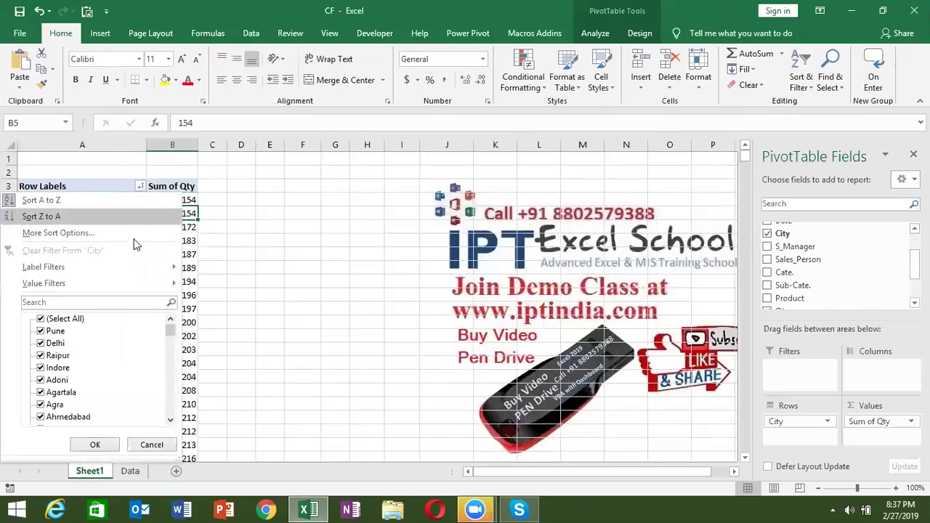
mouse_move(130, 281)
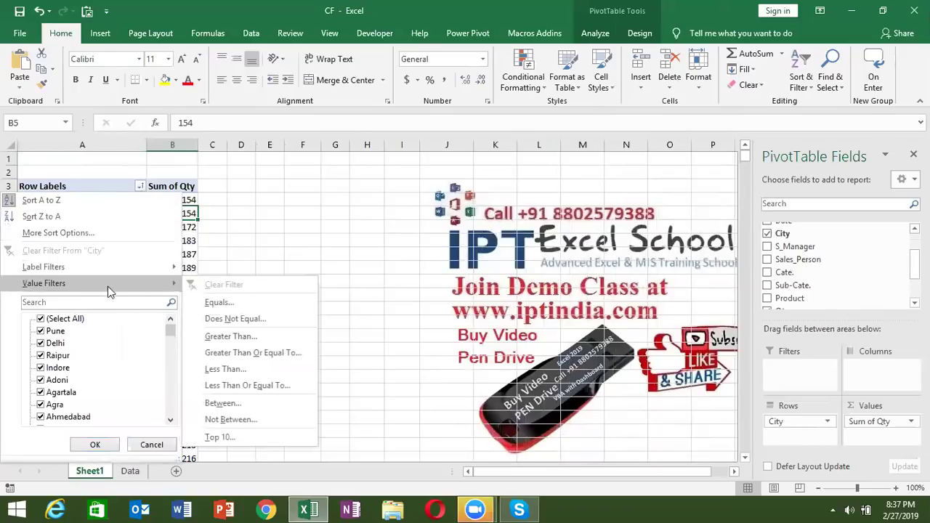
click(41, 318)
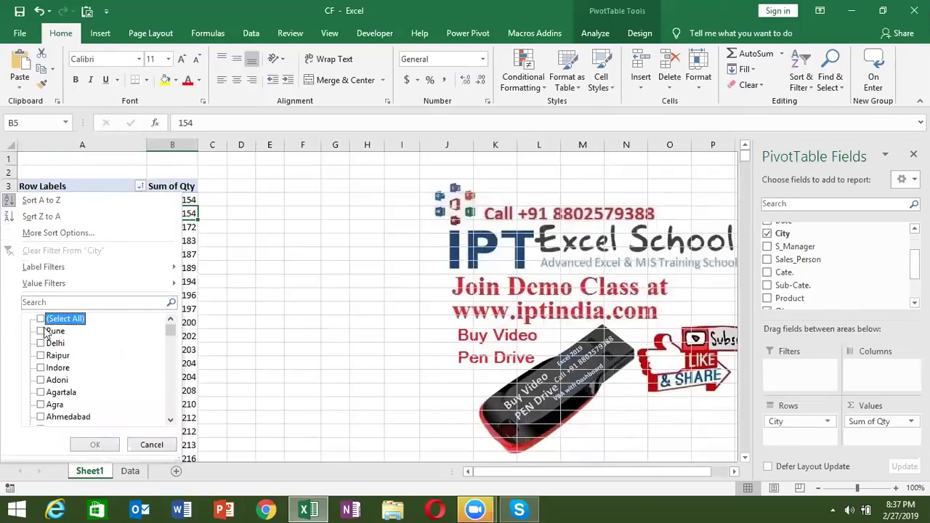
click(41, 331)
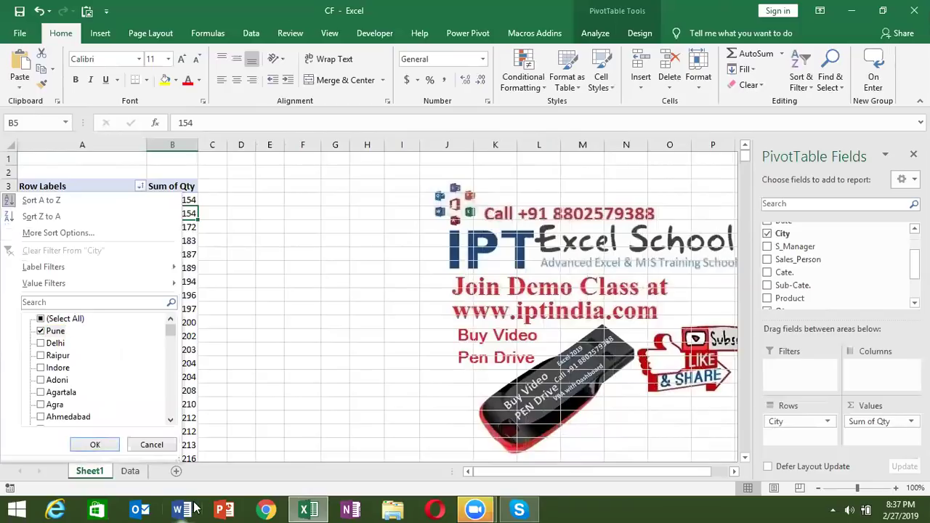
click(98, 444)
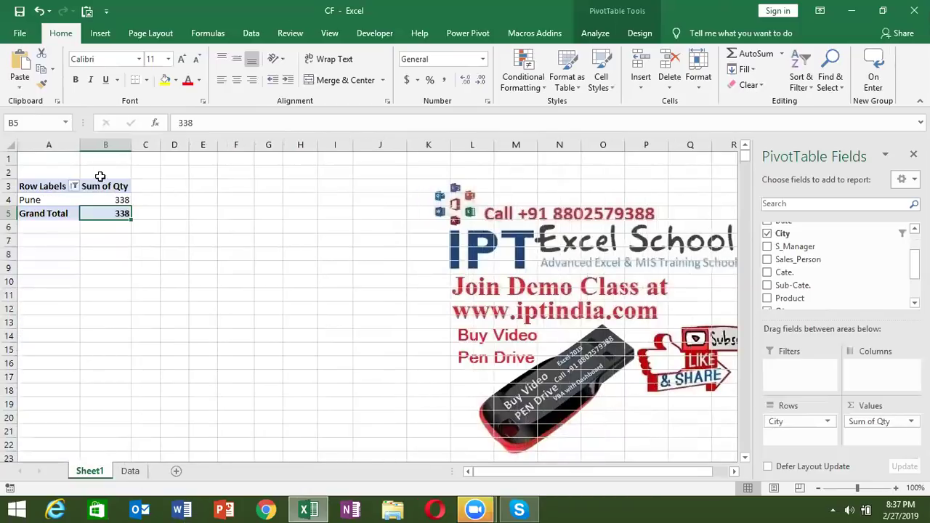
click(74, 187)
click(42, 344)
click(41, 355)
click(41, 367)
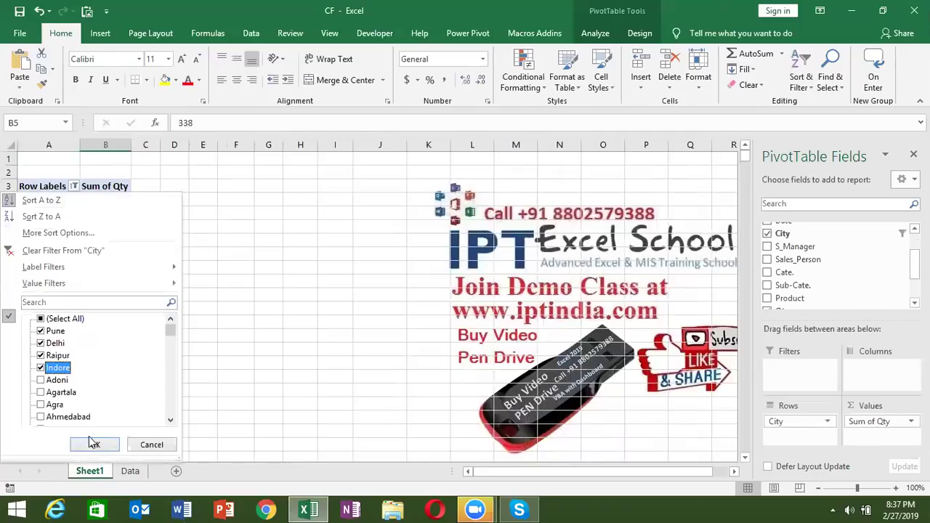
click(95, 445)
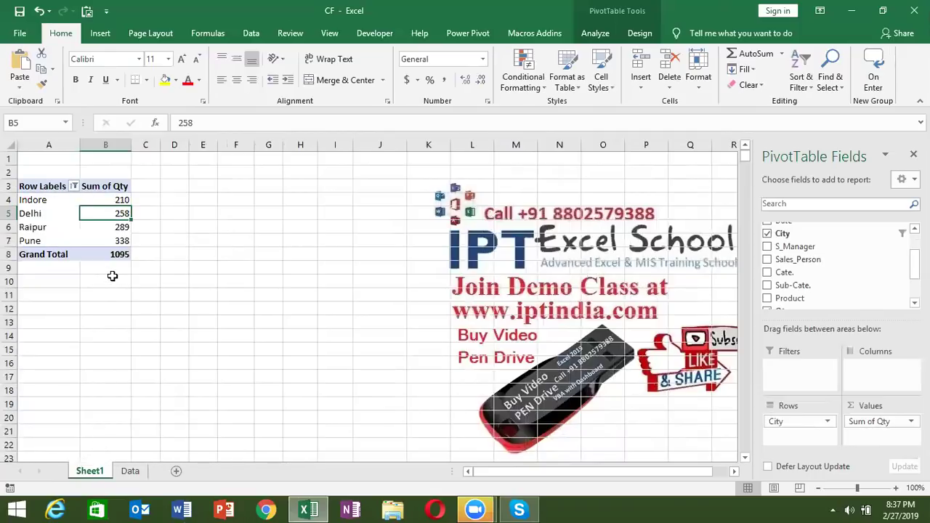
click(74, 186)
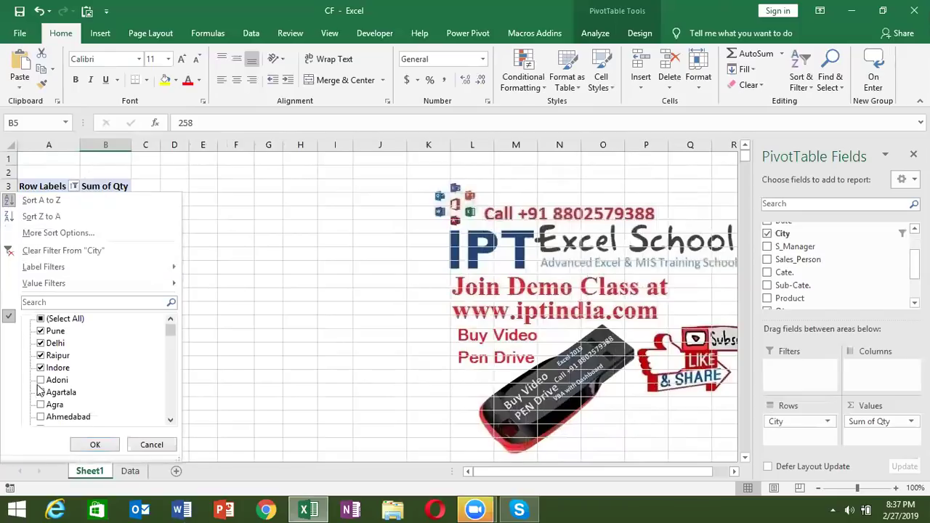
click(39, 320)
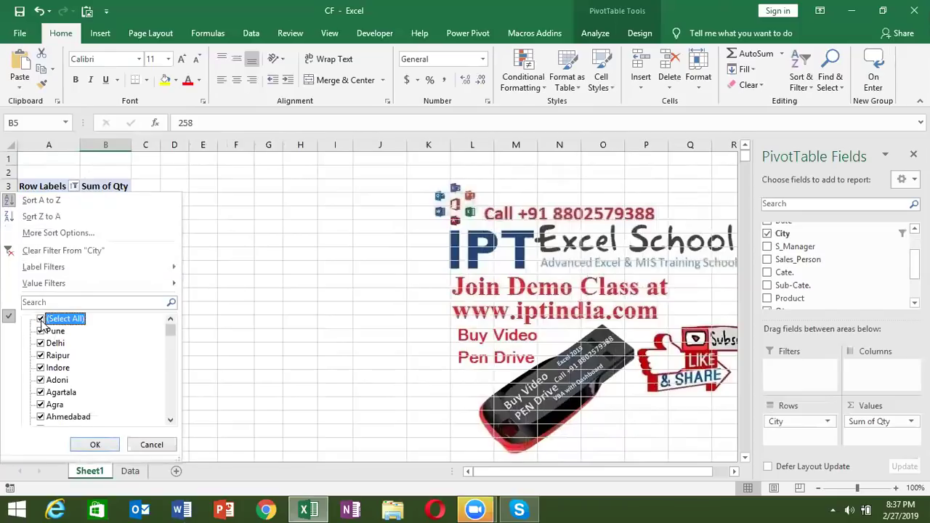
click(95, 444)
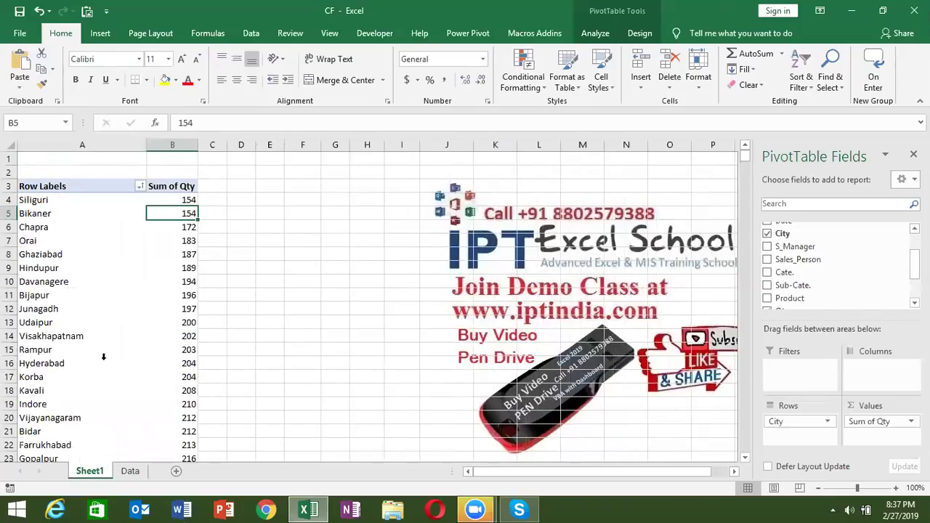
click(124, 267)
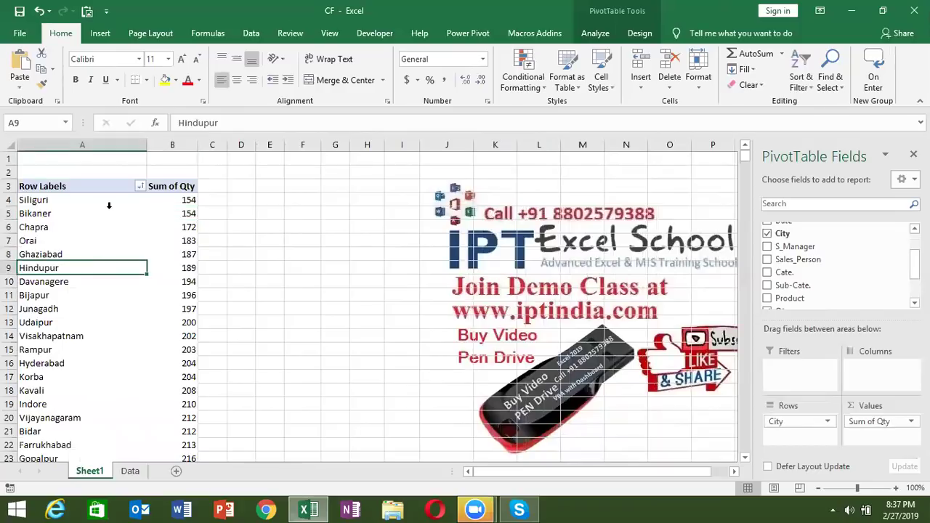
click(139, 186)
mouse_move(93, 270)
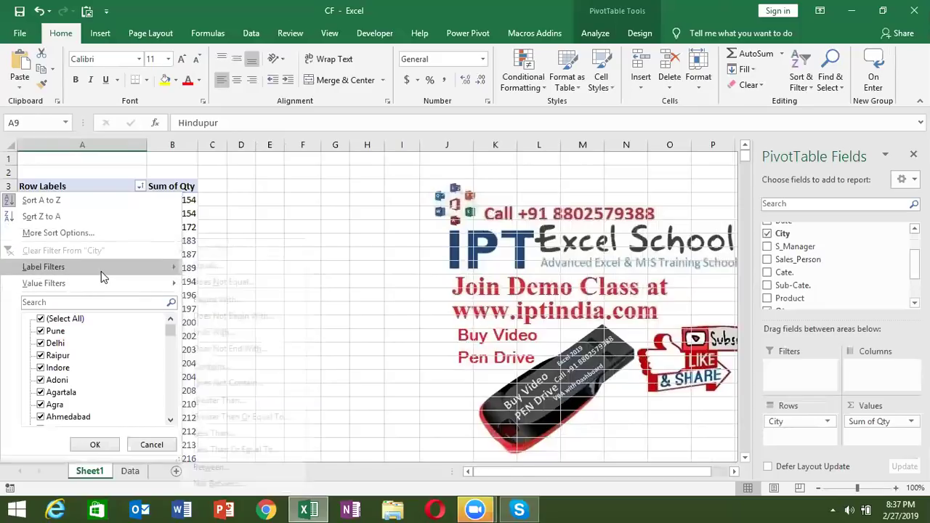
click(271, 215)
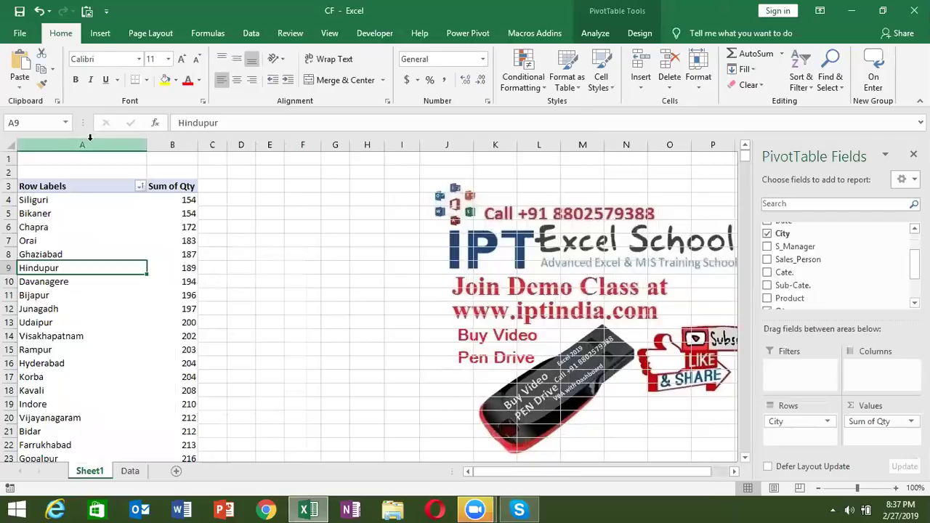
click(90, 139)
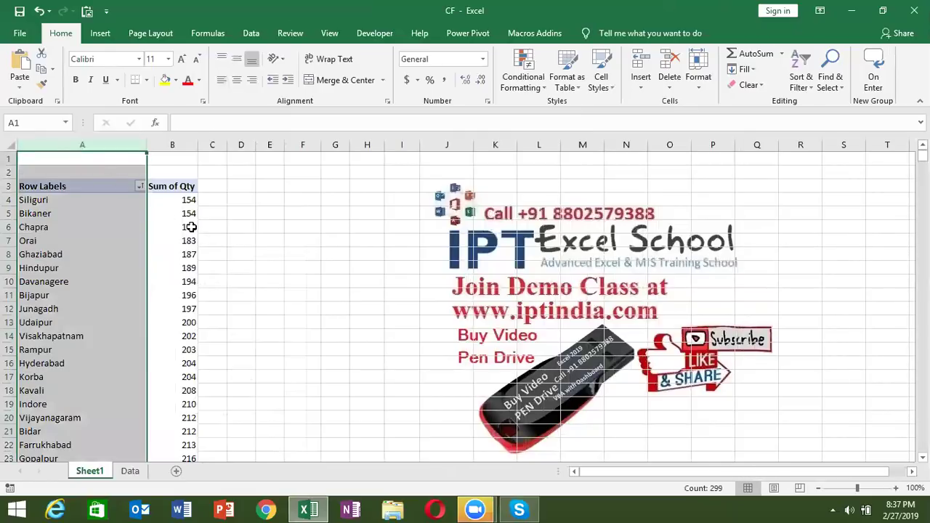
click(190, 226)
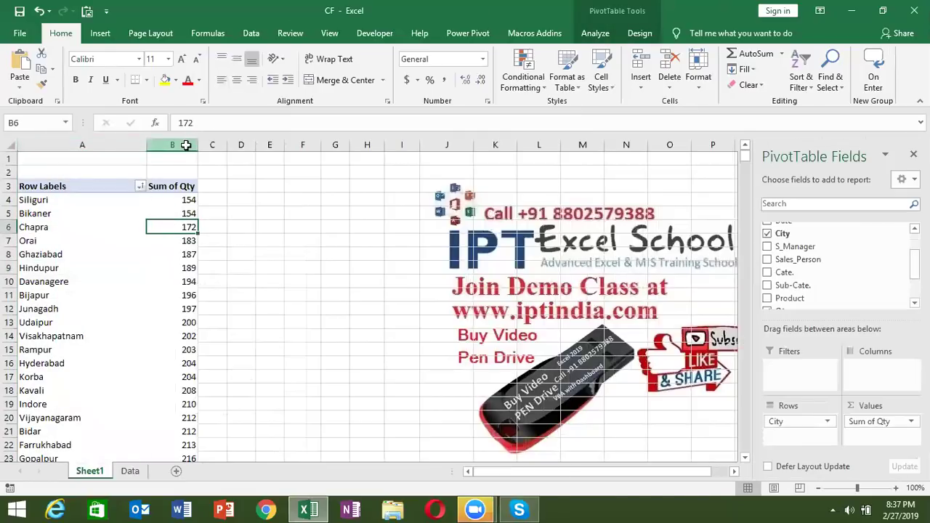
click(186, 143)
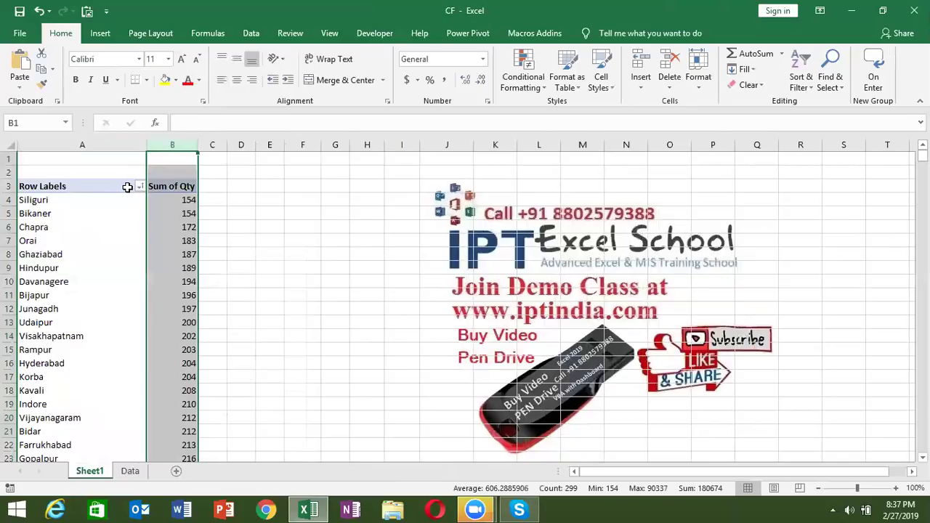
click(128, 185)
click(139, 186)
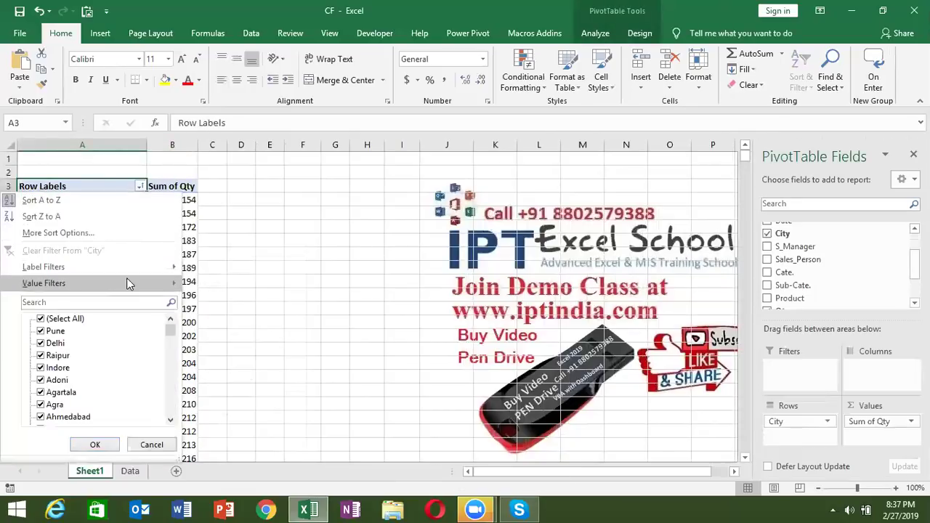
mouse_move(132, 266)
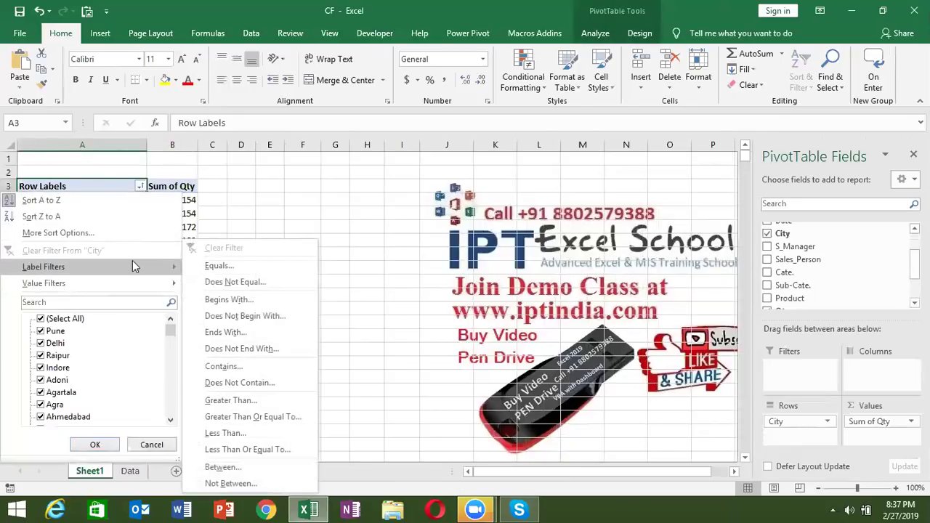
click(260, 301)
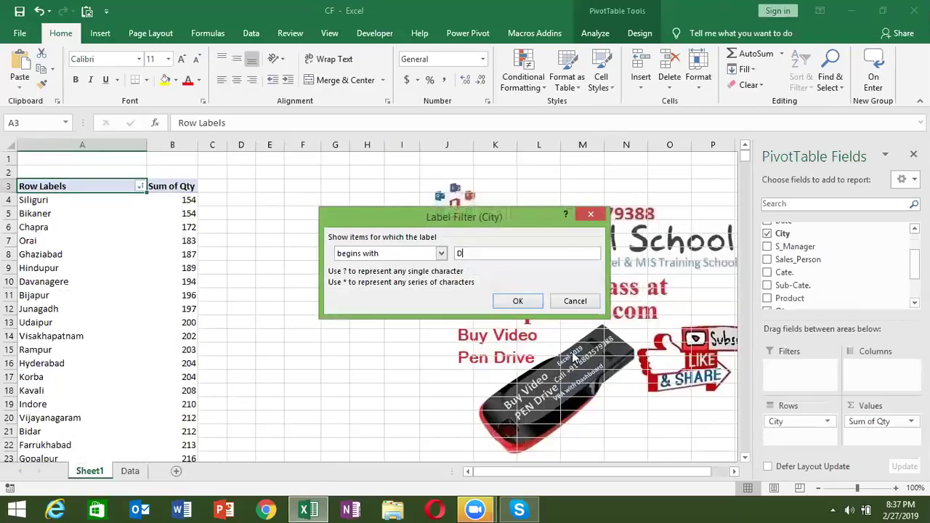
click(515, 300)
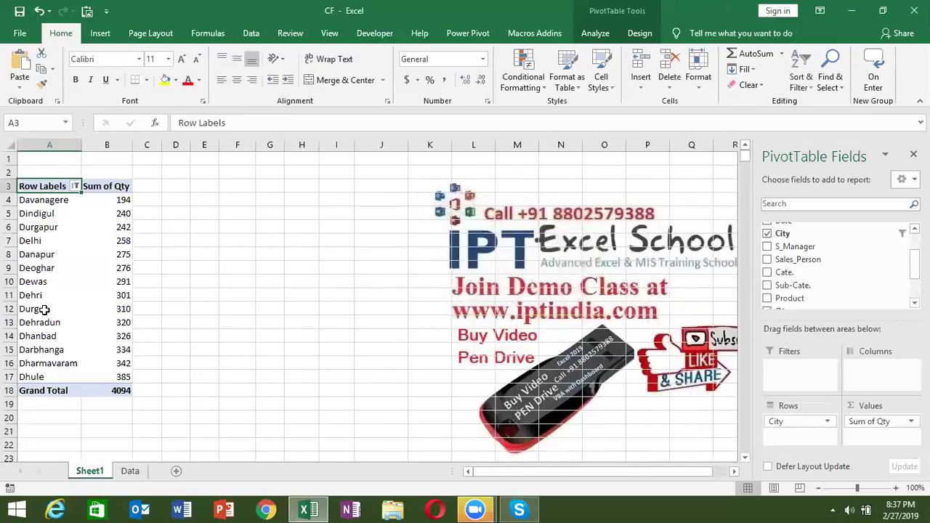
key(ctrl+z)
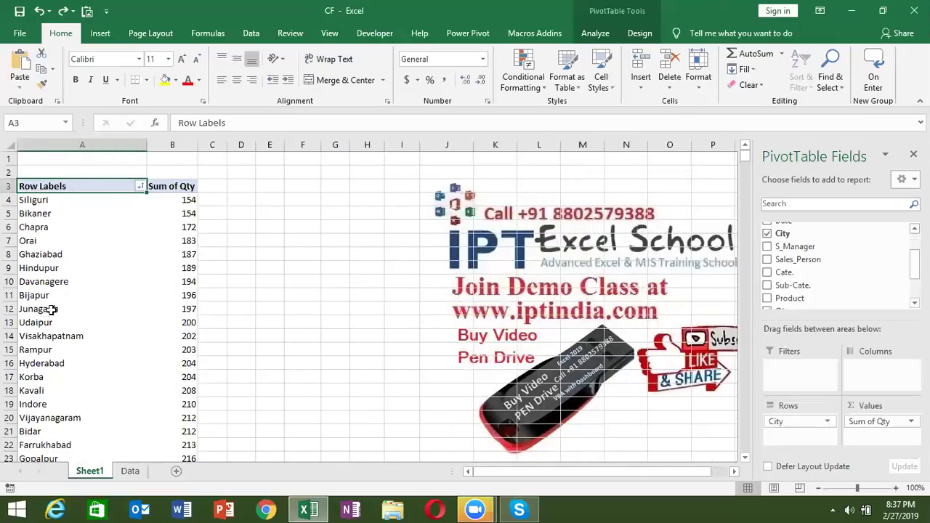
click(140, 186)
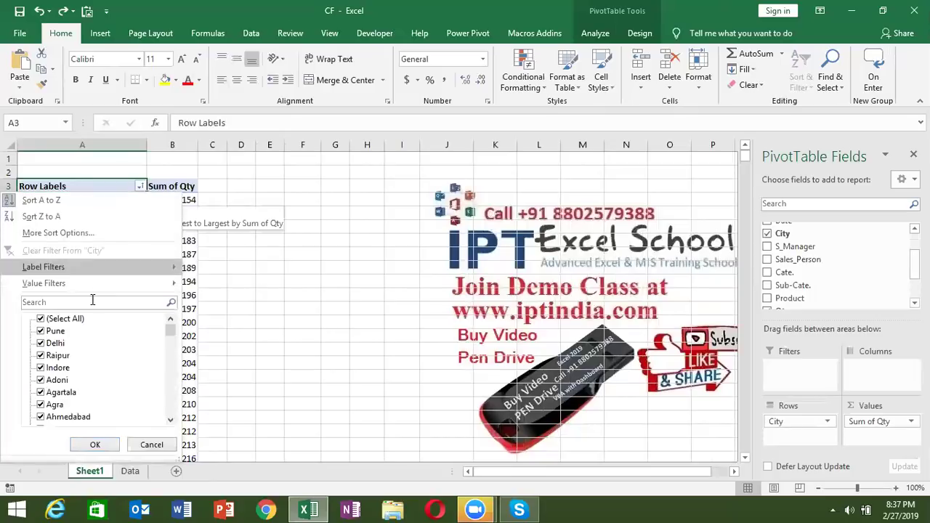
mouse_move(94, 283)
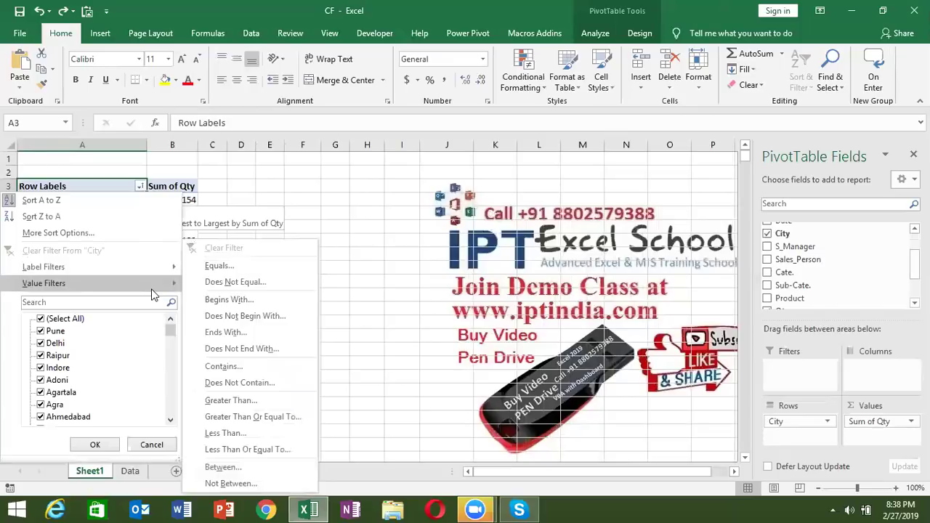
mouse_move(154, 285)
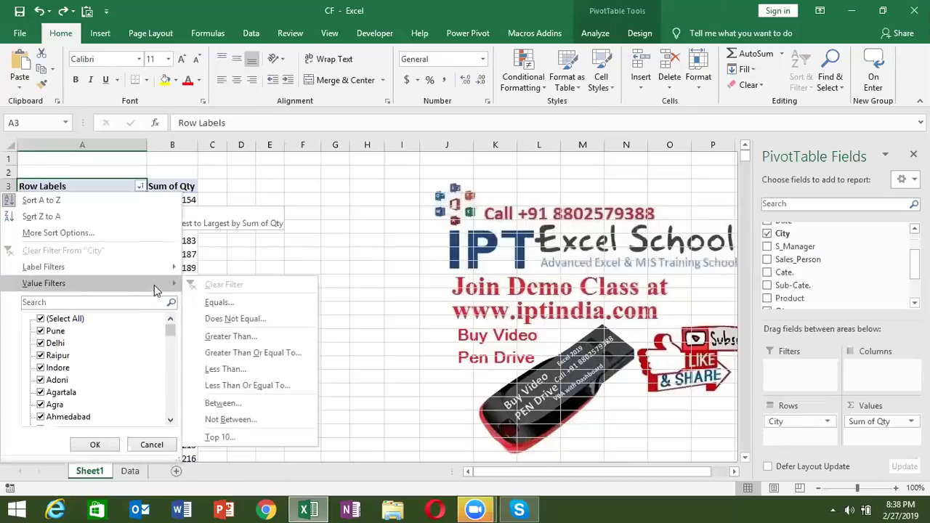
click(250, 437)
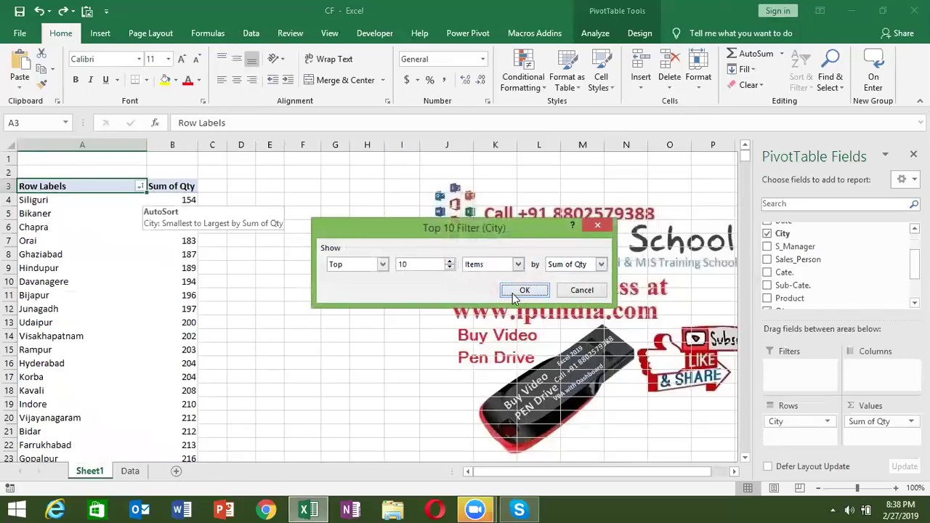
click(514, 296)
drag(142, 199, 138, 322)
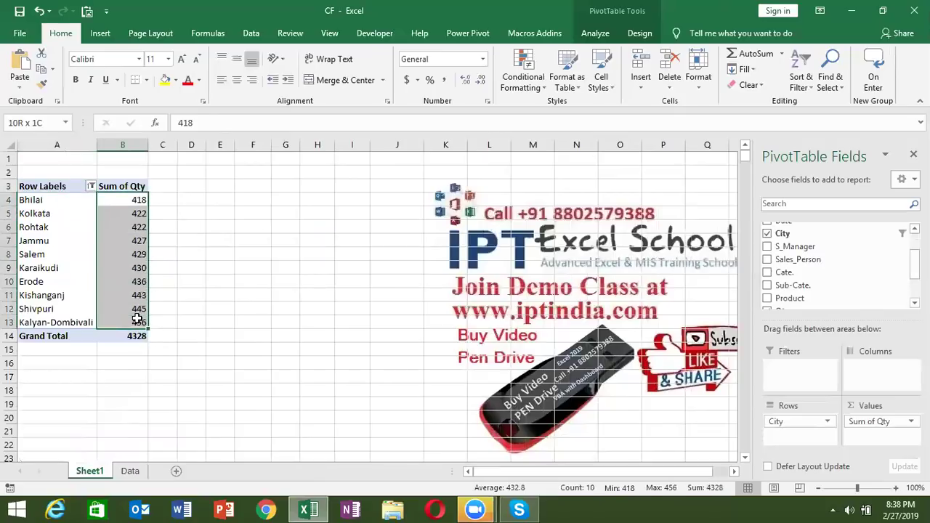
click(90, 186)
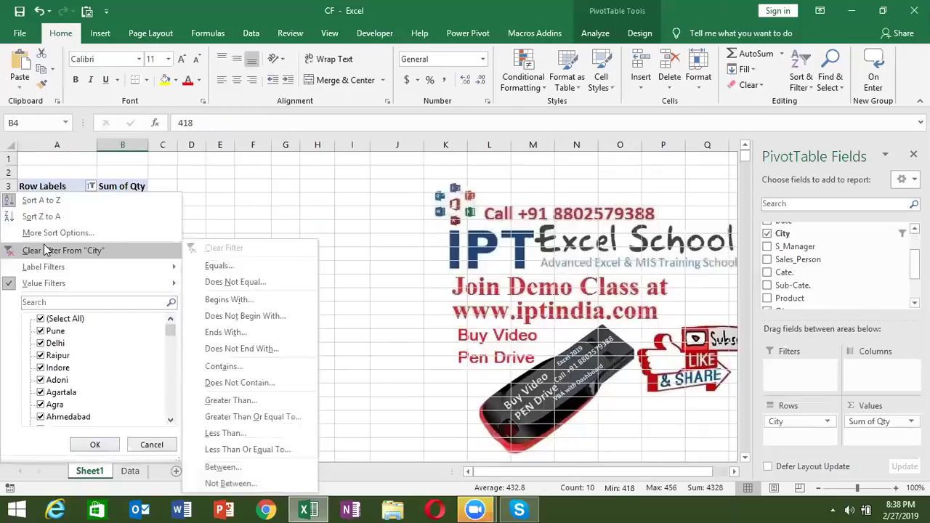
click(43, 250)
click(72, 200)
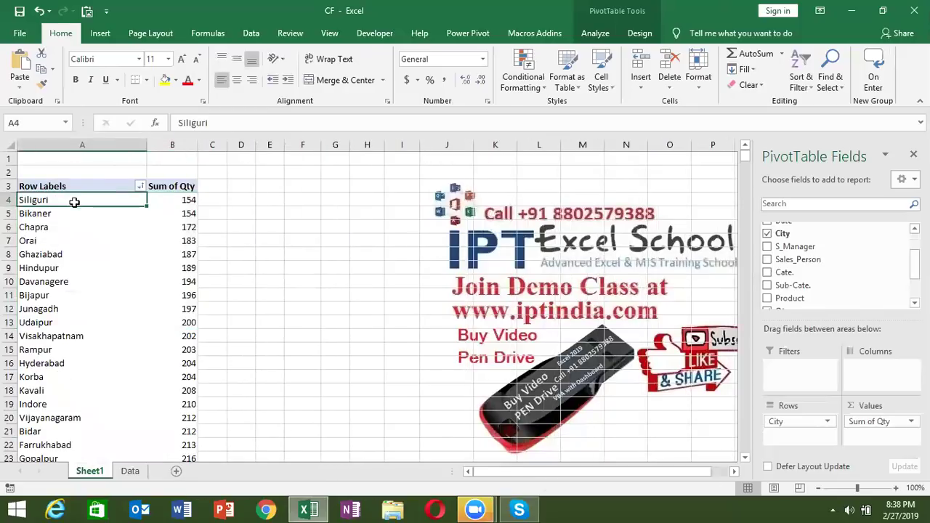
Inspect the City row label's sort and filter options twice, closing them without changes.
click(140, 187)
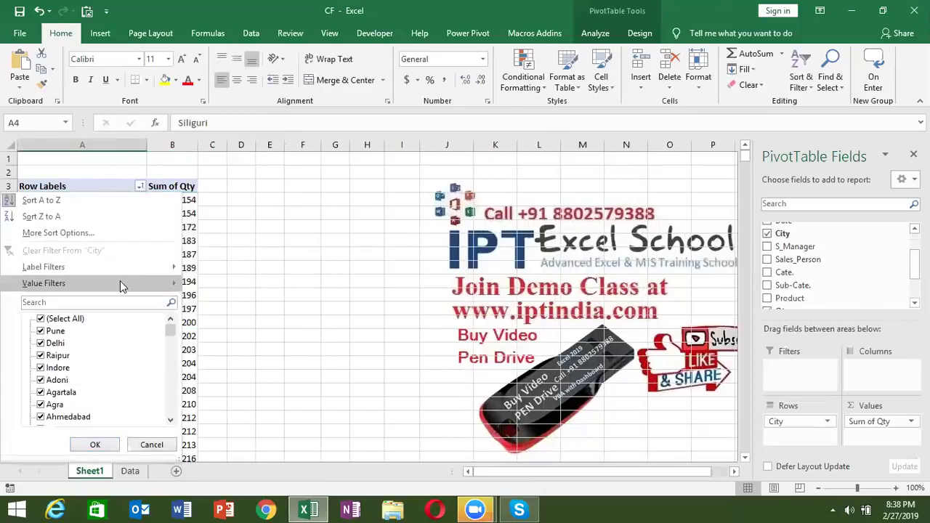
mouse_move(120, 267)
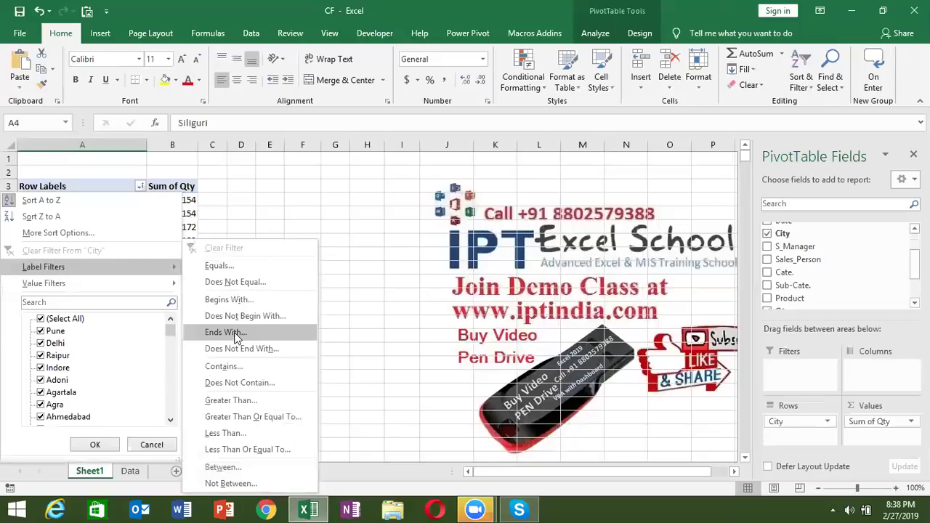
click(243, 213)
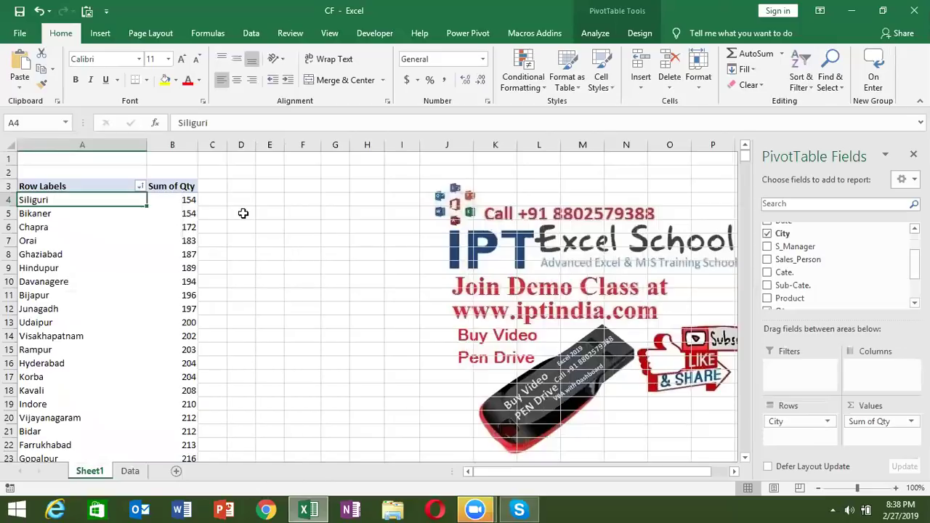
click(140, 187)
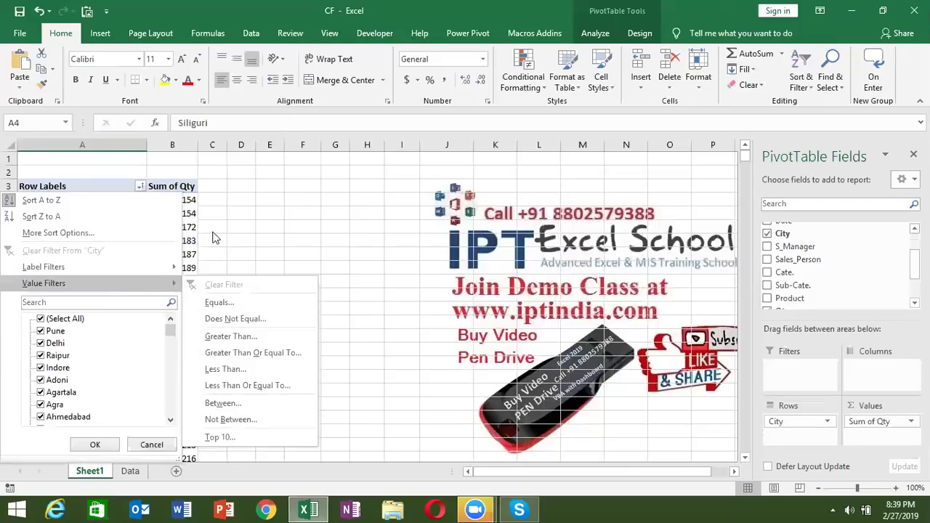
click(194, 233)
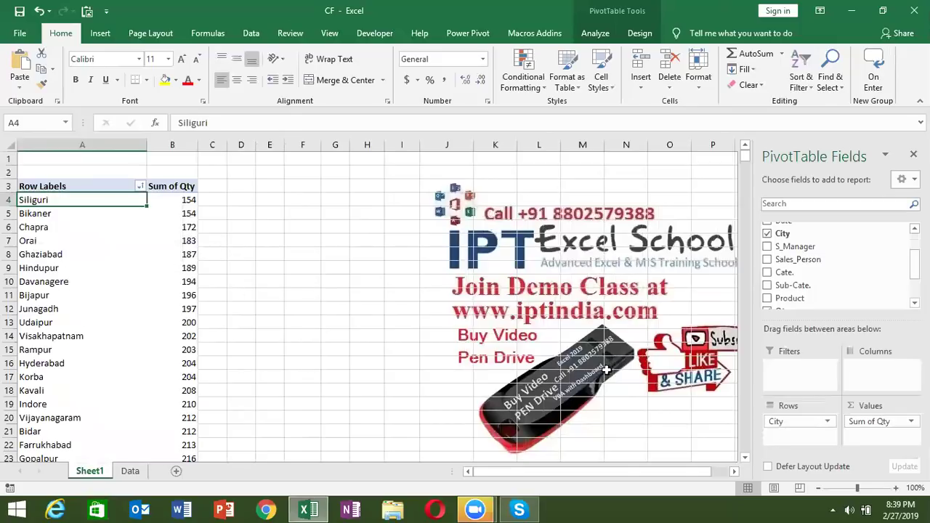
scroll(900, 266, up, 2)
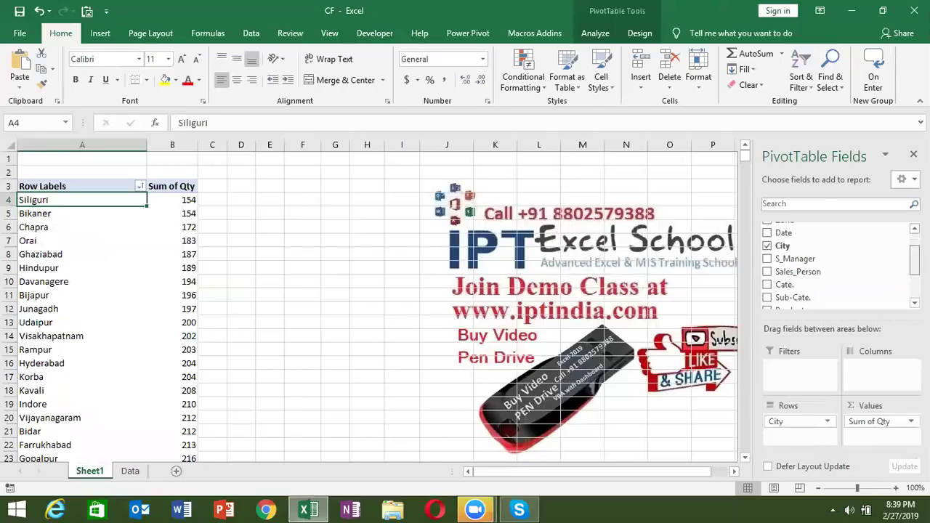
scroll(836, 268, down, 1)
Add Cate. to the pivot columns and filter out Gov and NGO, keeping Corp, Indv. and SME.
drag(785, 288, 873, 369)
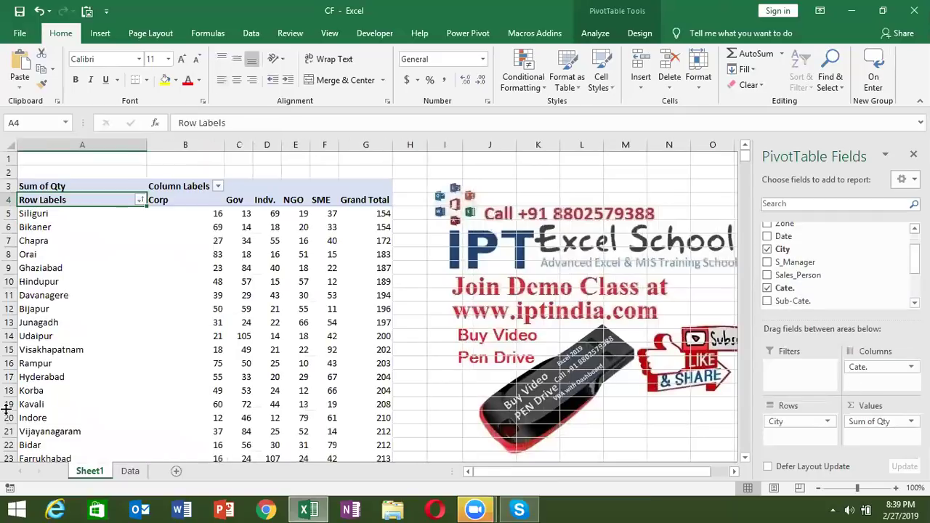
click(180, 188)
click(218, 187)
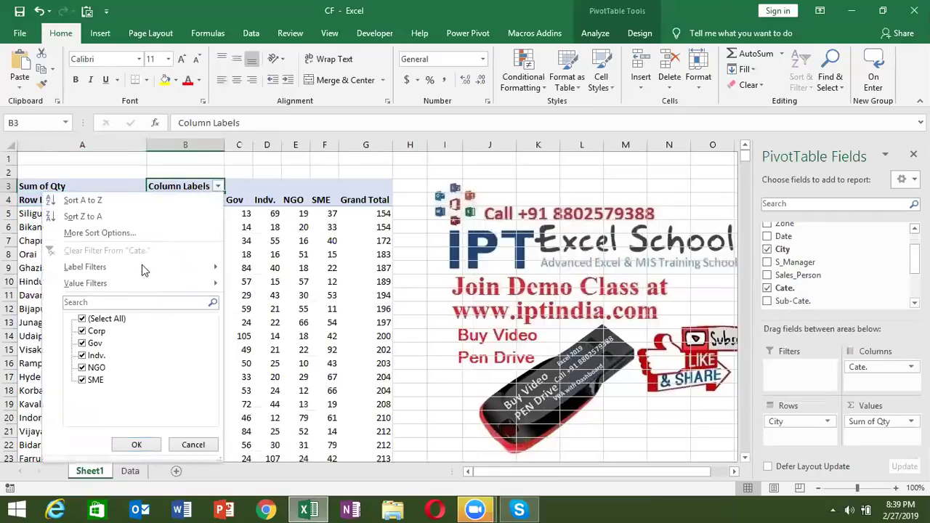
mouse_move(142, 266)
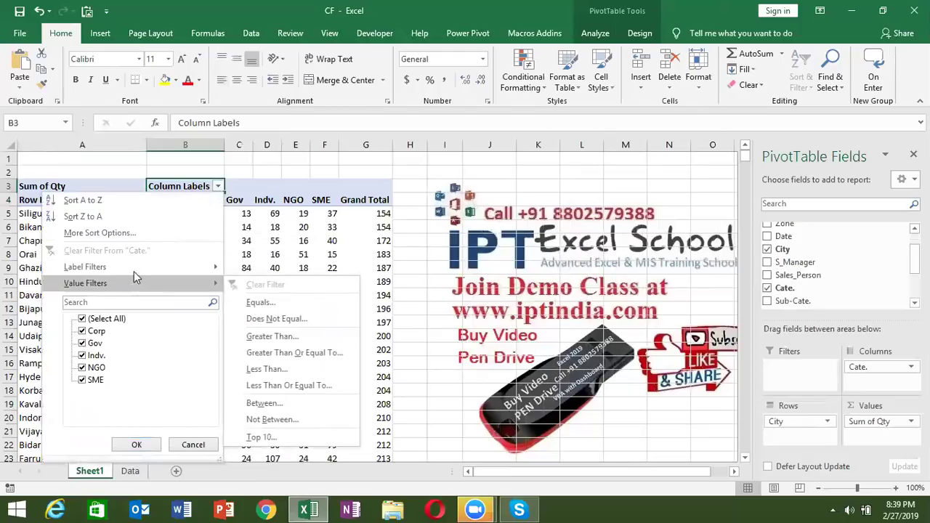
click(82, 343)
click(82, 368)
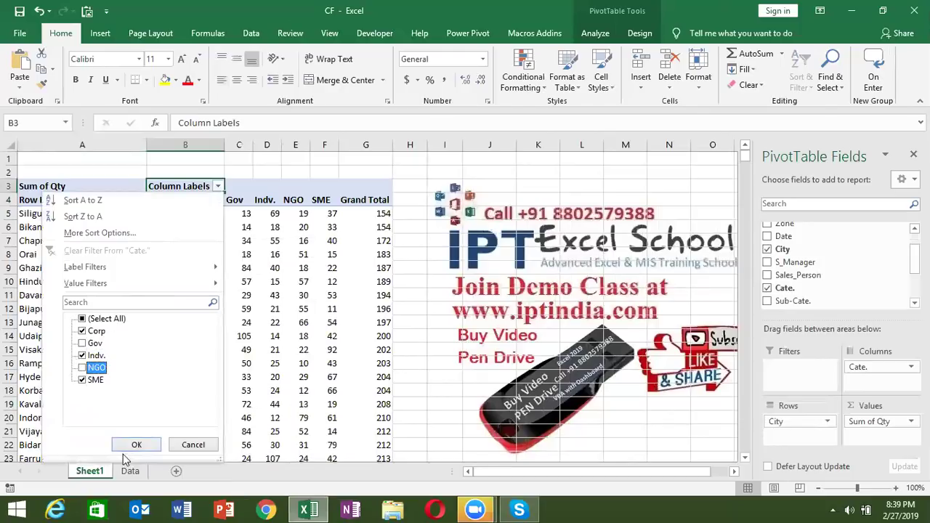
click(136, 444)
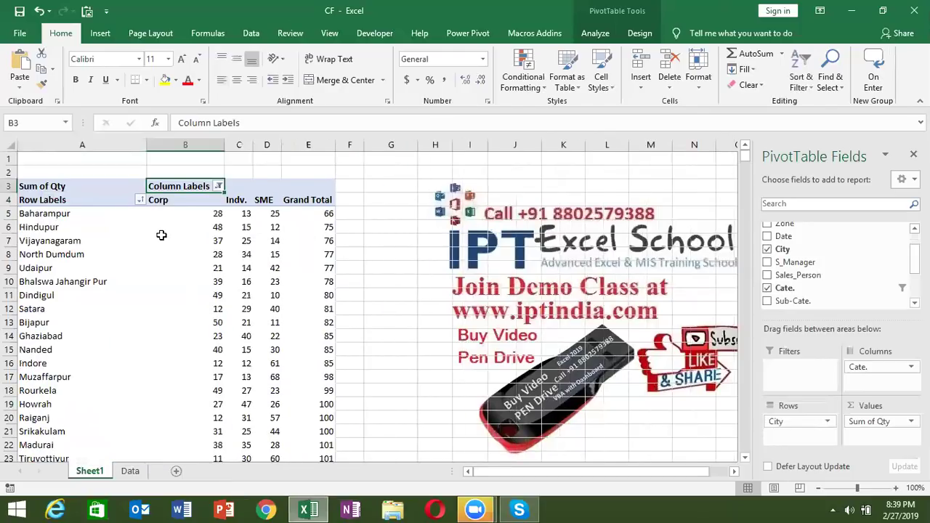
Apply a Top 10 value filter on the categories with the count set to 2.
click(218, 186)
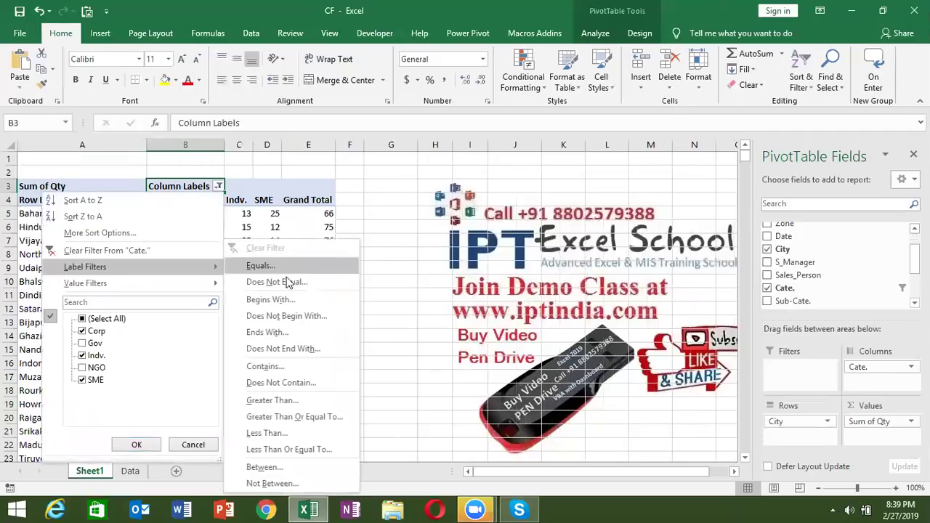
mouse_move(198, 283)
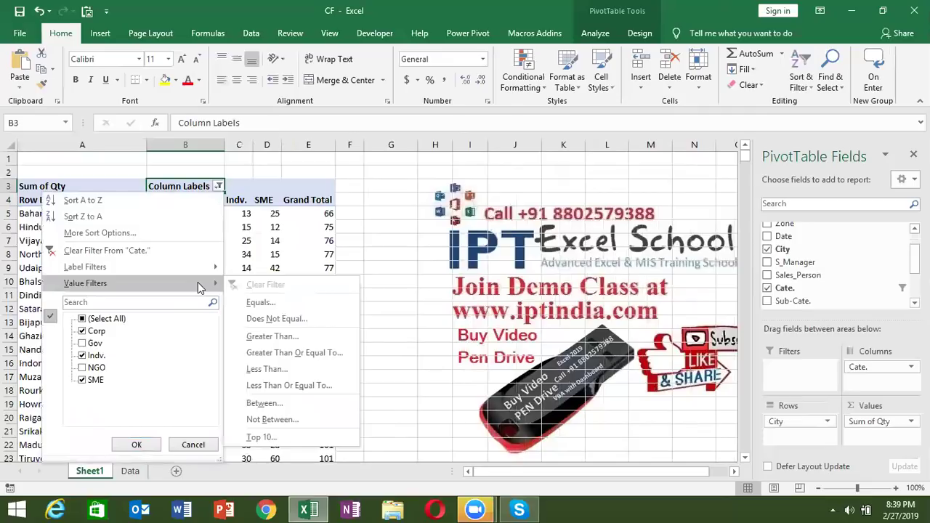
click(262, 437)
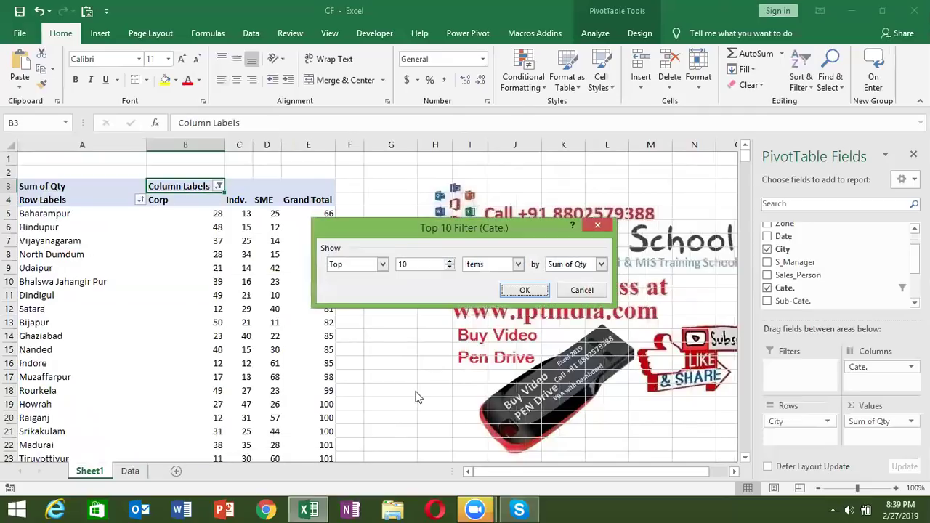
click(403, 264)
key(BackSpace)
key(BackSpace)
key(Delete)
text(2)
click(522, 290)
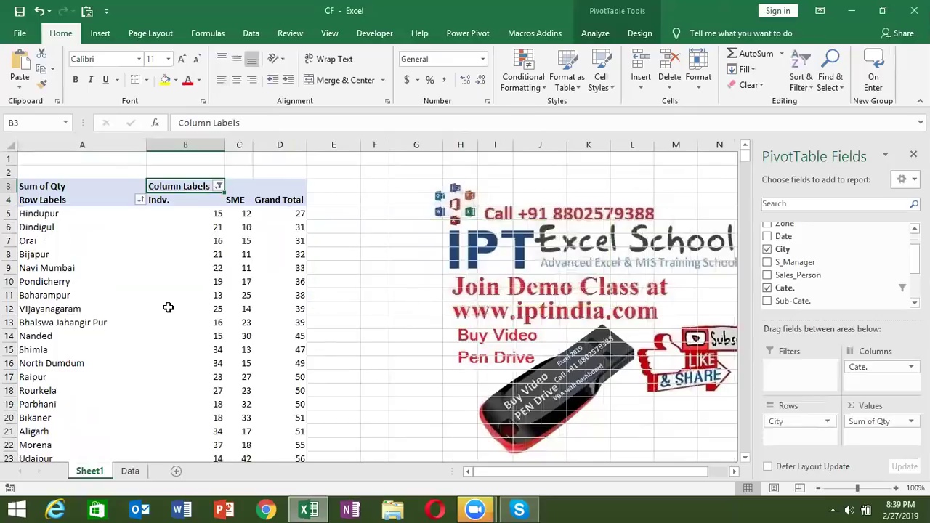
Select the Dindigul row and city names A5:A11, then pull Cate. out of the columns.
scroll(171, 300, down, 3)
scroll(170, 300, down, 3)
scroll(171, 300, up, 3)
scroll(139, 228, up, 3)
click(141, 226)
drag(160, 226, 269, 228)
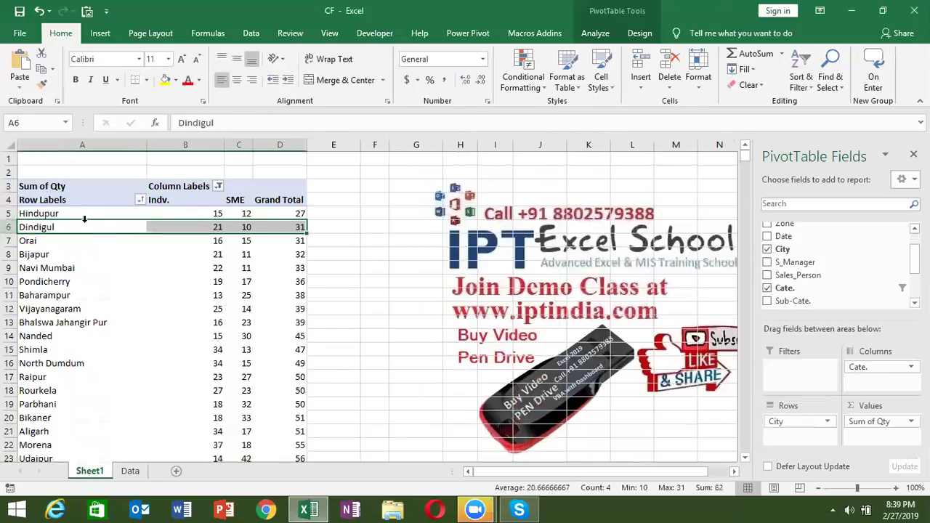
click(29, 176)
drag(109, 216, 110, 290)
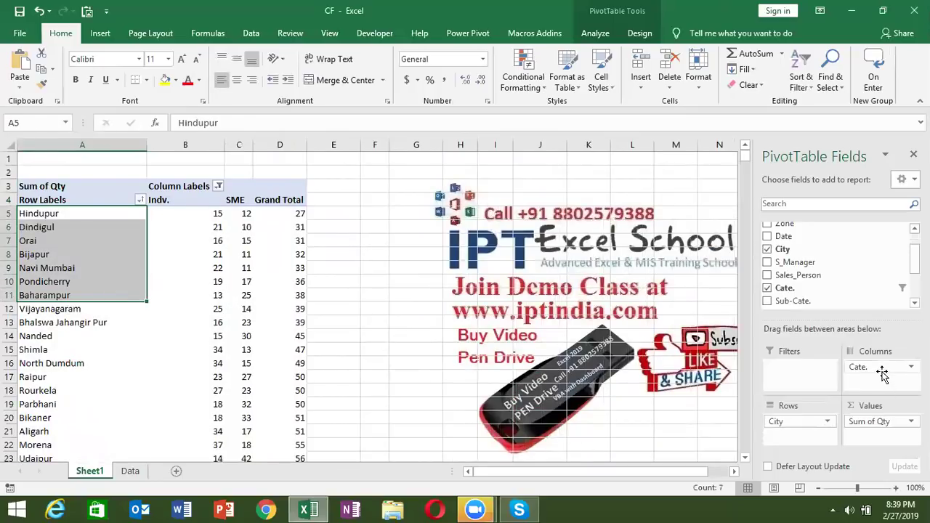
mouse_move(882, 372)
mouse_down()
mouse_move(848, 309)
mouse_move(868, 362)
mouse_up()
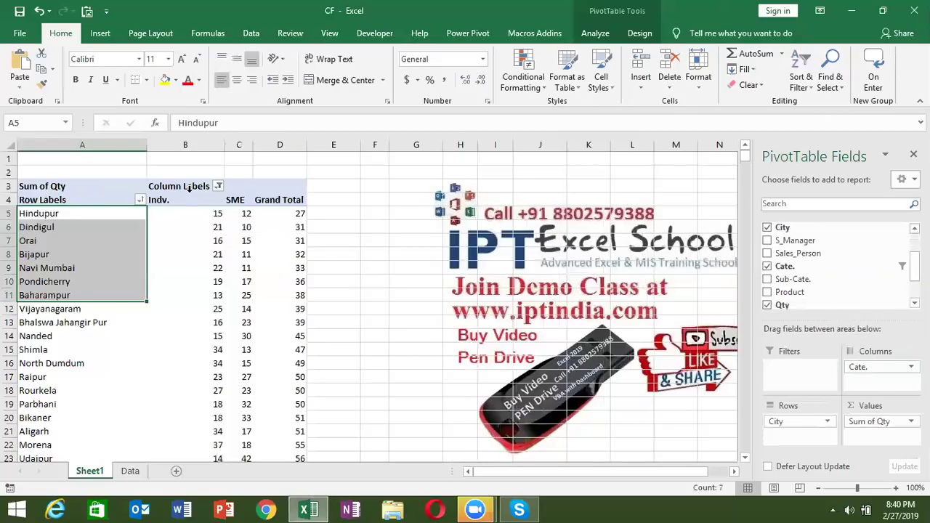
Clear the Cate. filter so all categories show again.
click(218, 188)
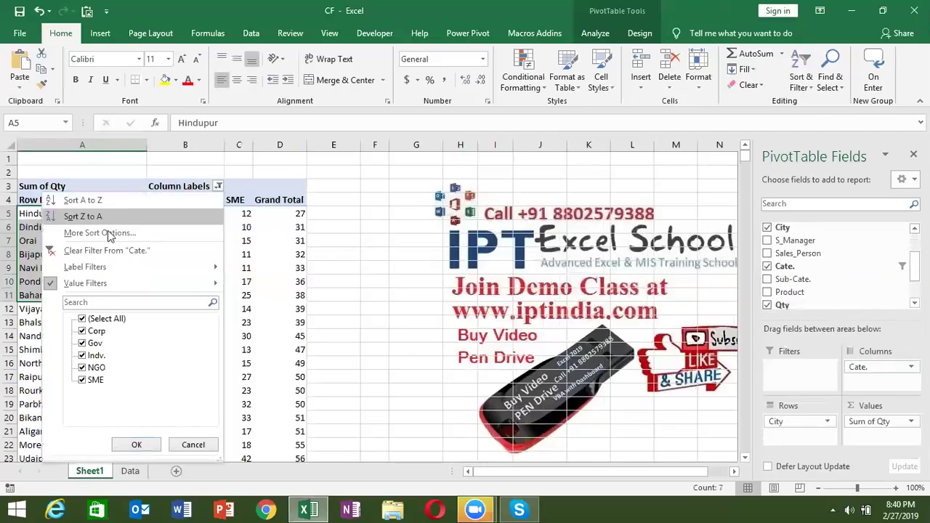
click(48, 257)
click(240, 243)
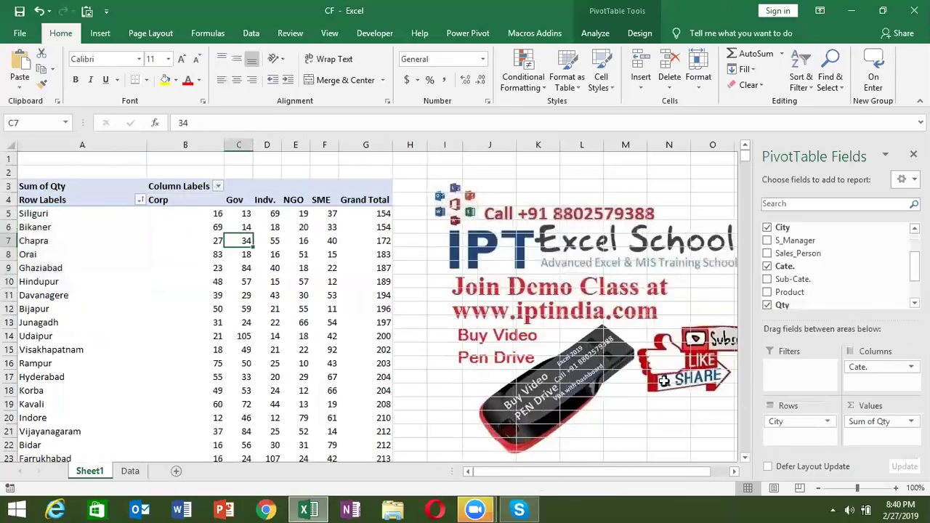
scroll(892, 269, up, 4)
Add Zone as a report filter set to Central, then select the Gov header and Rajkot row.
drag(843, 259, 793, 376)
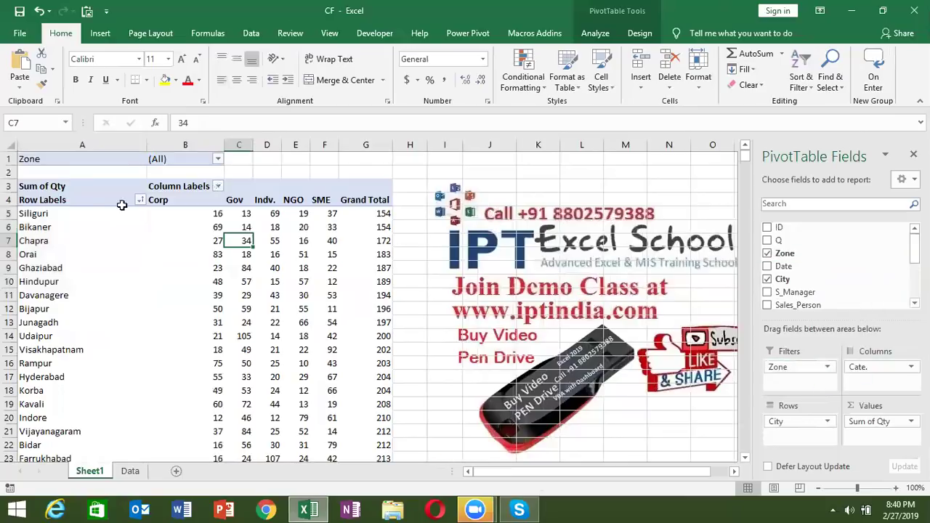
click(218, 159)
click(88, 205)
click(135, 332)
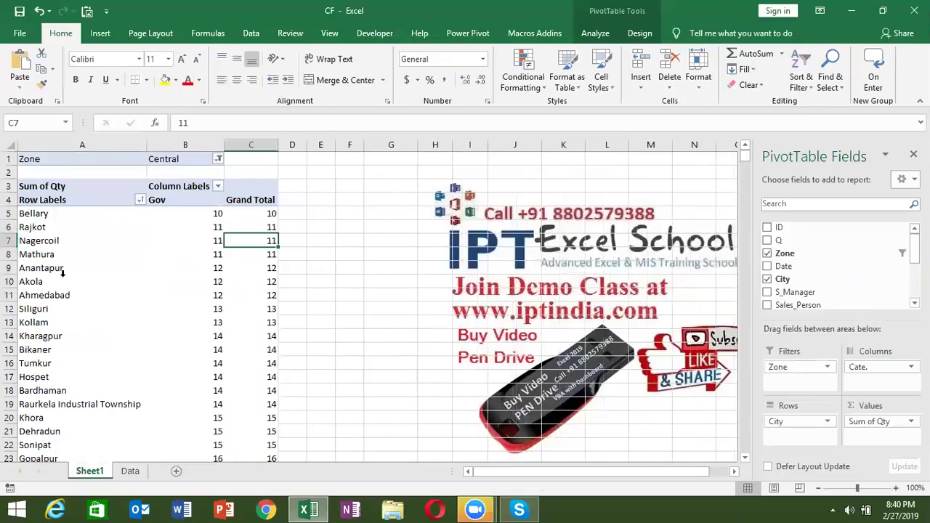
mouse_move(45, 224)
mouse_down()
mouse_move(274, 496)
mouse_move(240, 403)
mouse_up()
scroll(239, 403, up, 6)
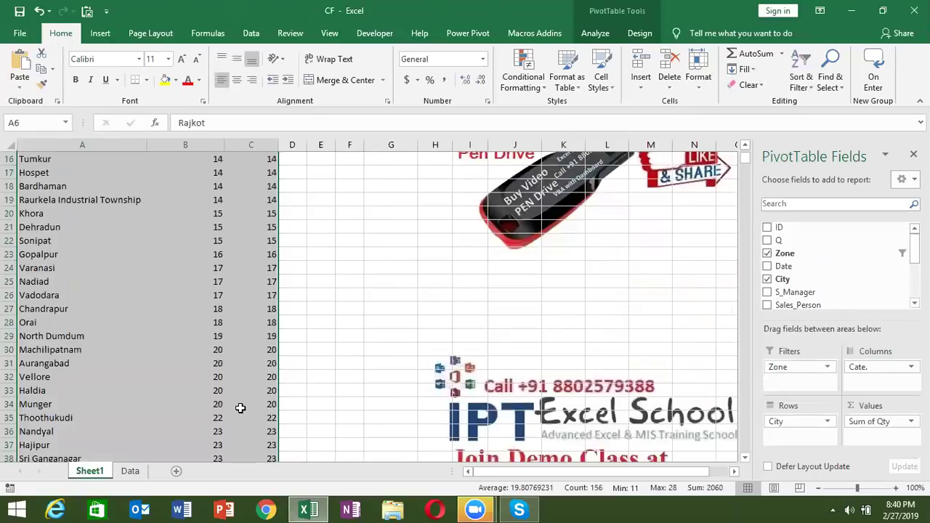
scroll(227, 352, up, 5)
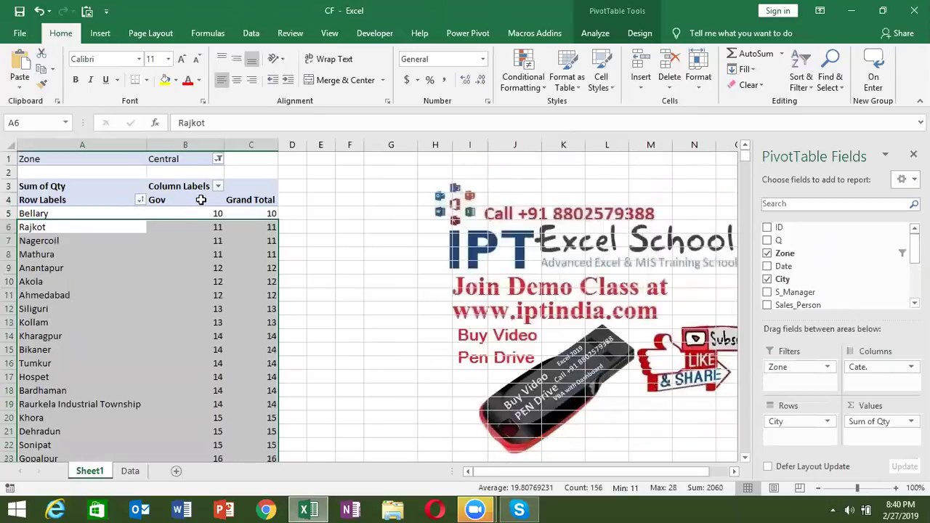
click(201, 201)
click(32, 228)
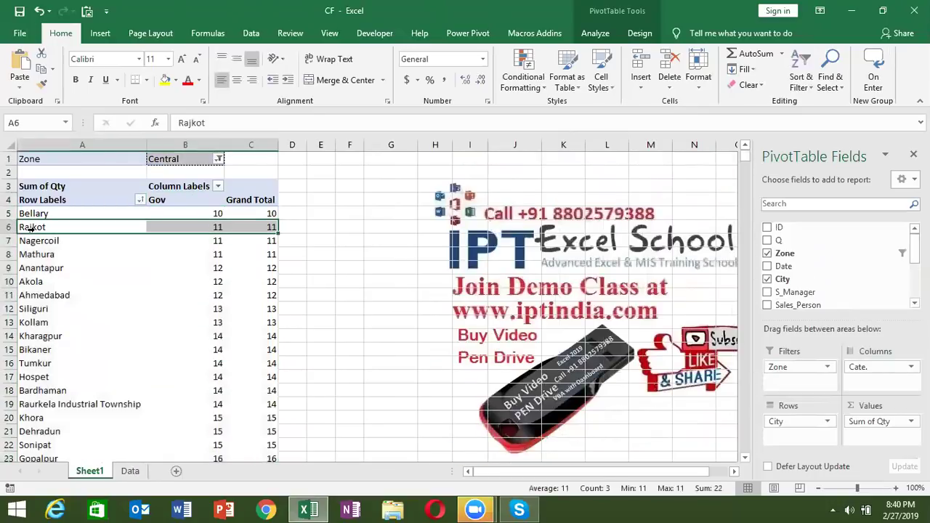
Add Q as a second report filter under Zone and set it to Q1.
click(192, 172)
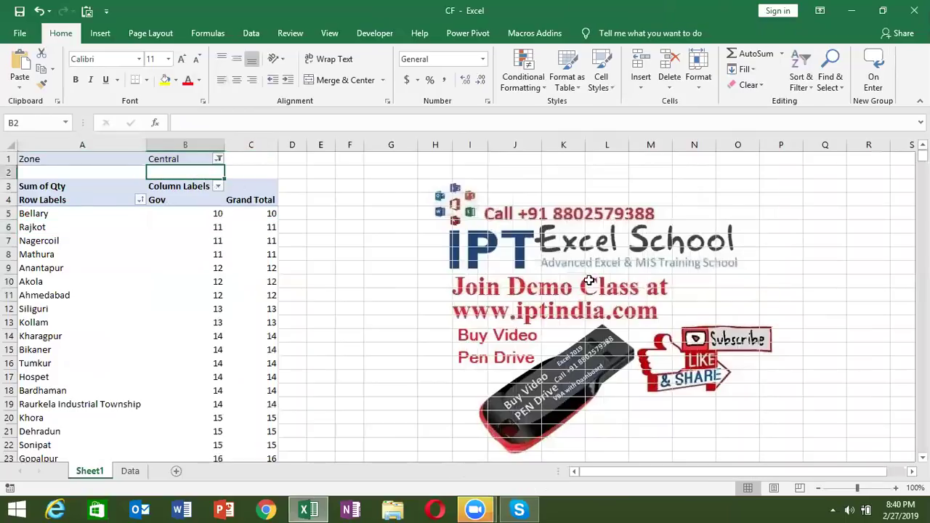
click(58, 221)
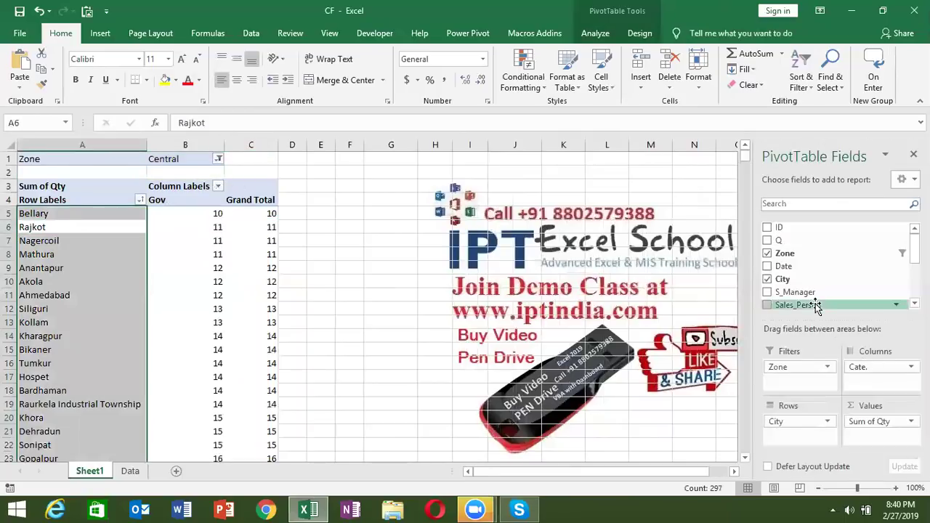
drag(787, 289, 799, 378)
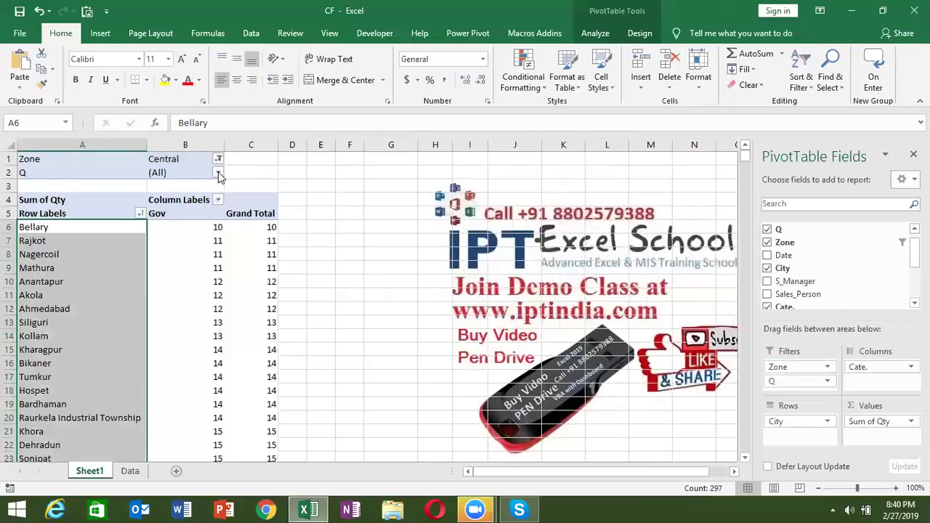
click(218, 172)
click(84, 215)
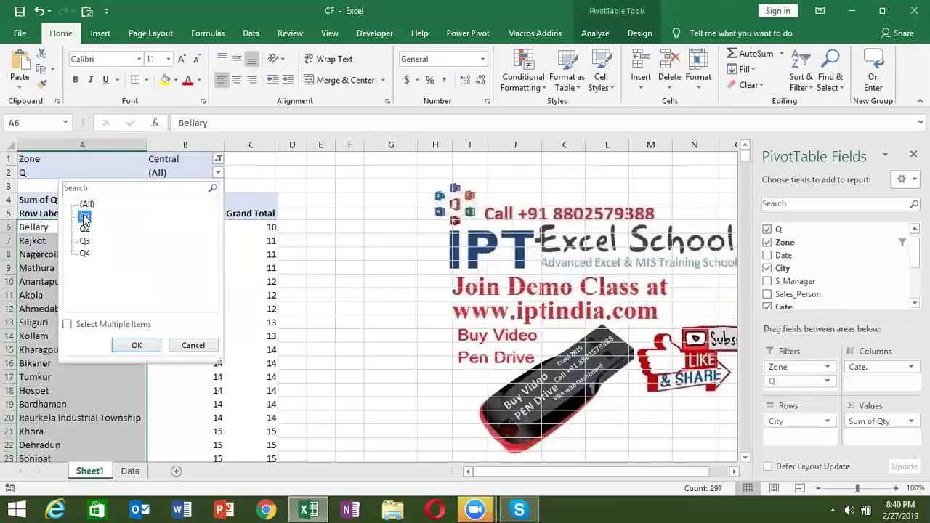
click(155, 347)
Select C10 and scroll through the Central, Q1 filtered pivot to review it.
click(249, 285)
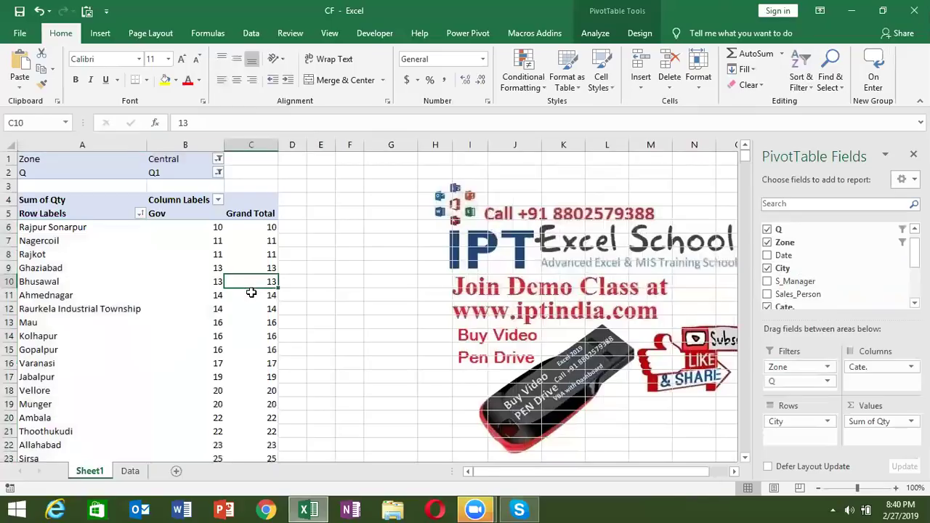
scroll(250, 305, down, 5)
scroll(242, 357, down, 10)
scroll(242, 356, down, 8)
scroll(243, 356, down, 6)
scroll(240, 357, up, 2)
scroll(240, 358, up, 5)
scroll(240, 357, up, 14)
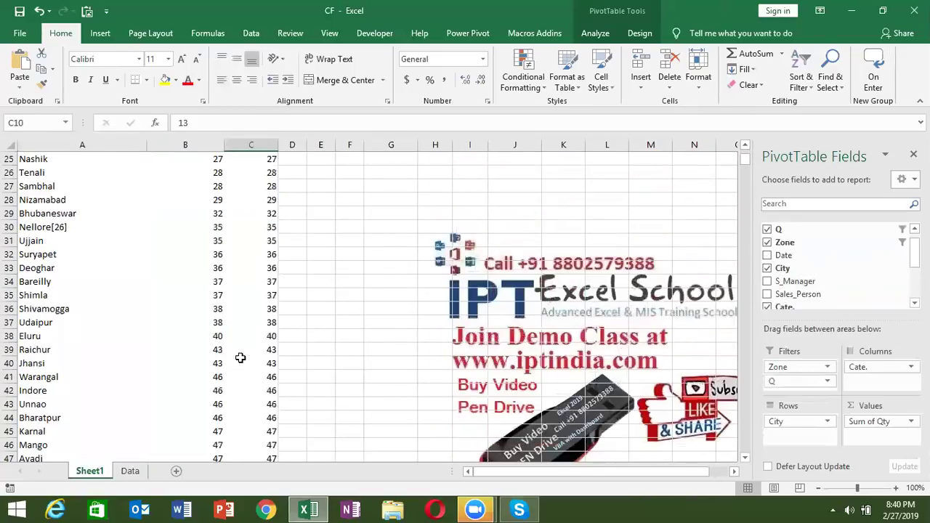
scroll(240, 357, up, 8)
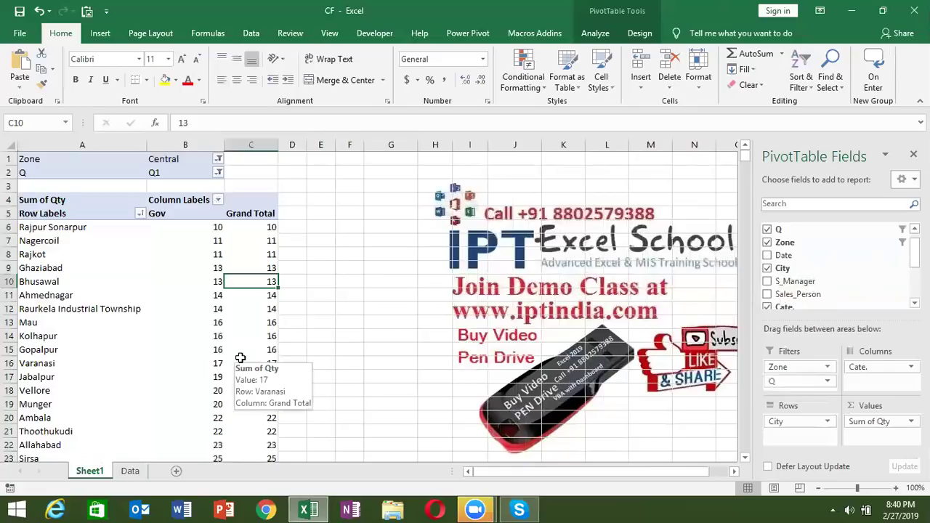
mouse_move(209, 317)
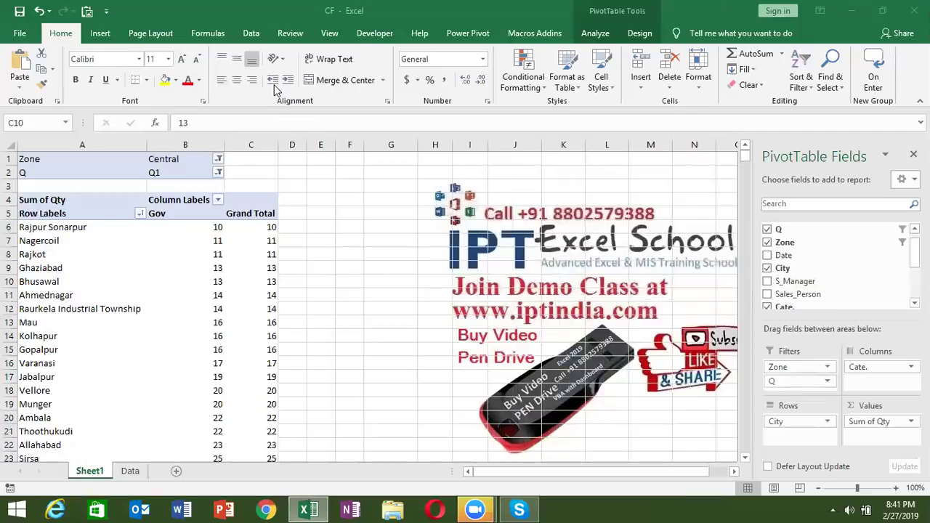
click(218, 172)
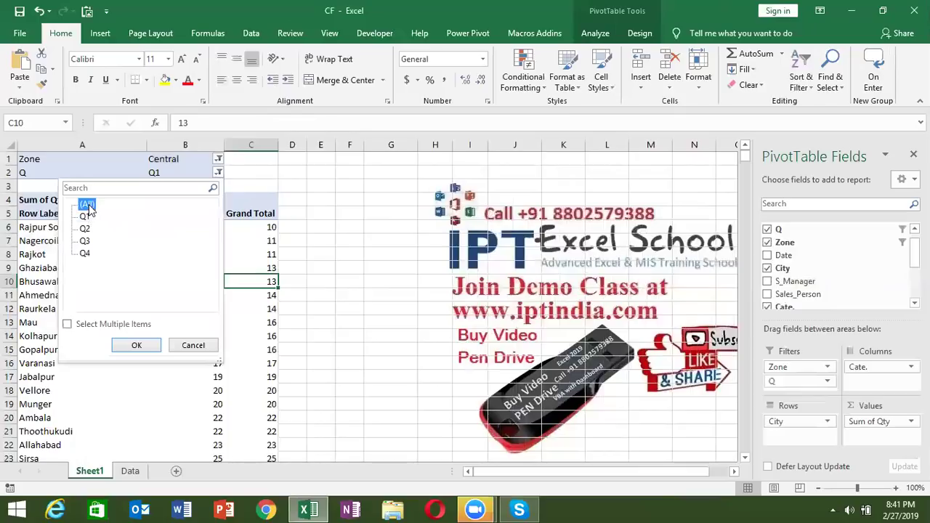
click(155, 351)
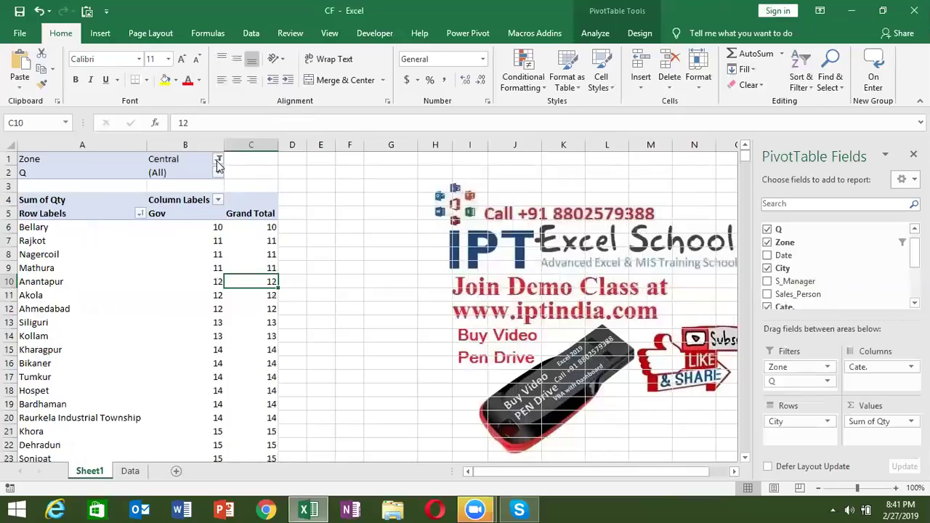
click(218, 159)
click(87, 192)
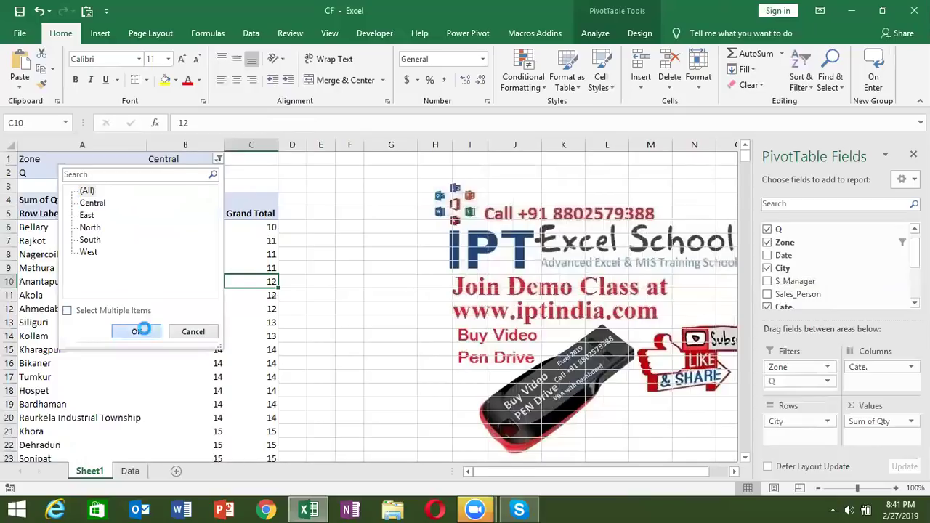
click(137, 331)
click(57, 230)
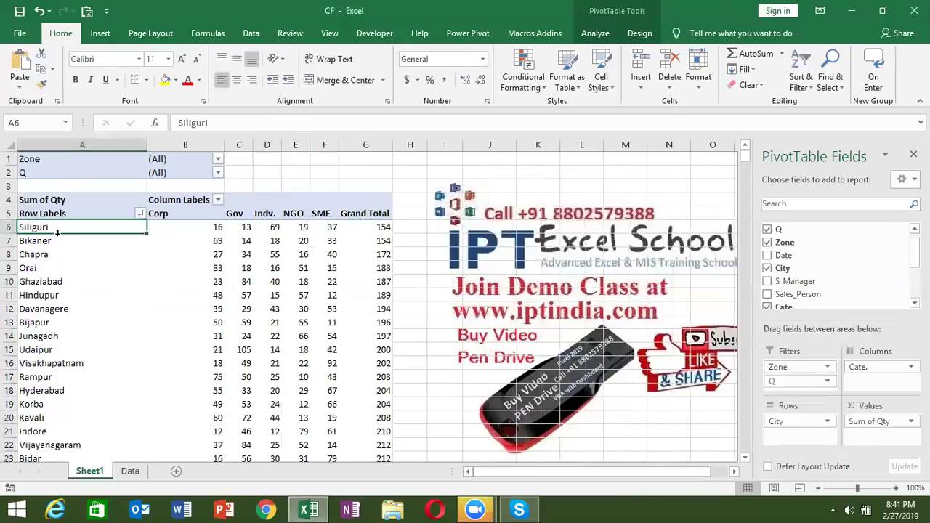
click(58, 241)
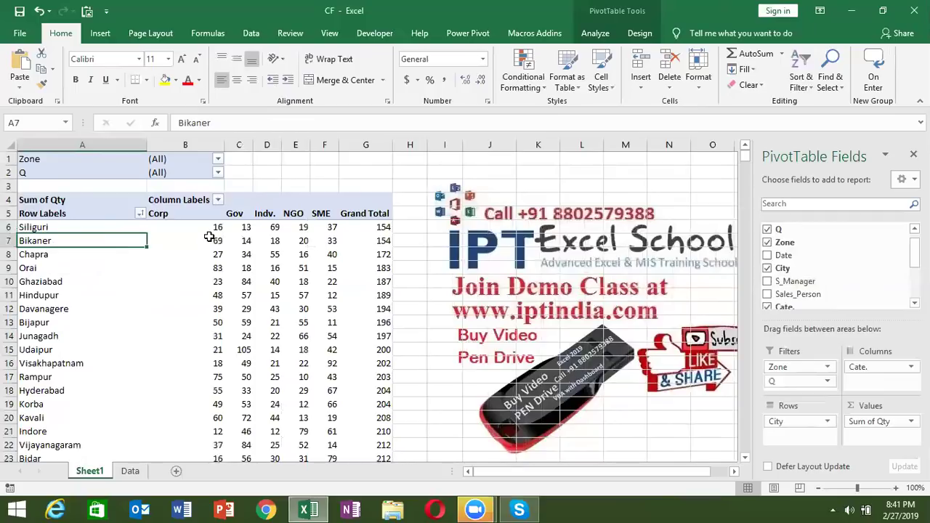
mouse_move(209, 231)
mouse_move(208, 229)
mouse_down()
mouse_move(208, 247)
mouse_move(203, 241)
mouse_up()
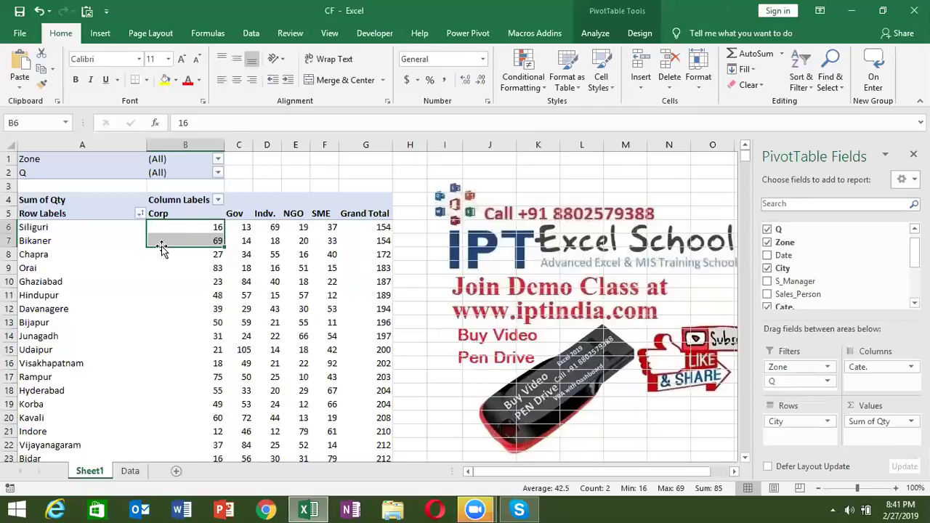
click(179, 207)
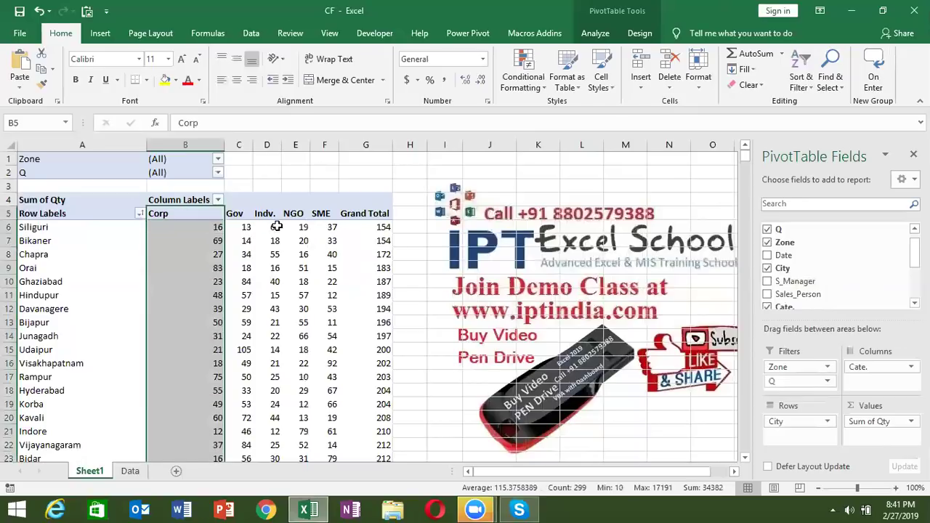
click(243, 241)
click(77, 230)
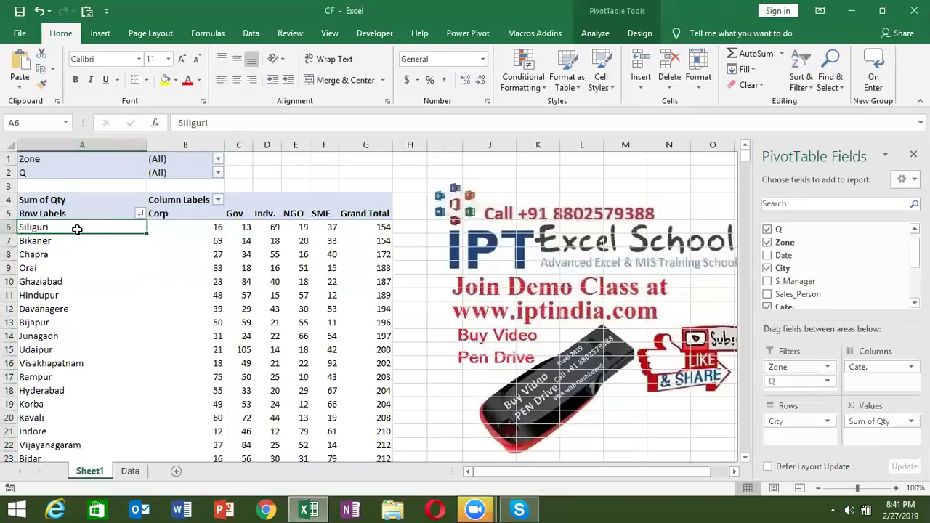
key(Down)
key(Down)
key(Down)
key(Down)
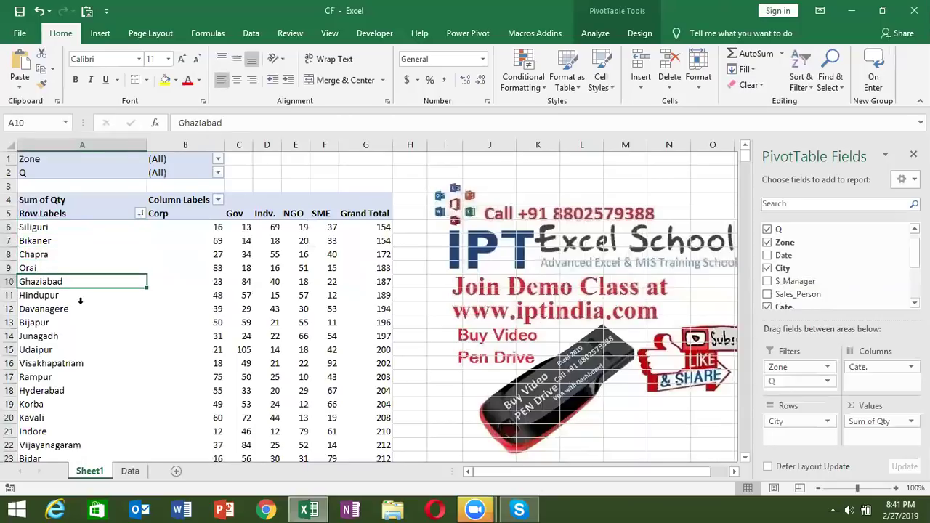
scroll(301, 301, down, 2)
scroll(301, 301, down, 4)
scroll(300, 301, up, 6)
click(9, 227)
click(9, 241)
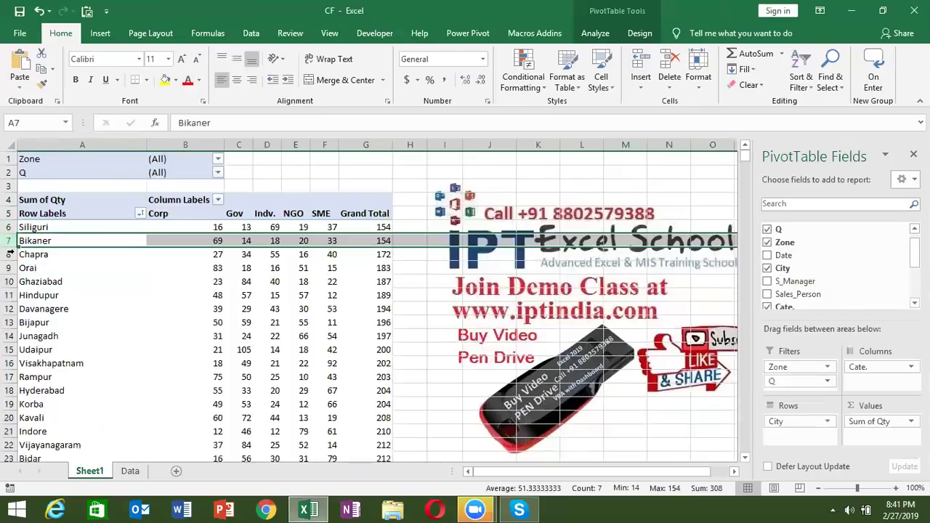
click(8, 255)
click(9, 228)
drag(9, 231, 13, 256)
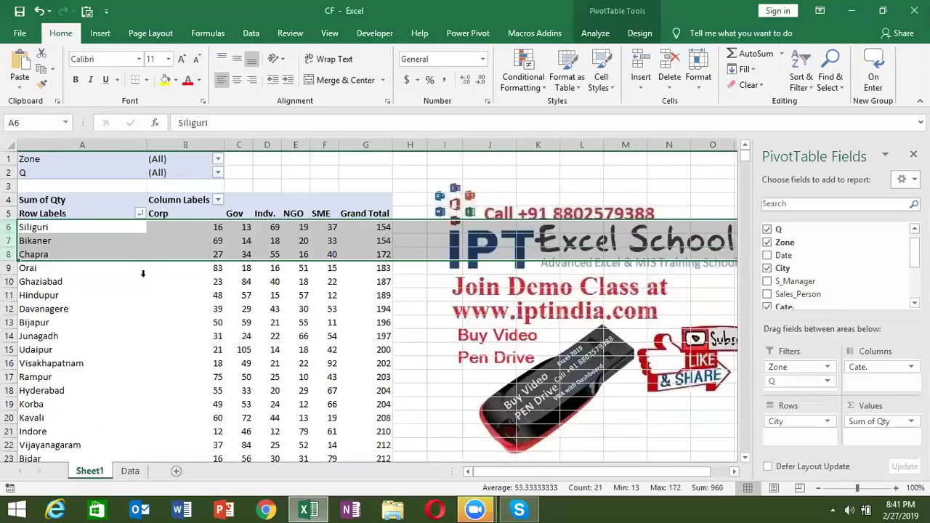
click(185, 333)
click(208, 227)
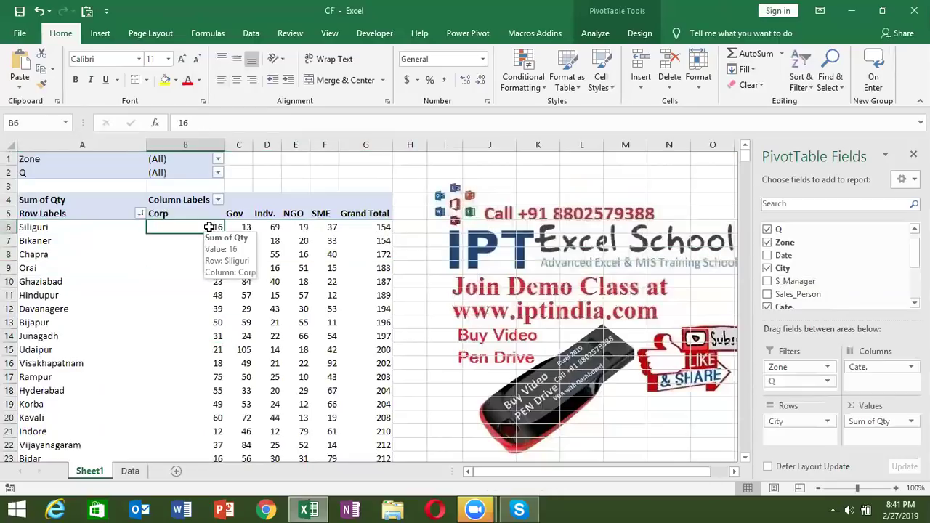
Remove the Cate. field from the pivot's columns.
click(198, 245)
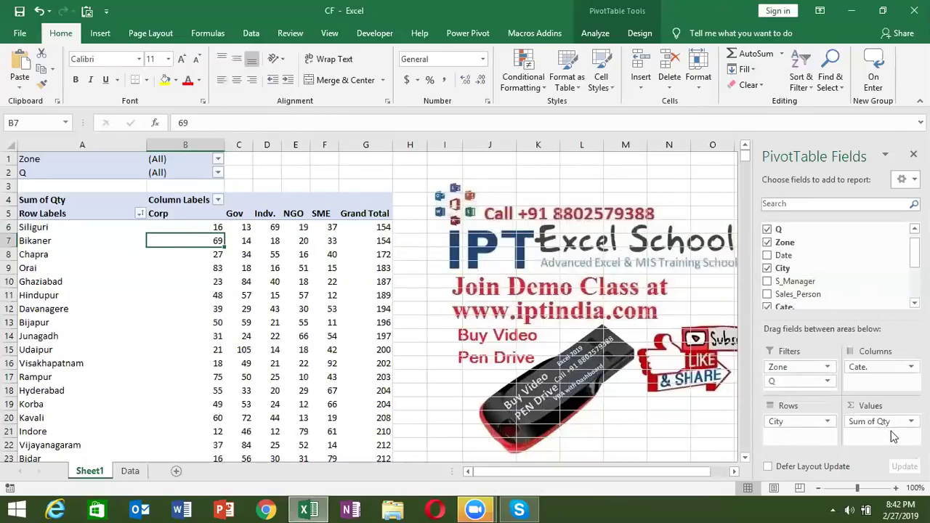
mouse_move(872, 421)
mouse_down()
mouse_move(872, 303)
mouse_move(875, 427)
mouse_up()
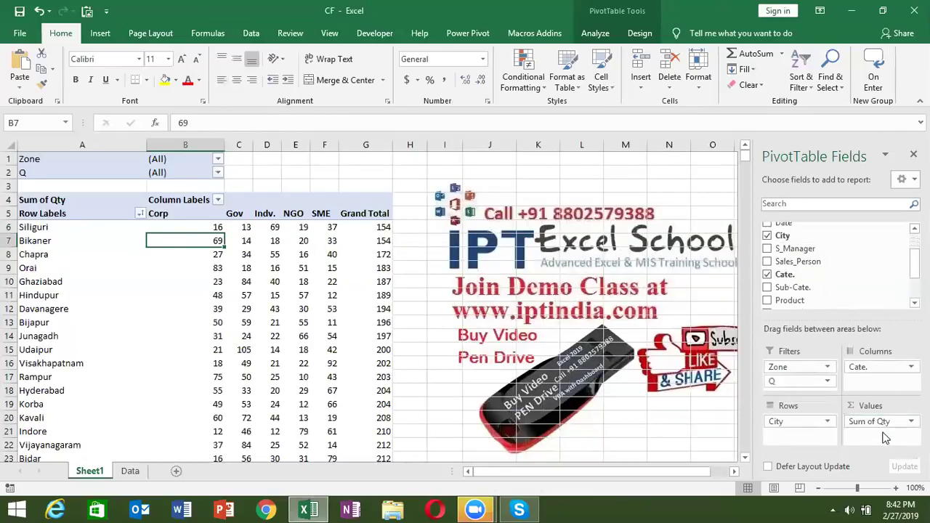
drag(861, 367, 814, 275)
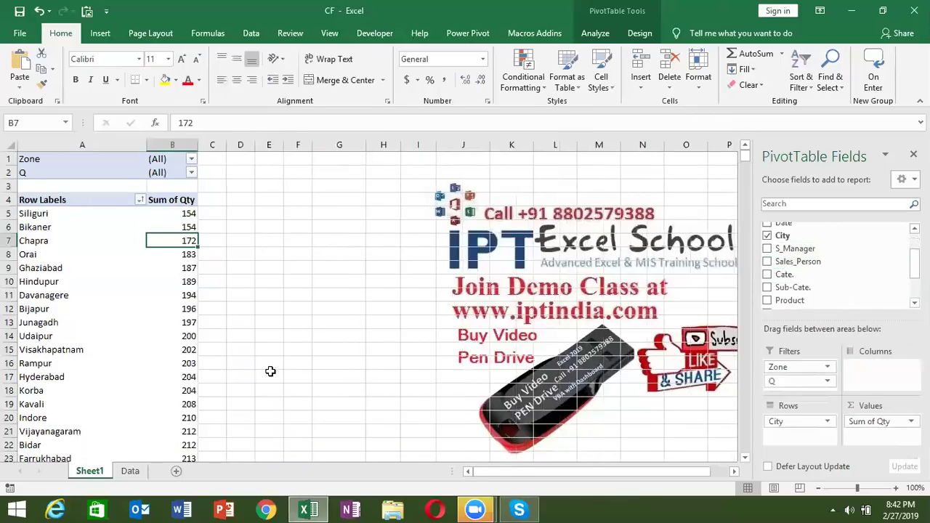
Sort the city Sum of Qty totals smallest to largest and jump to the pivot's bottom.
right_click(166, 247)
mouse_move(221, 317)
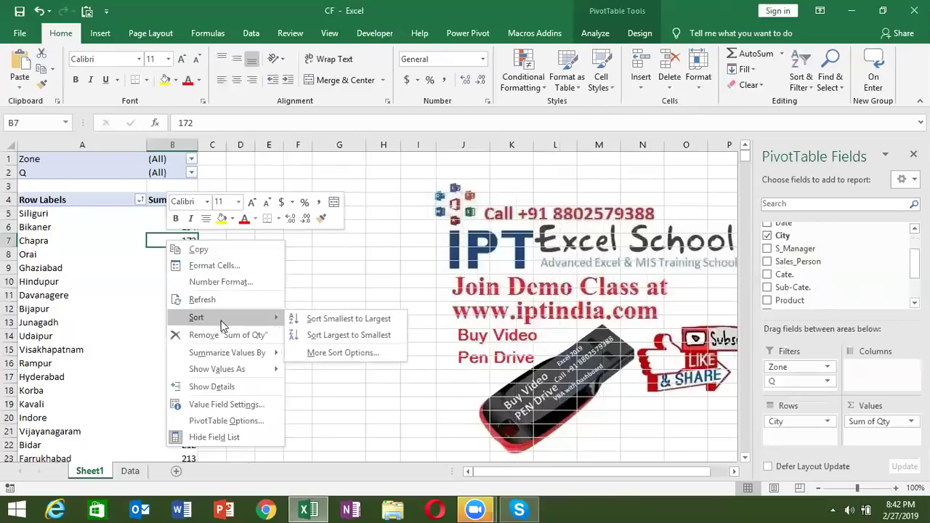
click(305, 318)
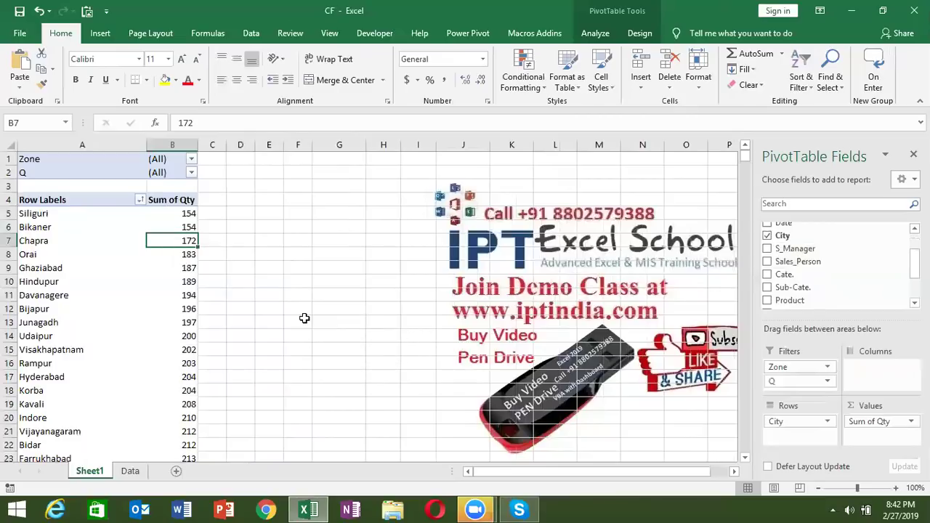
click(191, 214)
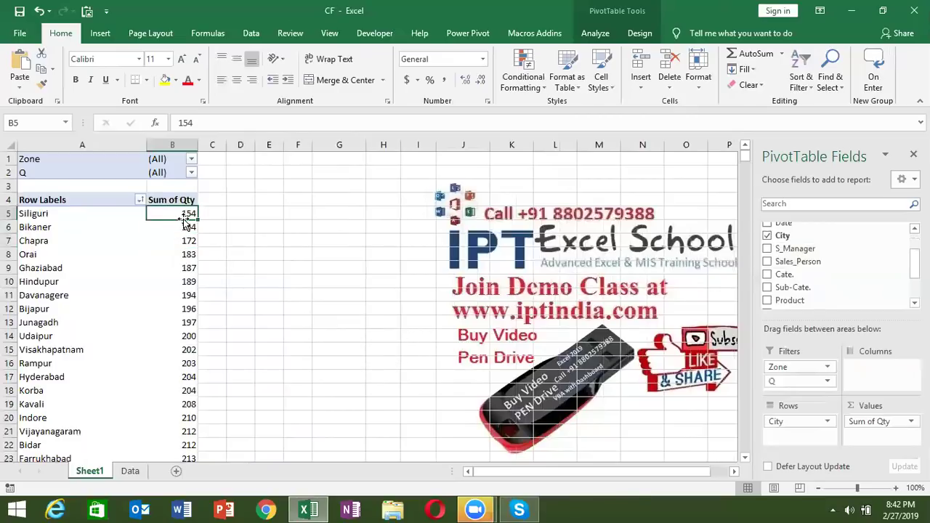
double_click(183, 220)
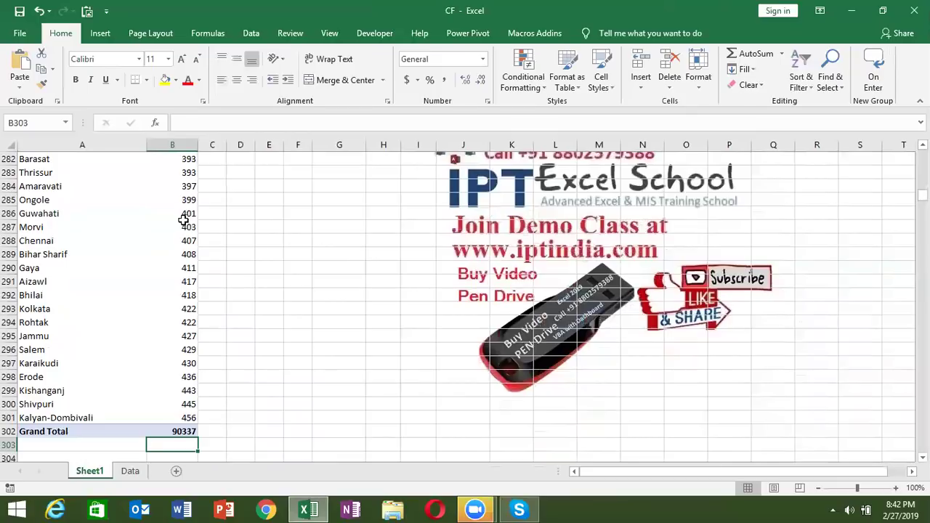
Number the column C cells beside the last five pivot cities 1 to 5.
key(Up)
key(Up)
key(Right)
text(1)
key(Up)
text(2)
key(Up)
text(3)
key(Up)
text(4)
key(Up)
text(5)
key(Up)
key(Down)
key(Down)
key(Down)
key(Down)
key(Down)
Enter trial numbers 1–3 beside Siliguri, Bikaner and Chapra, then clear them.
key(Down)
key(Up)
key(Left)
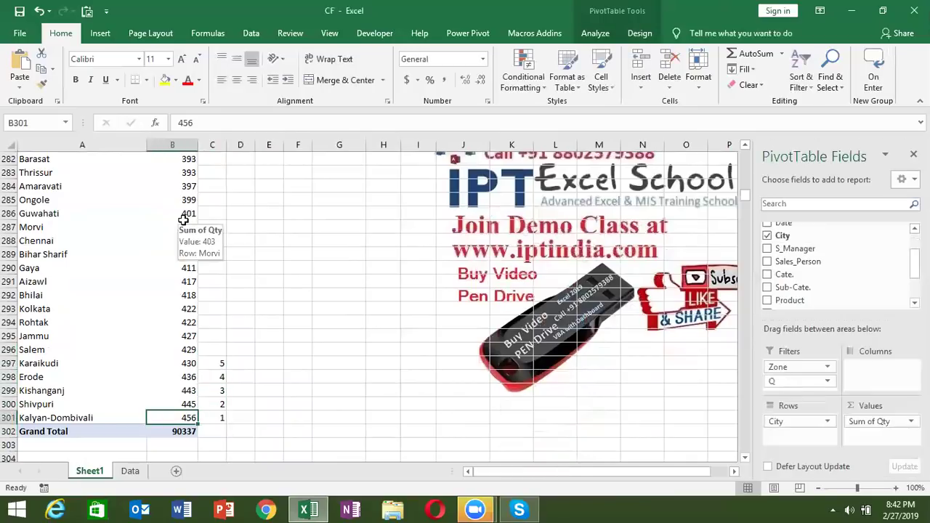
key(ctrl+Up)
key(Right)
key(Down)
text(1)
key(Return)
text(2)
key(Return)
text(3)
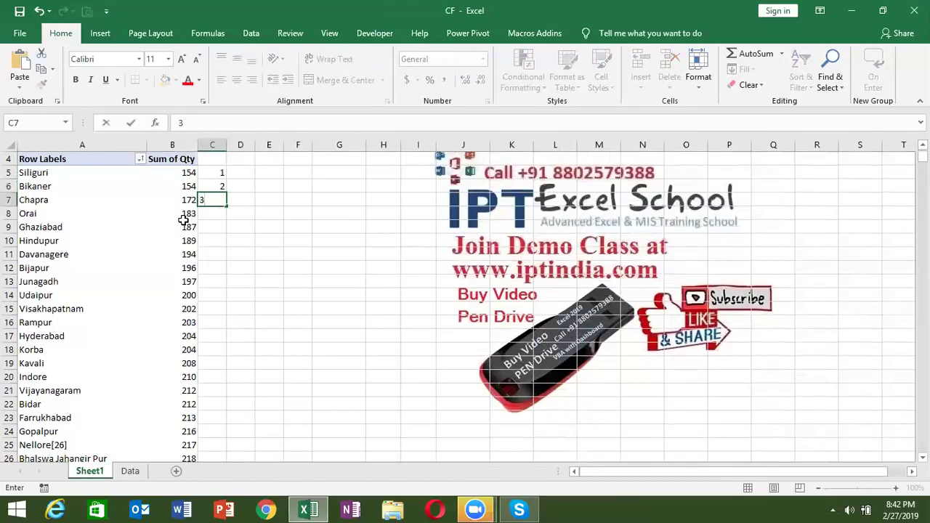
key(Return)
key(Up)
key(Up)
key(Up)
key(Left)
key(Right)
key(shift+Down)
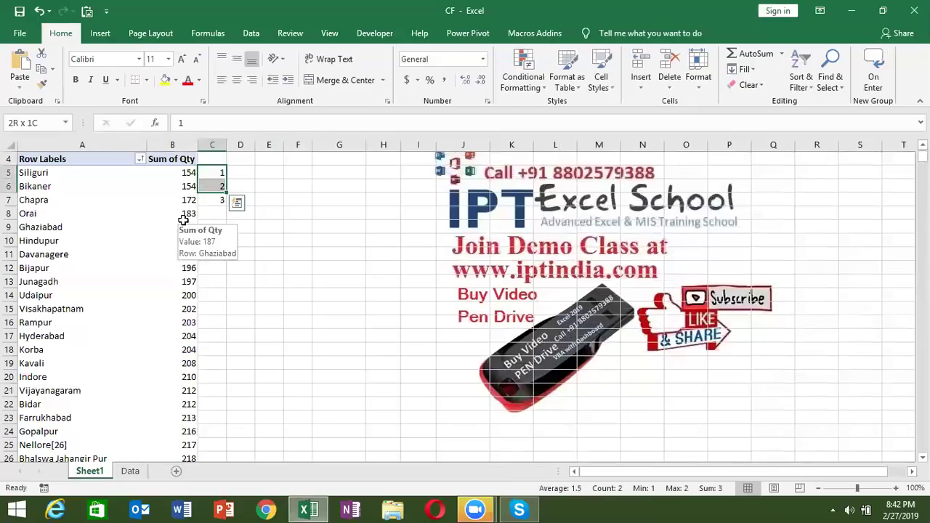
key(shift+Down)
key(Delete)
Move down to the Grand Total and select the trial numbers 5 to 1 beside the last cities.
key(Left)
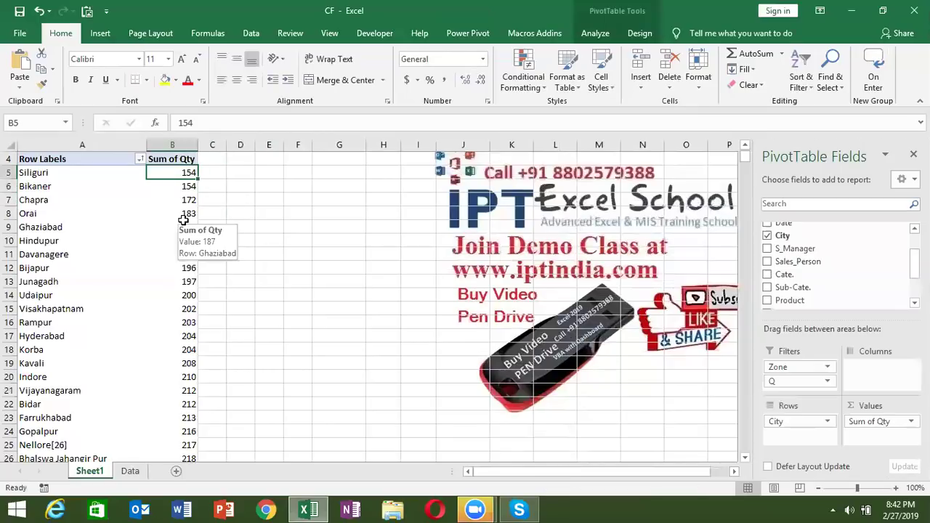
key(Left)
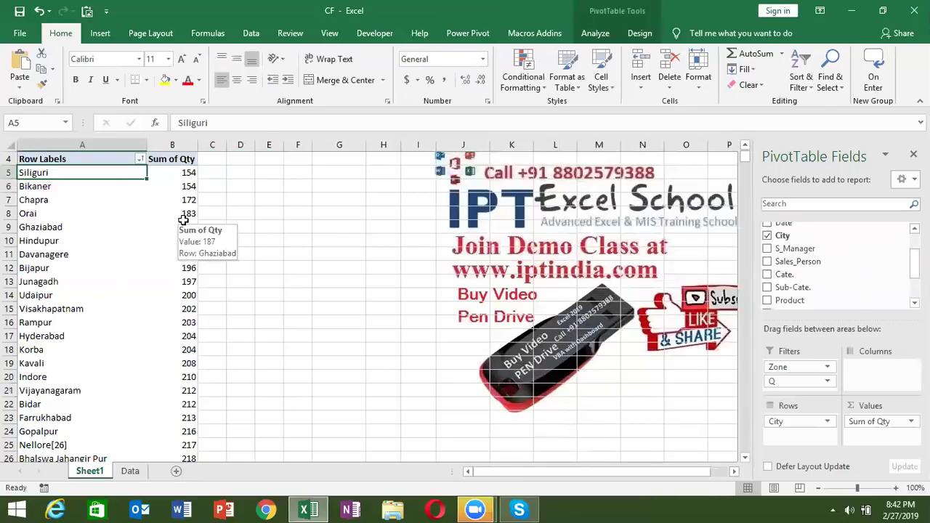
key(Down)
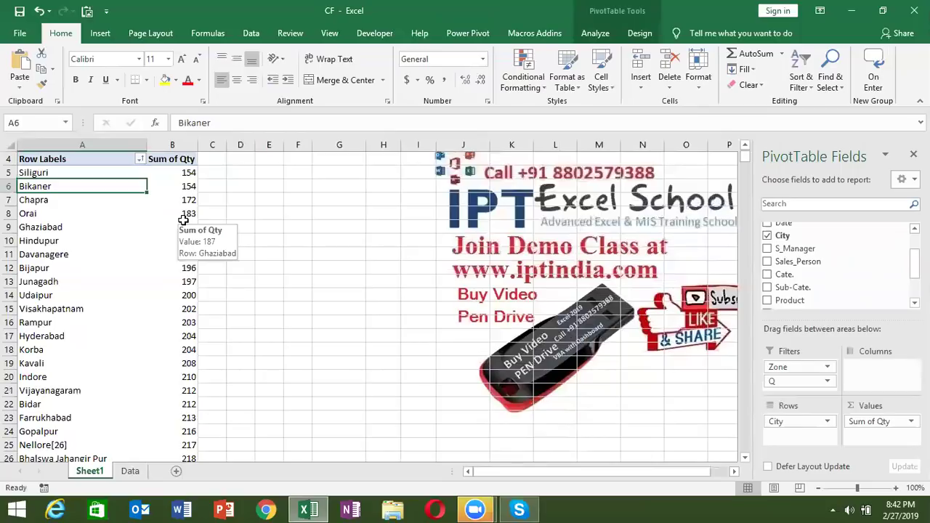
key(Right)
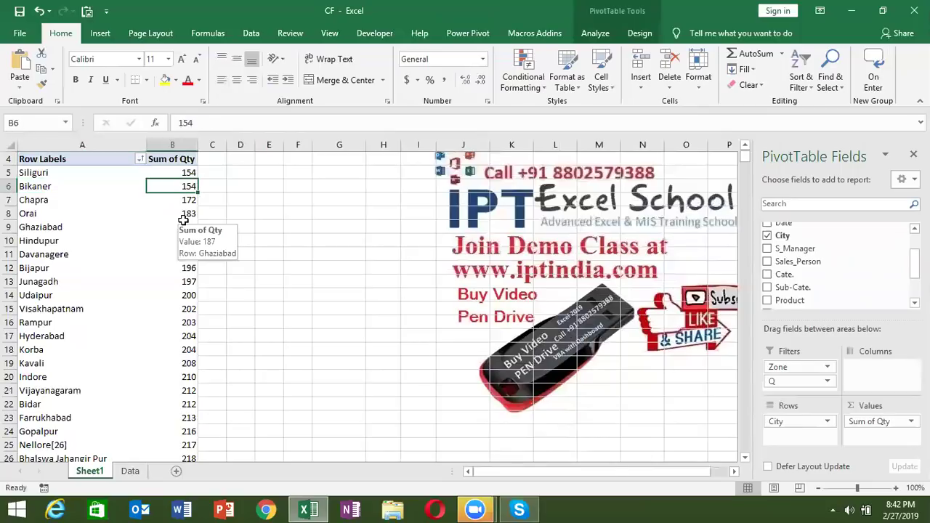
key(ctrl+Down)
key(Right)
key(Up)
key(shift+Up)
key(shift+Up)
key(shift+Up)
key(shift+Up)
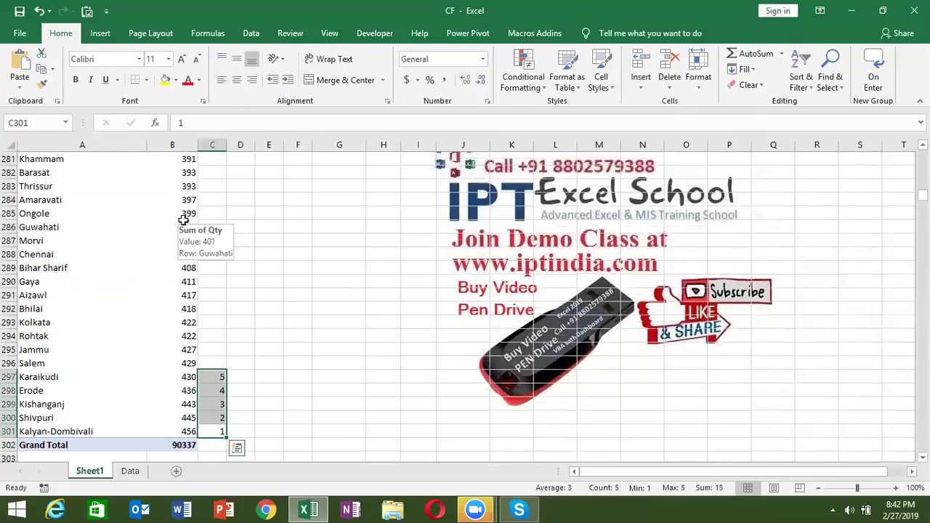
key(ctrl+Up)
key(ctrl+Up)
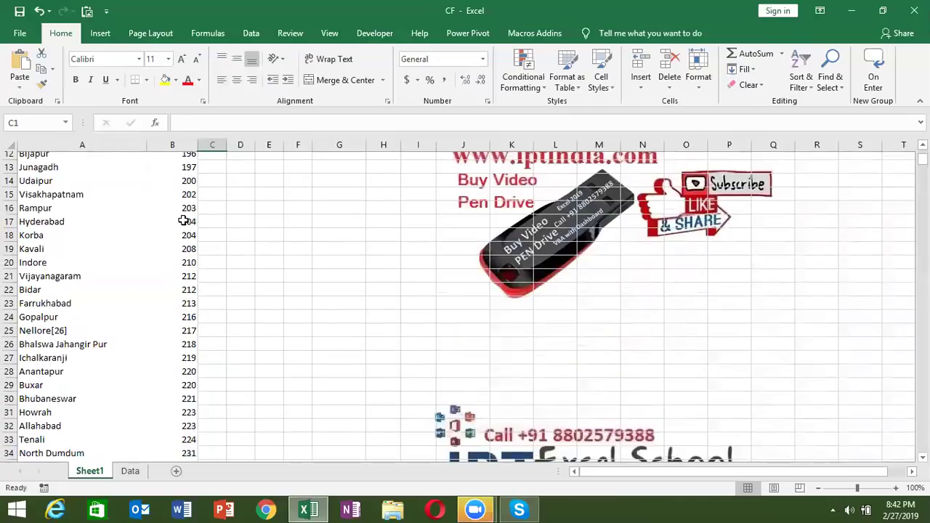
key(Down)
key(Down)
key(Down)
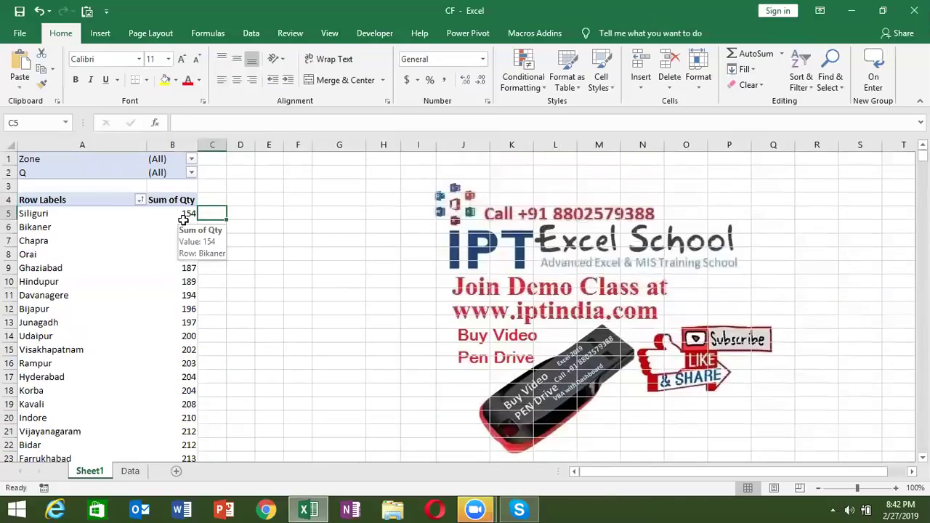
Try 1 and 2 beside Siliguri and Bikaner, clear them, and type =ROW() in C5.
text(1)
key(Return)
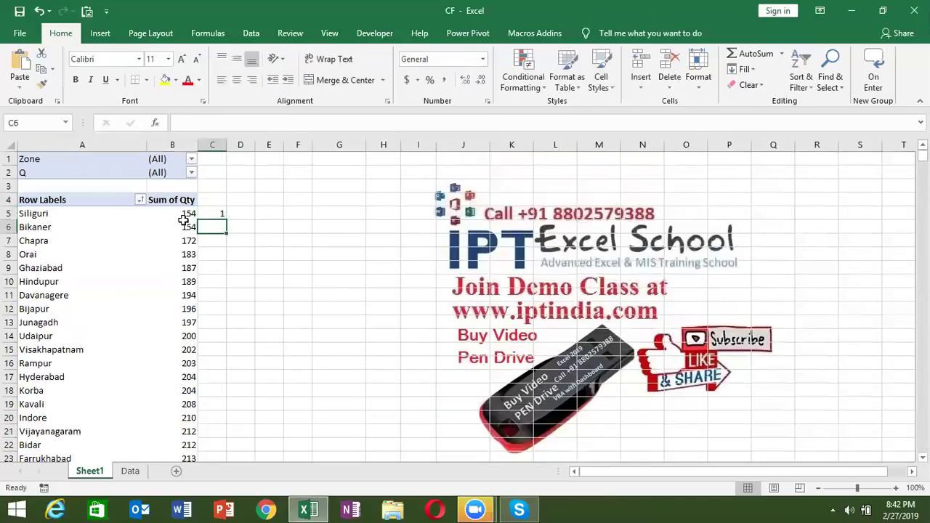
text(2)
key(Return)
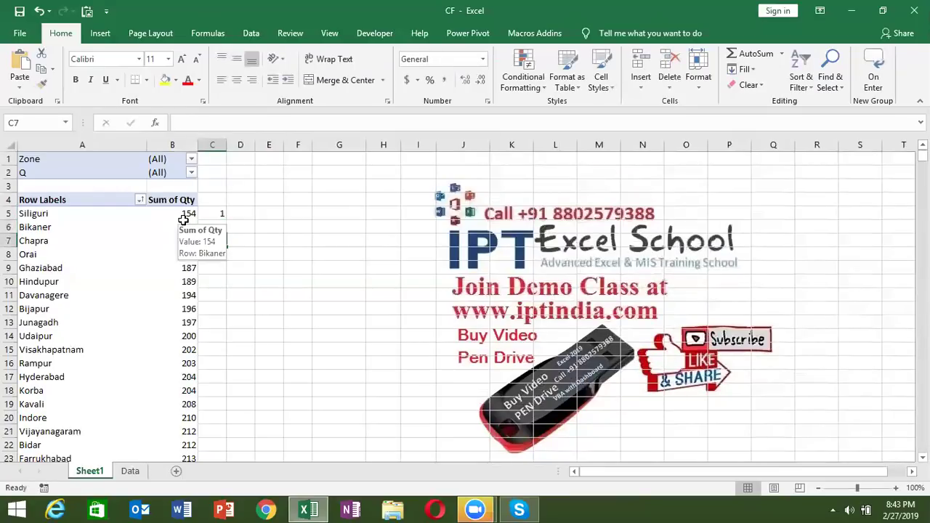
key(Up)
key(Up)
key(shift+Down)
key(Delete)
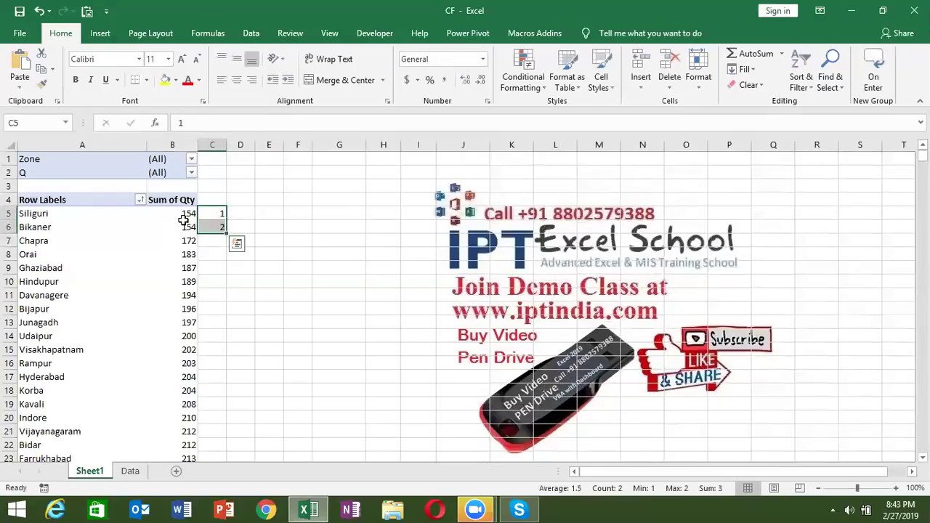
key(shift+Up)
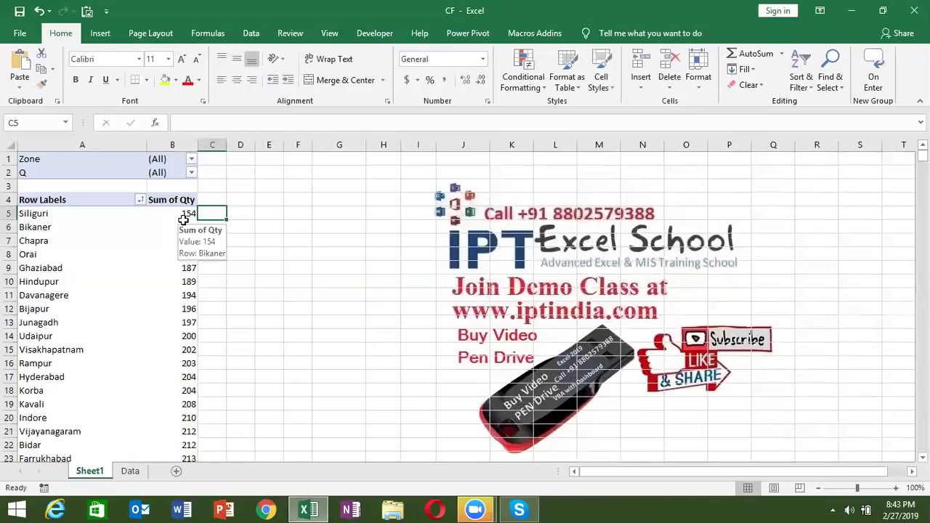
text(=RO)
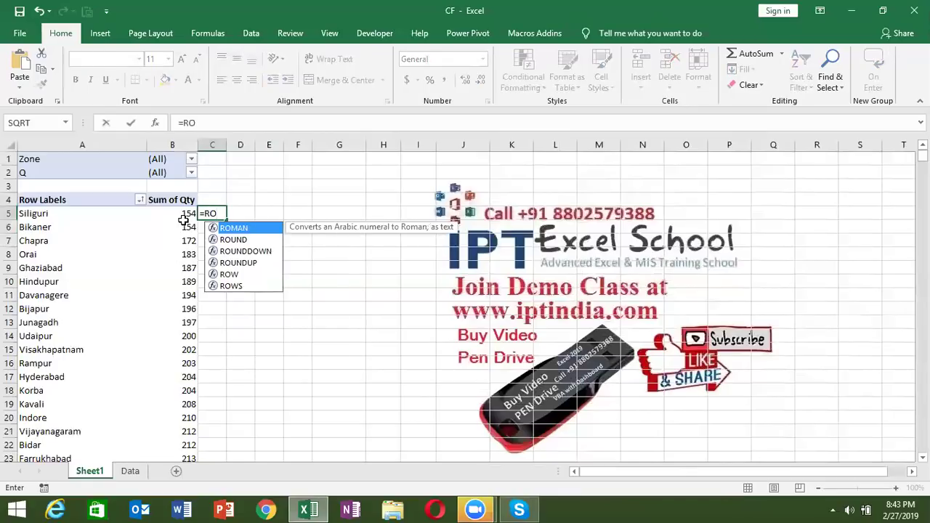
text(W())
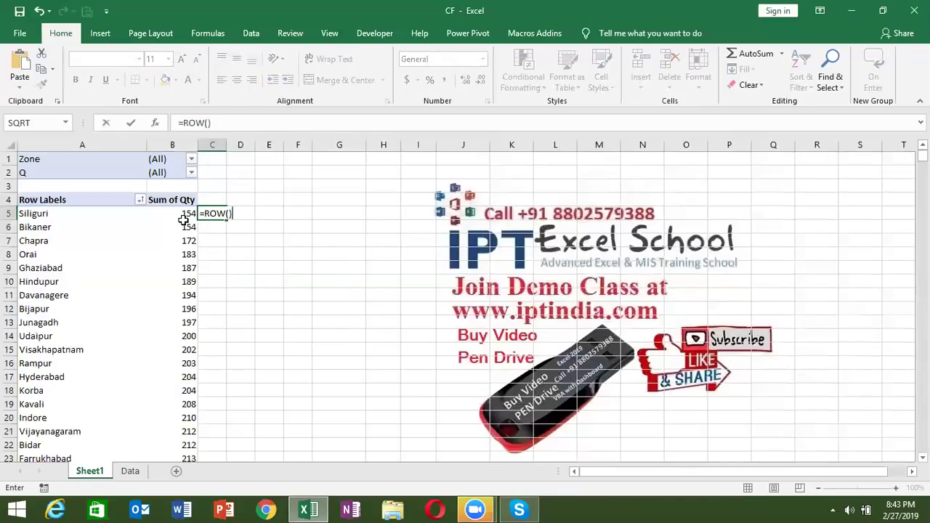
Change C5 to =ROW()-4 and fill it down, numbering the cities 1 to 298.
key(ctrl+Return)
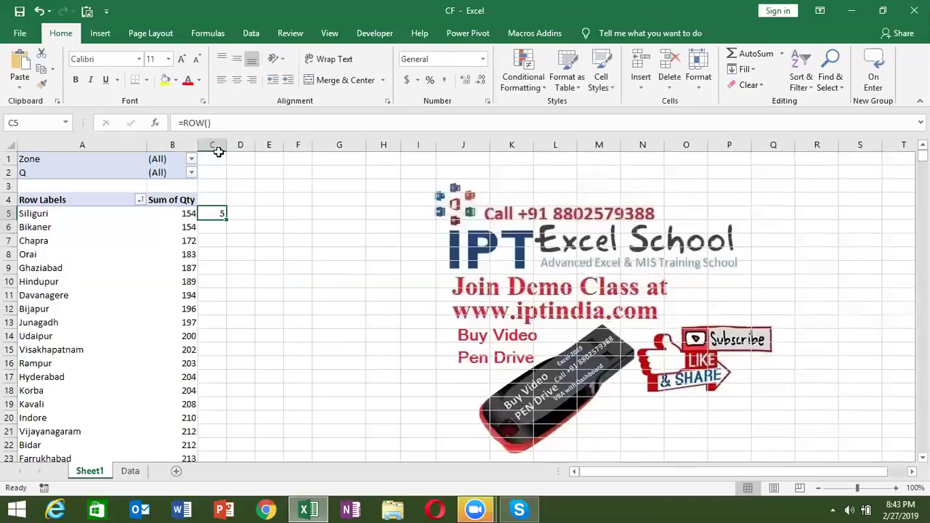
click(219, 123)
text(-4)
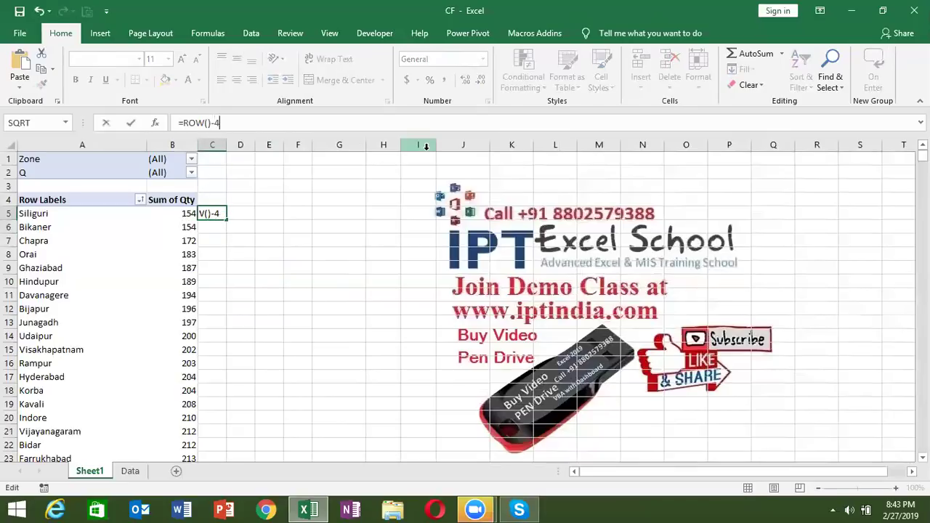
key(Return)
key(Up)
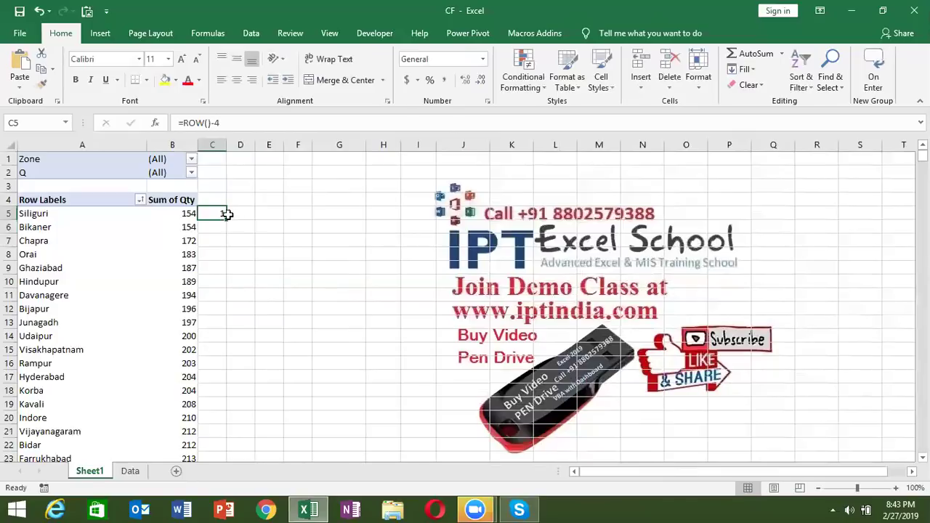
double_click(225, 216)
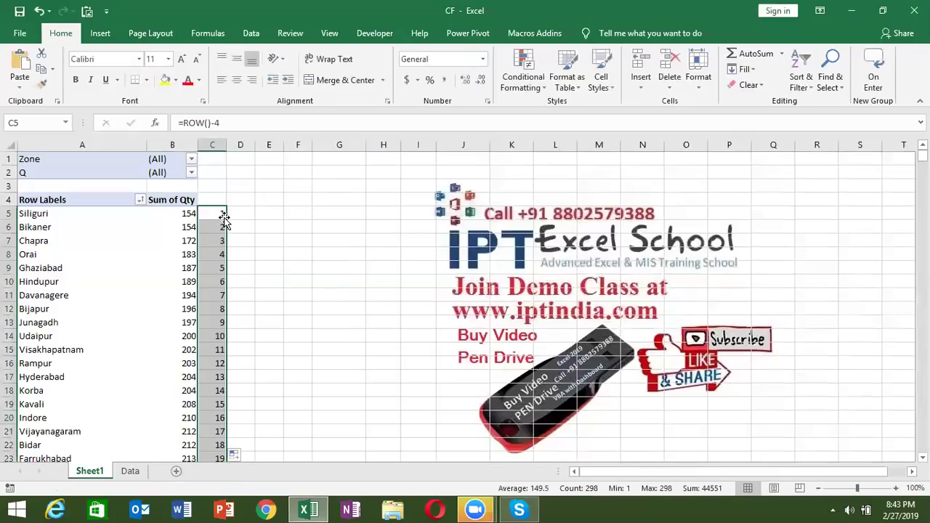
click(223, 218)
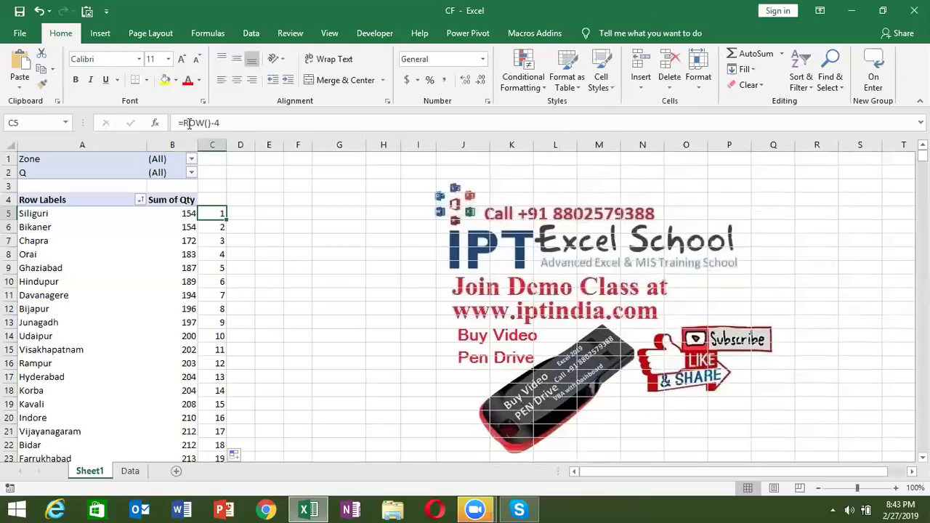
Try an ISODD edit of the C5 formula, abandon it, and check the helper values.
click(237, 124)
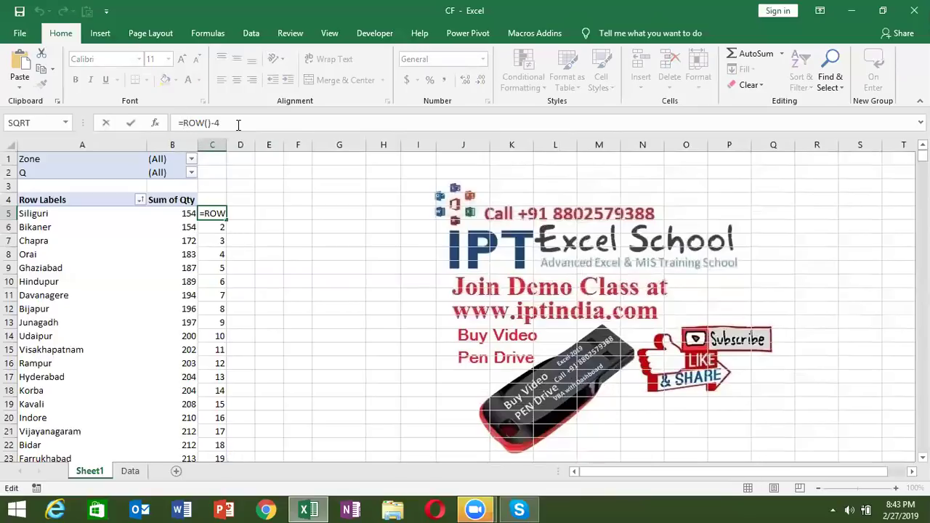
text(ISODD()
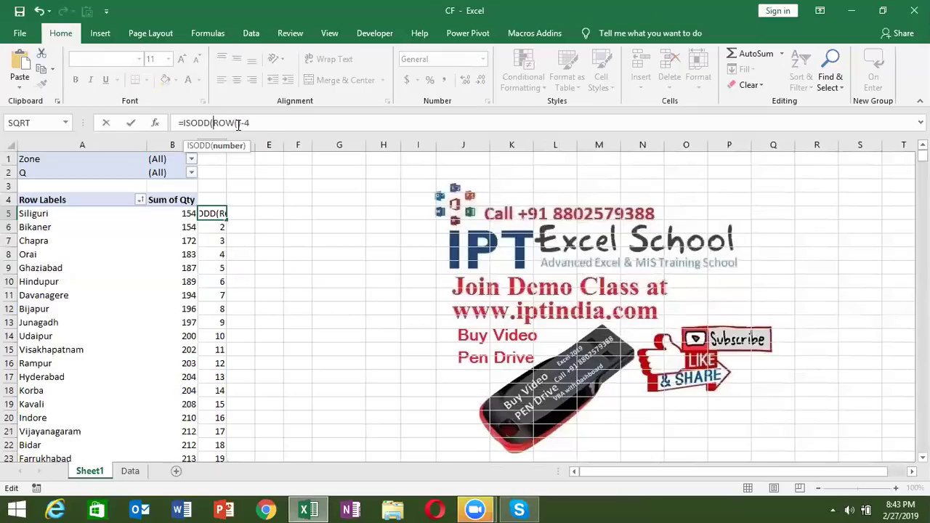
key(Escape)
key(Down)
key(Down)
key(Down)
key(Up)
key(Up)
key(Up)
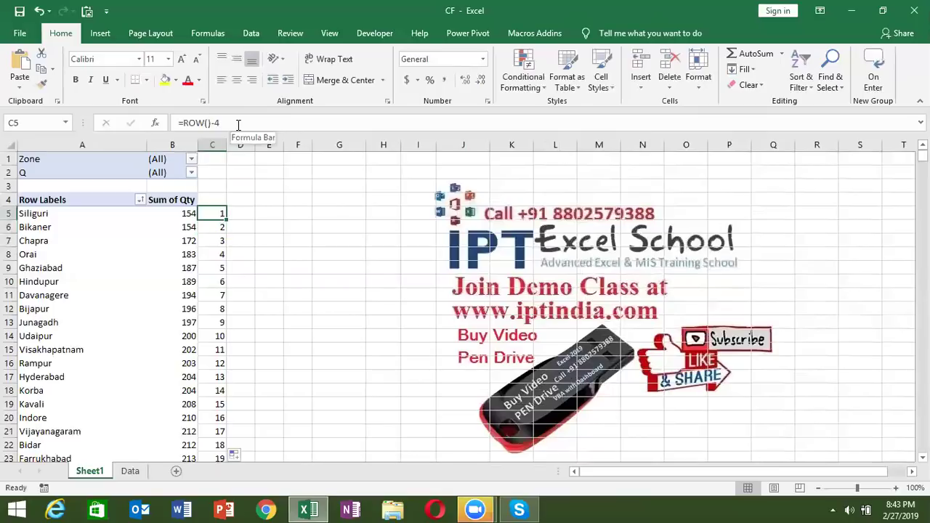
Change C5 to =ISEVEN(ROW()-4), accepting the correction, and fill it down column C.
click(182, 124)
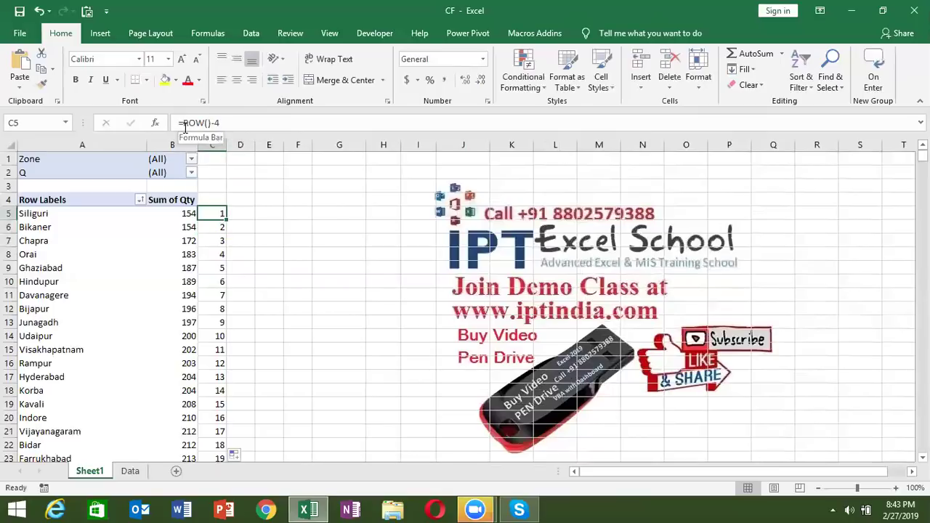
text(ISEV)
key(Tab)
key(Return)
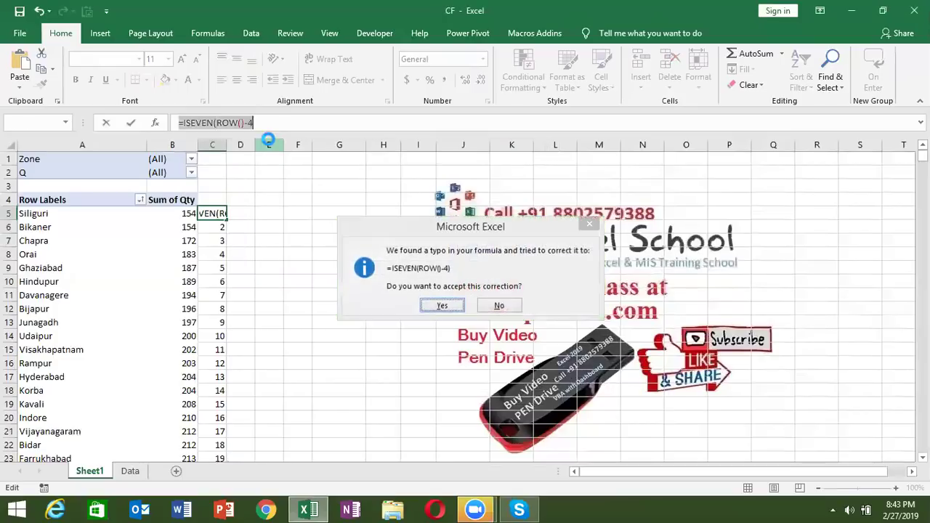
key(Return)
key(Up)
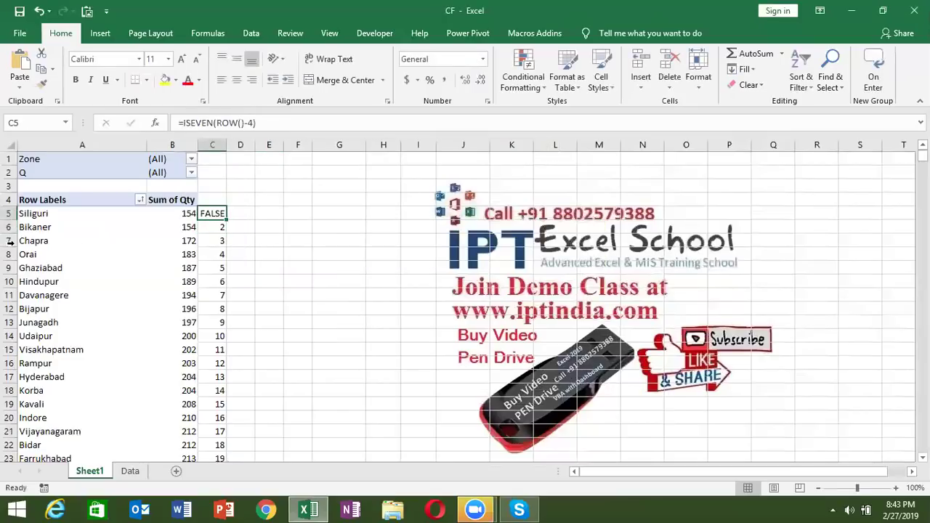
double_click(226, 222)
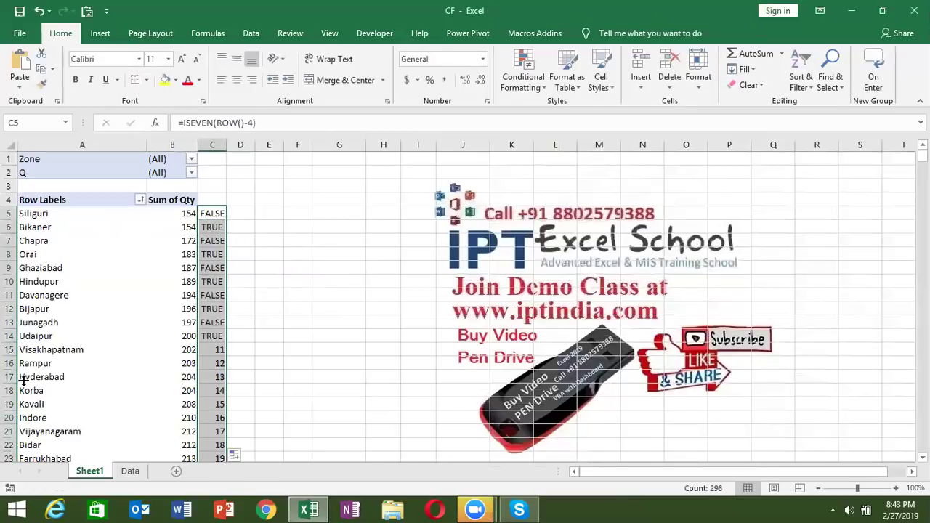
click(215, 219)
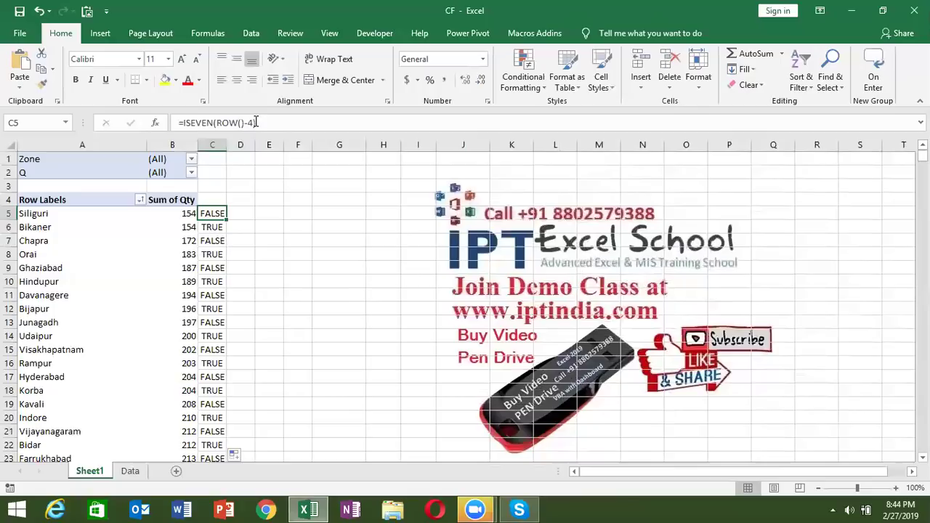
drag(255, 122, 179, 127)
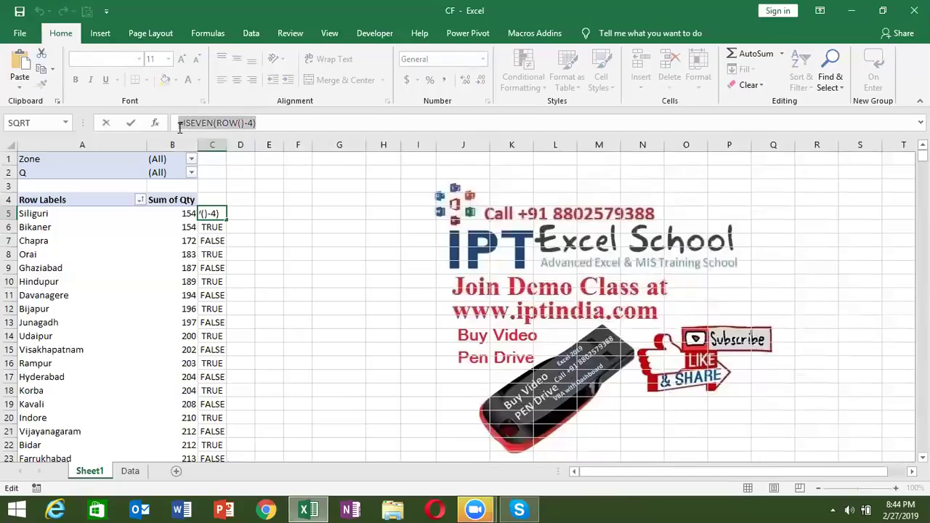
key(Escape)
key(Left)
key(Left)
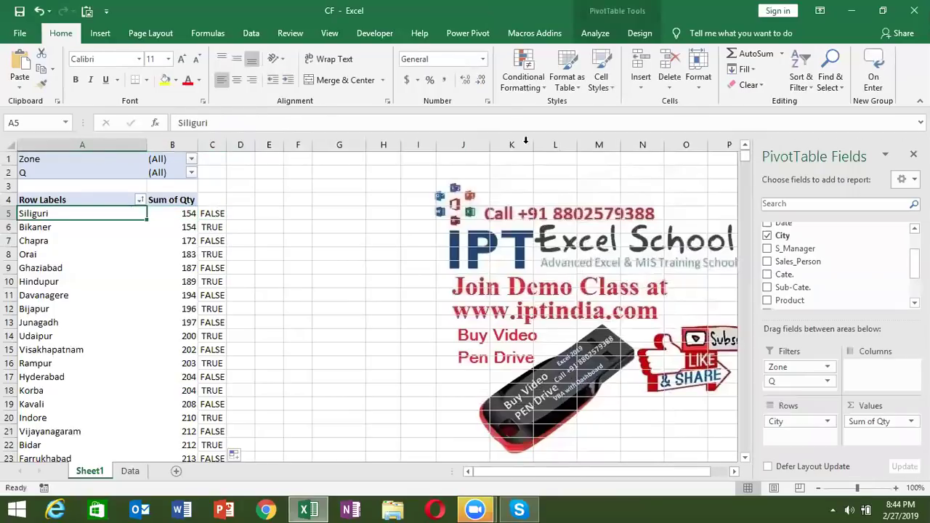
Give the first city cell a formula rule =ISEVEN(ROW()-4) with a gold fill.
click(568, 77)
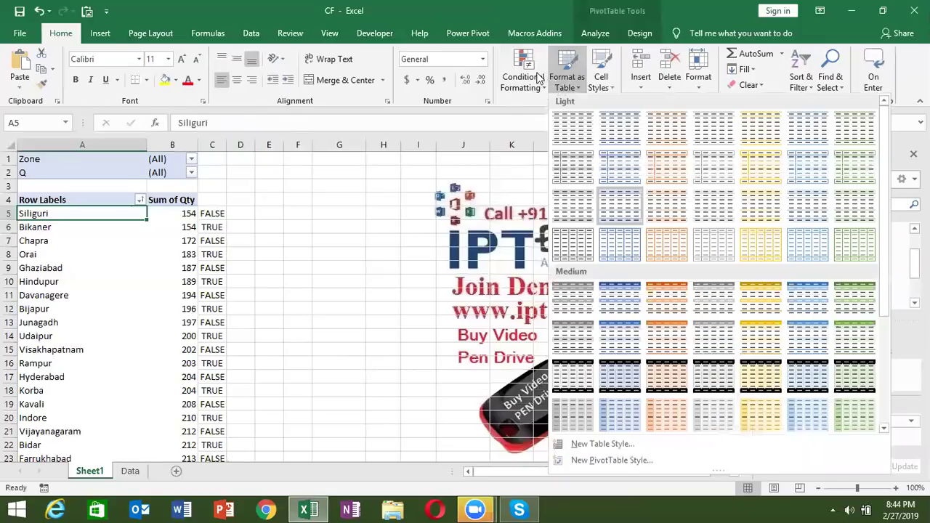
click(539, 77)
click(598, 256)
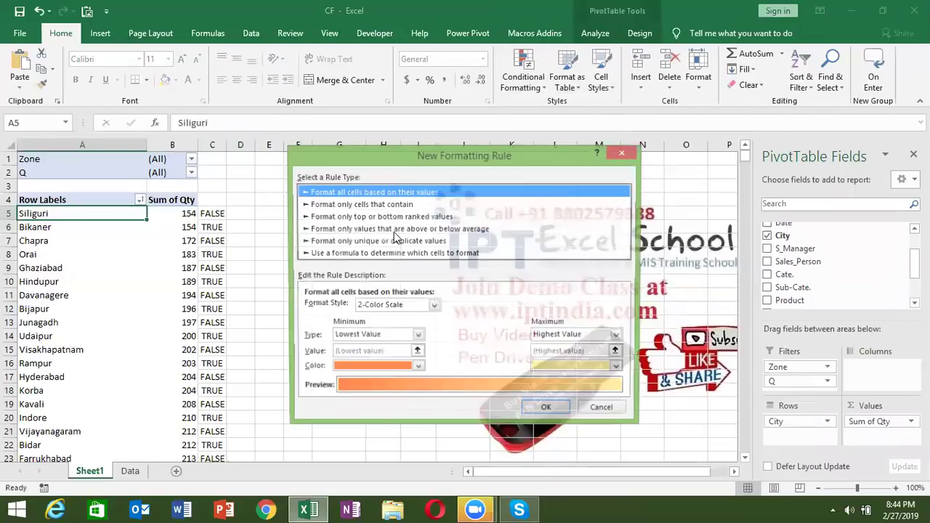
click(374, 253)
click(352, 311)
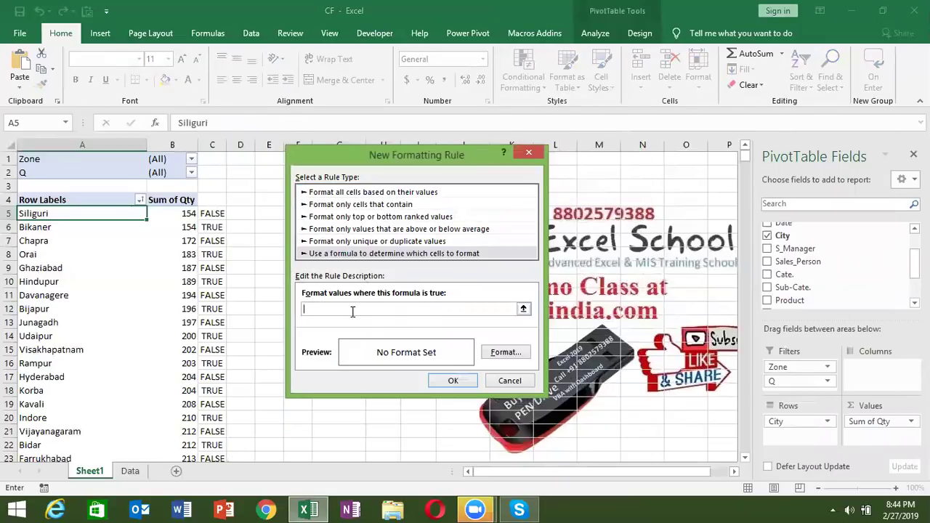
text(=ISEVEN(ROW()-4))
click(506, 353)
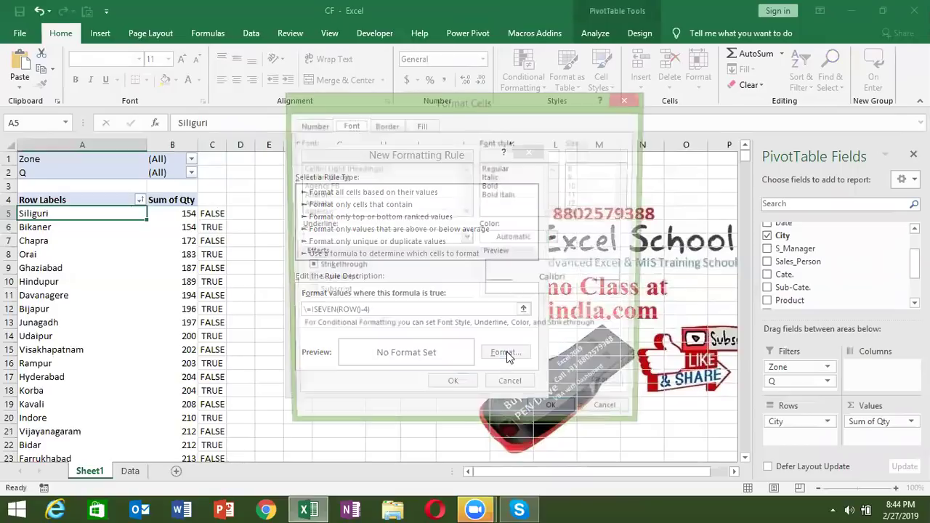
click(425, 125)
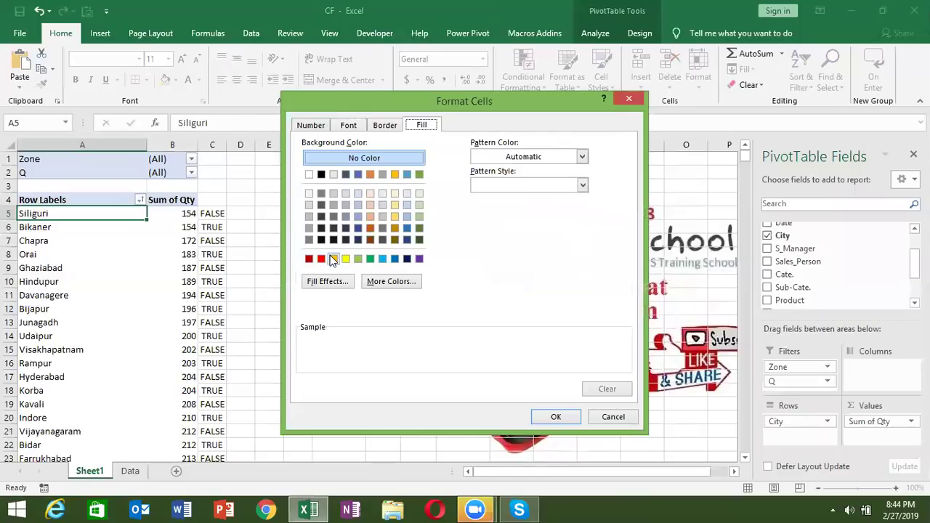
click(333, 259)
click(555, 416)
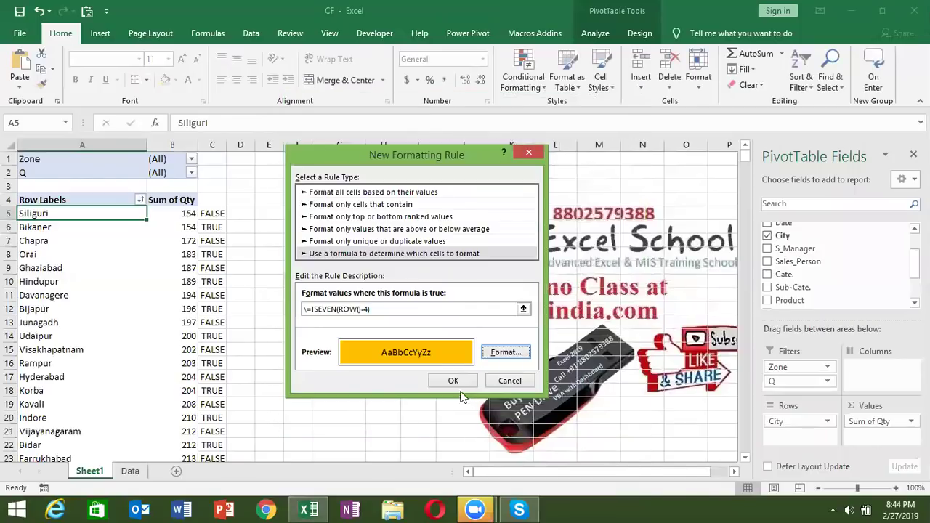
click(454, 382)
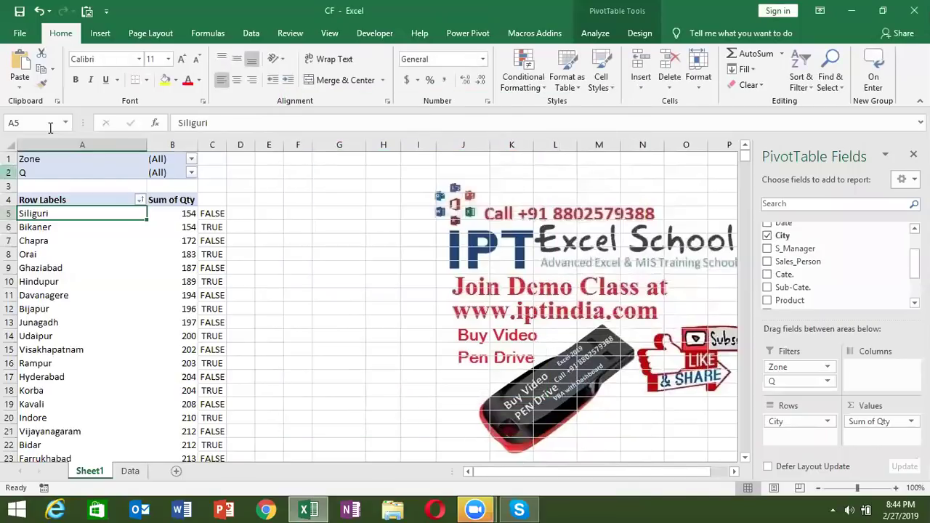
Copy the first city's formatting down the city labels in column A with Format Painter.
click(41, 87)
drag(42, 200, 54, 430)
scroll(51, 421, up, 4)
scroll(108, 277, up, 2)
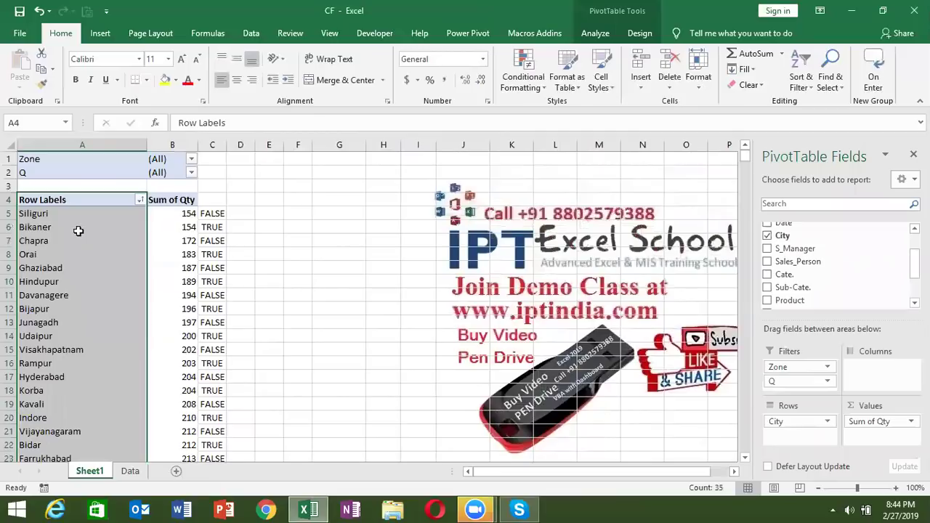
Check the ISEVEN helper values in column C, then return to Siliguri in A5.
click(68, 214)
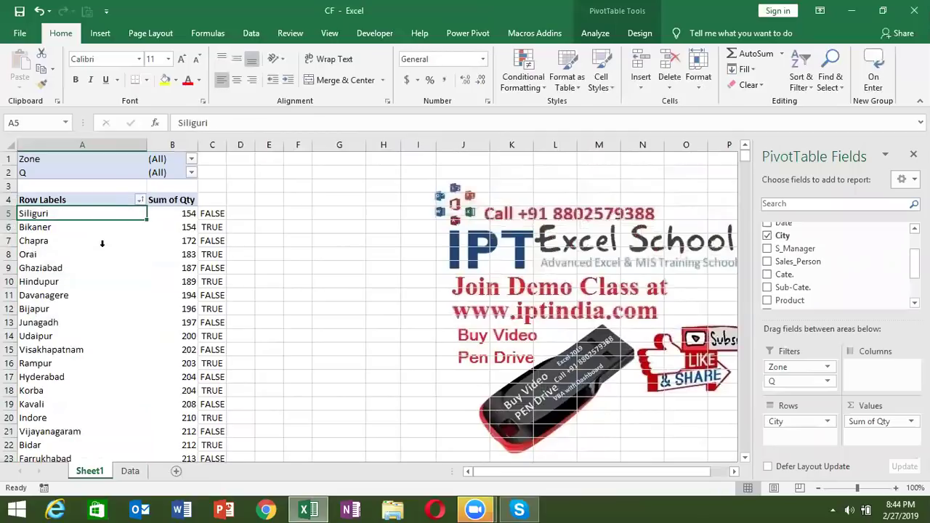
click(218, 213)
key(Down)
key(Down)
key(Down)
key(Up)
key(Up)
key(Down)
key(Down)
key(Down)
key(Down)
key(Up)
key(Up)
key(Up)
key(Up)
key(Up)
key(Left)
key(Left)
click(523, 79)
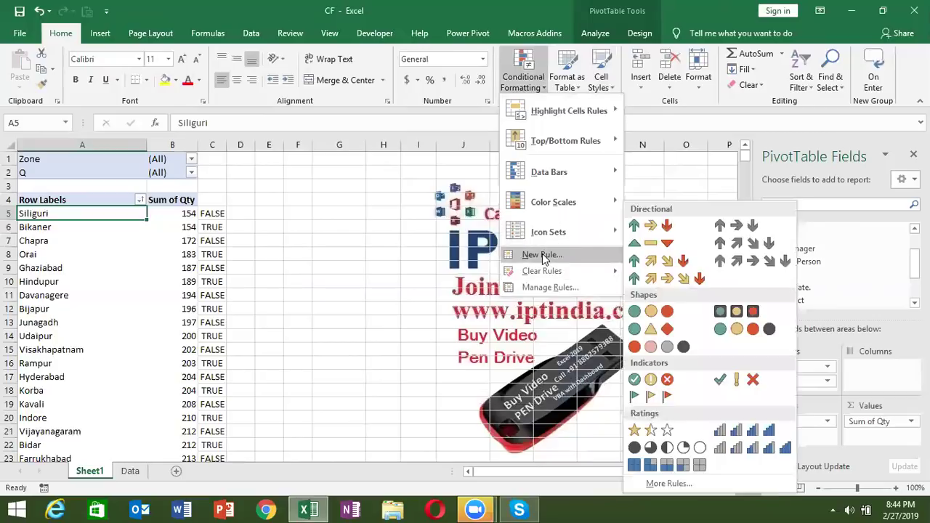
Start a formula rule, cancel it, and inspect the helper formula in C5.
click(542, 254)
click(344, 238)
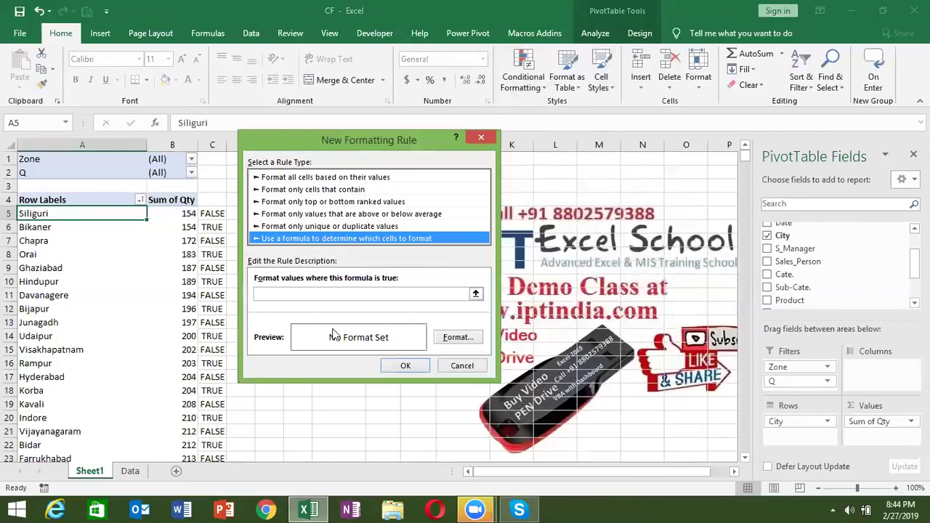
click(357, 294)
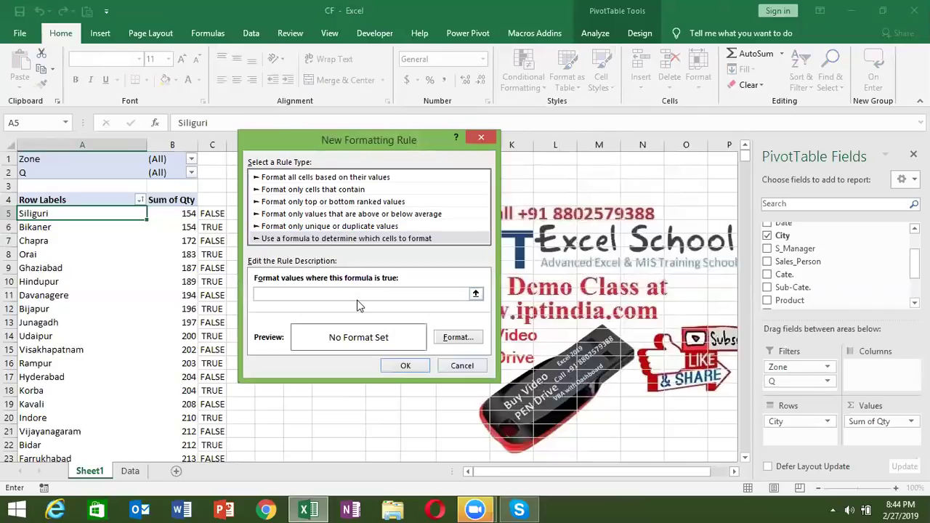
click(460, 365)
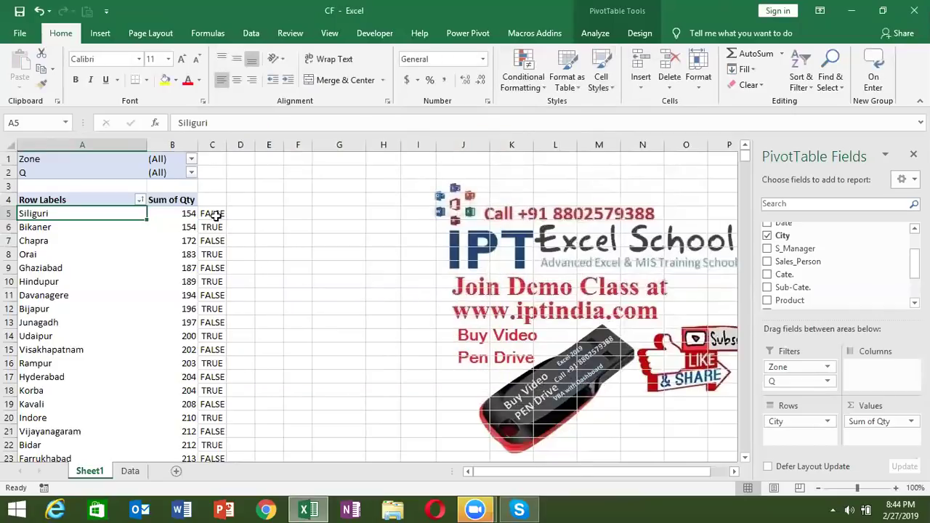
click(216, 214)
drag(181, 123, 262, 123)
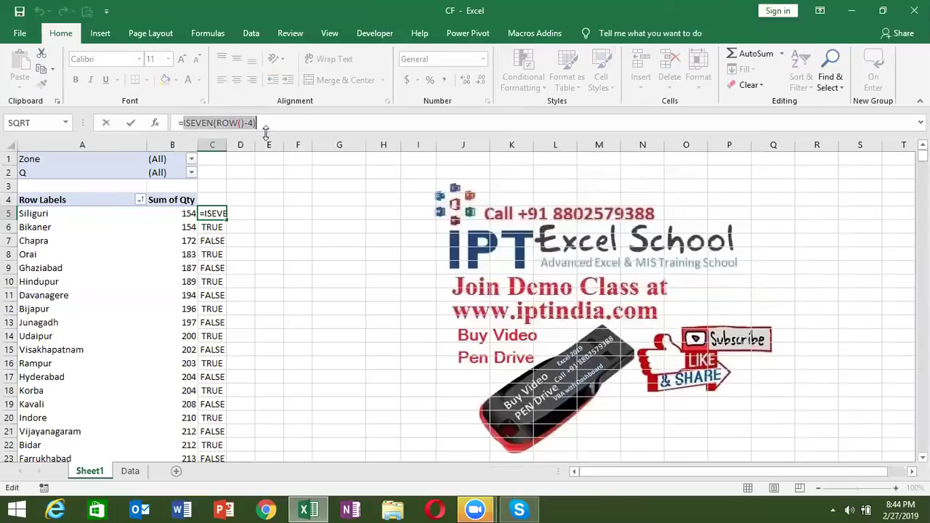
key(Escape)
Select Siliguri in A5 and enter the rule formula ISEVEN(ROW()-4).
click(119, 200)
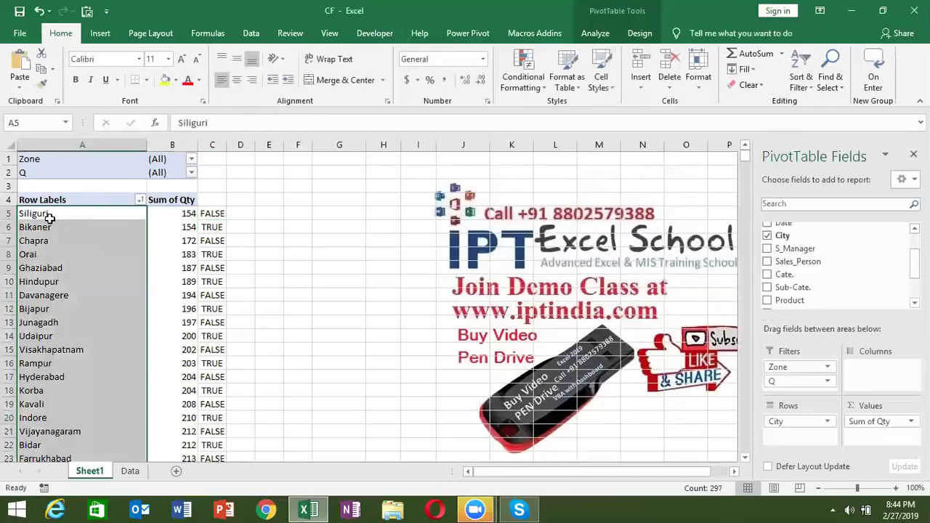
click(69, 218)
click(523, 76)
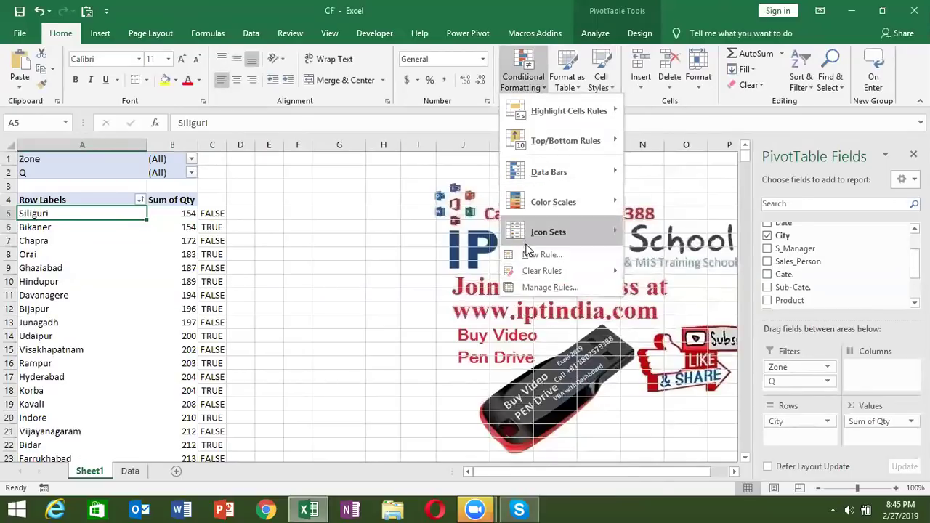
click(531, 253)
click(351, 224)
click(289, 278)
text(ISEVEN(ROW()-4))
Give the rule a gold fill, save it, and pick up A5's formatting.
click(398, 321)
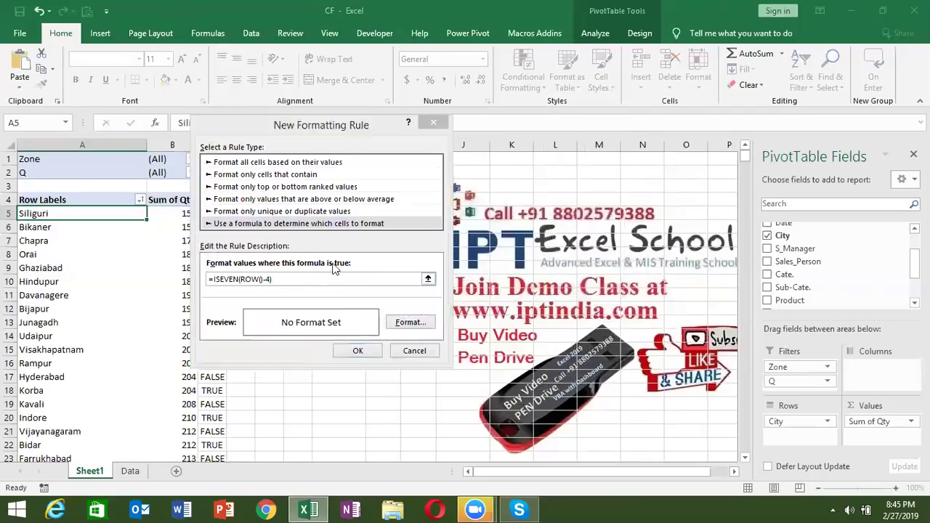
click(237, 229)
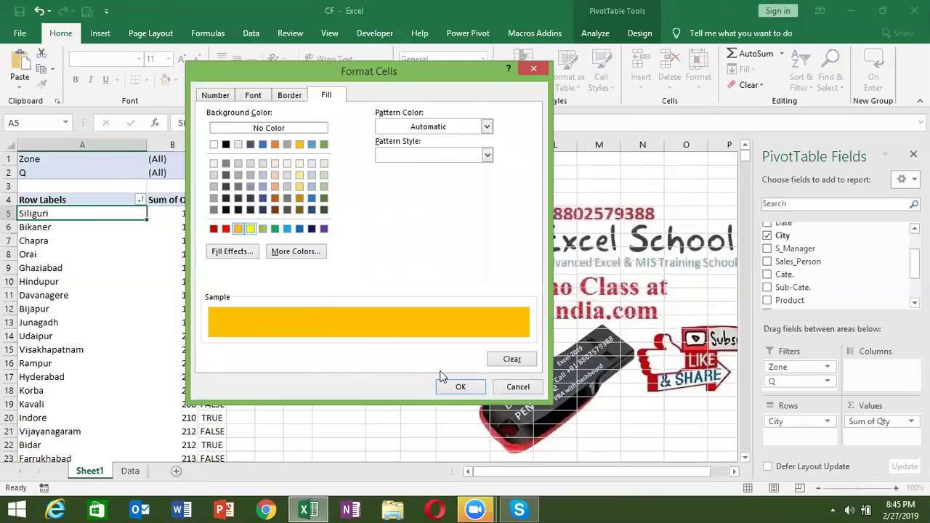
click(461, 386)
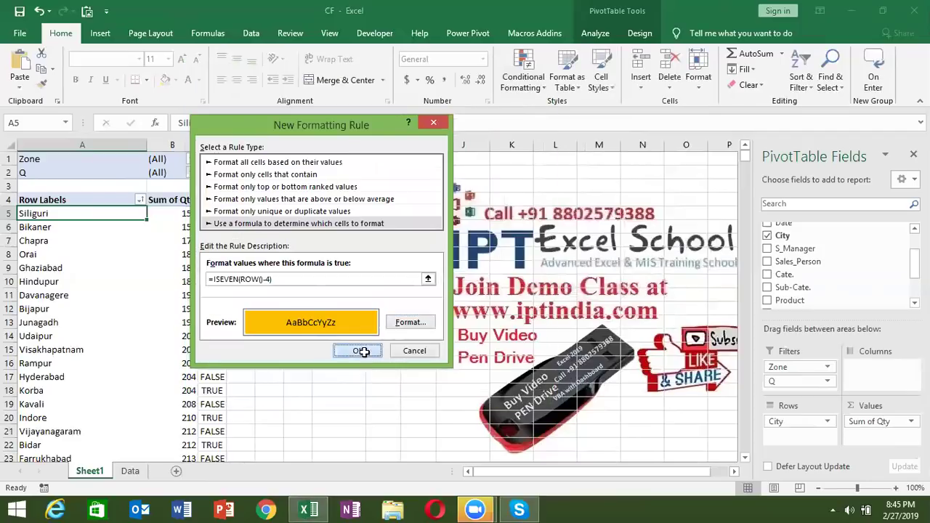
click(361, 350)
click(41, 84)
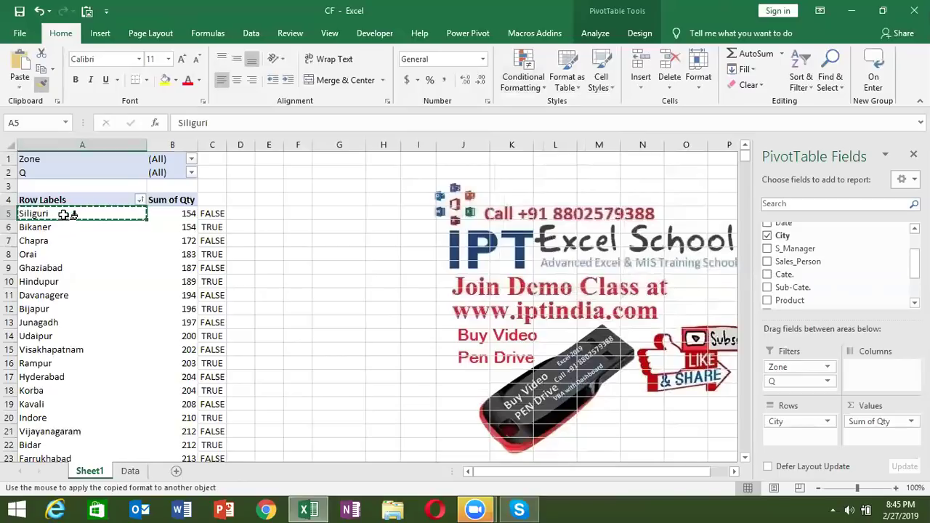
Paint A5's alternate-row rule down the city names in column A.
drag(65, 214, 55, 492)
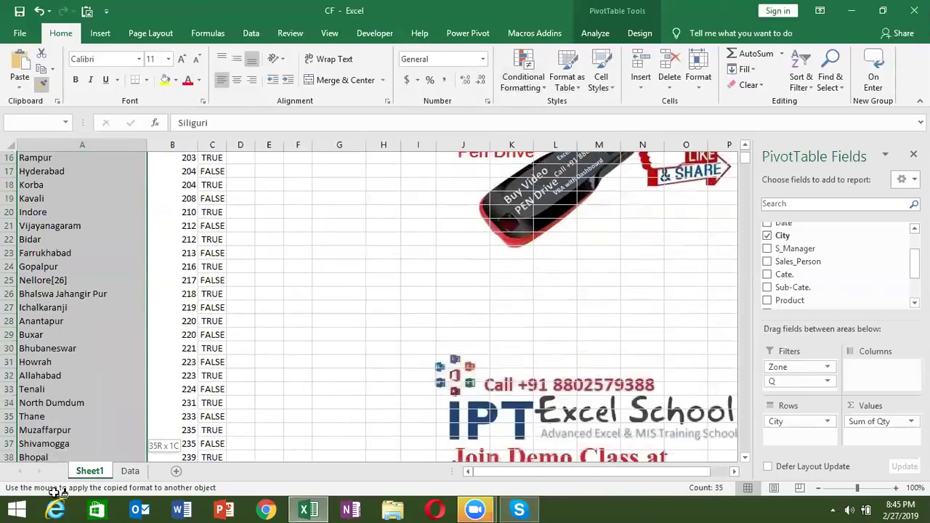
drag(54, 492, 115, 445)
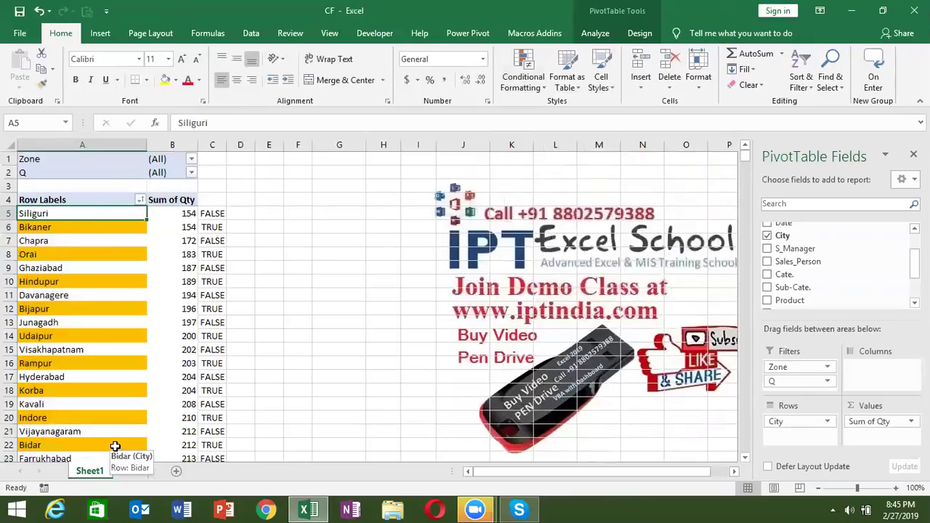
key(Right)
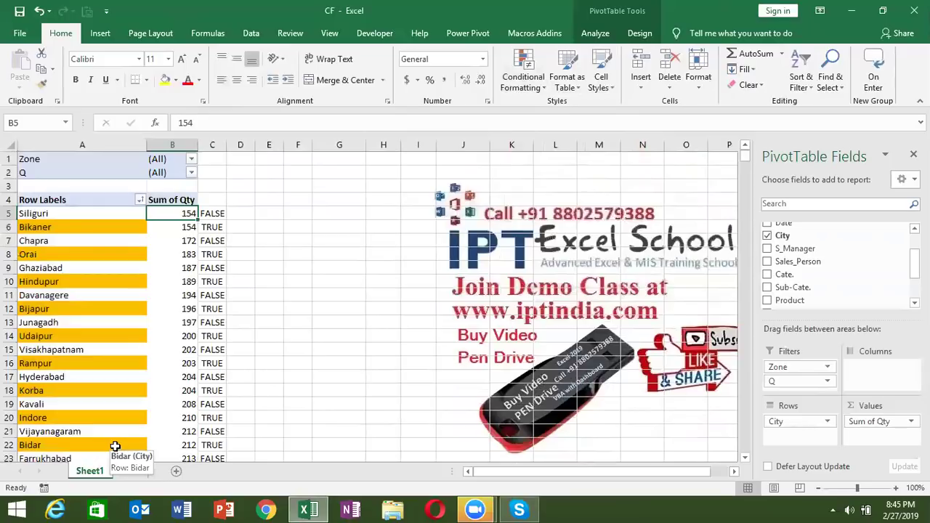
key(Down)
key(Down)
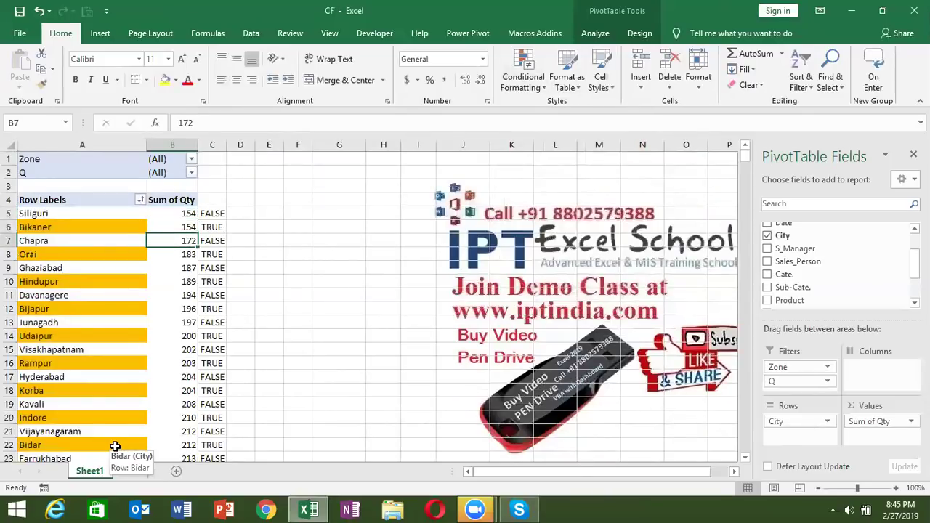
key(Right)
key(Right)
key(Left)
key(Left)
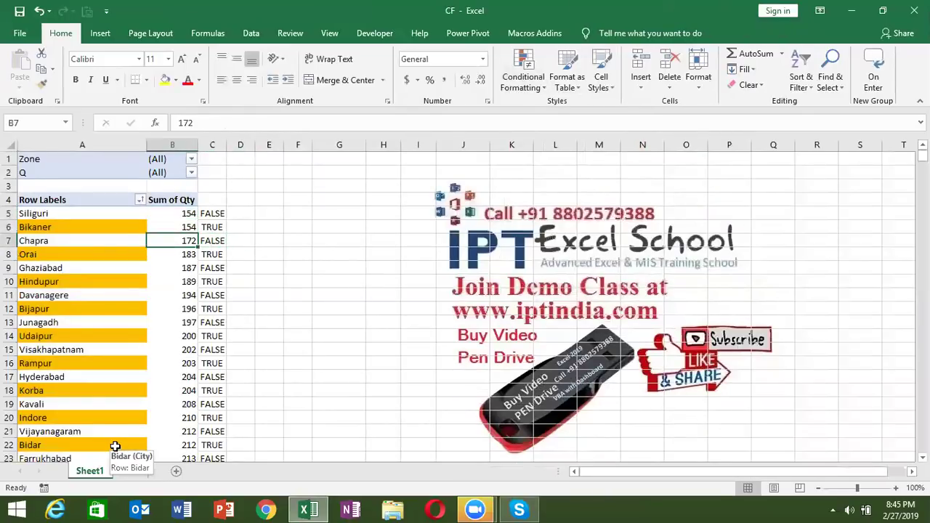
key(Left)
key(Up)
key(Up)
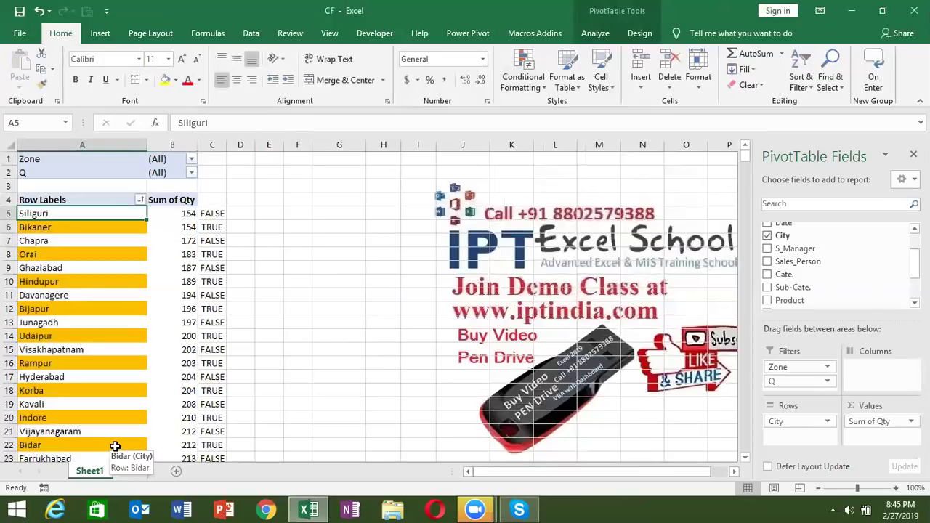
key(Down)
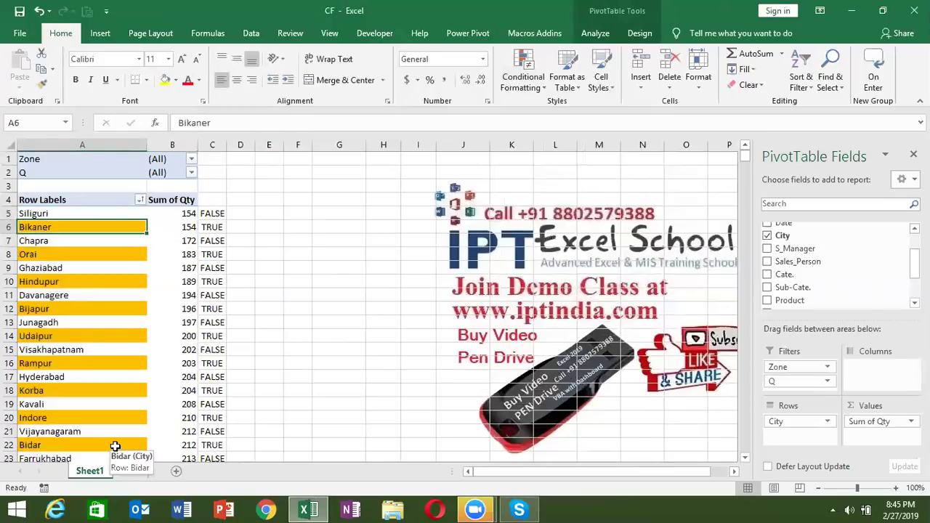
key(Down)
key(Down)
key(Down)
key(Down)
key(Down)
key(Down)
key(Down)
key(Up)
key(Up)
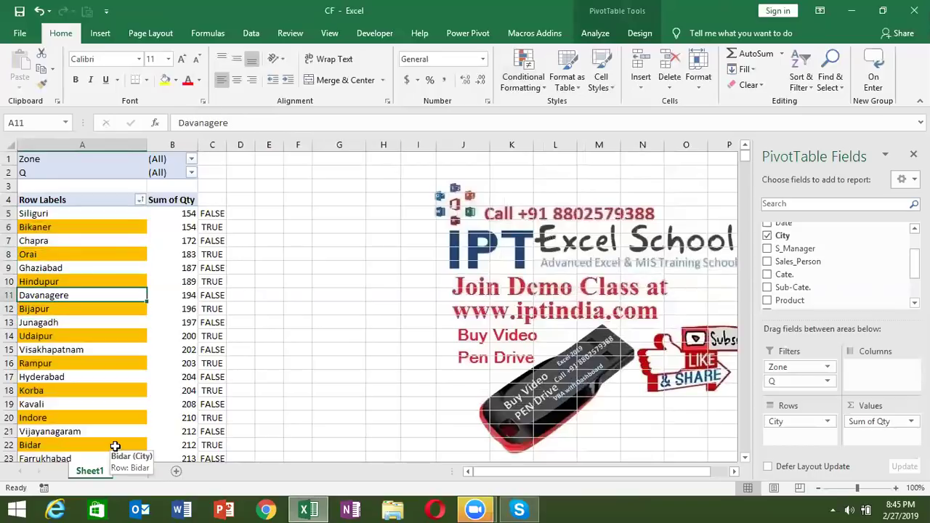
key(Up)
key(Up)
key(Up)
key(Up)
key(Up)
key(Right)
key(Right)
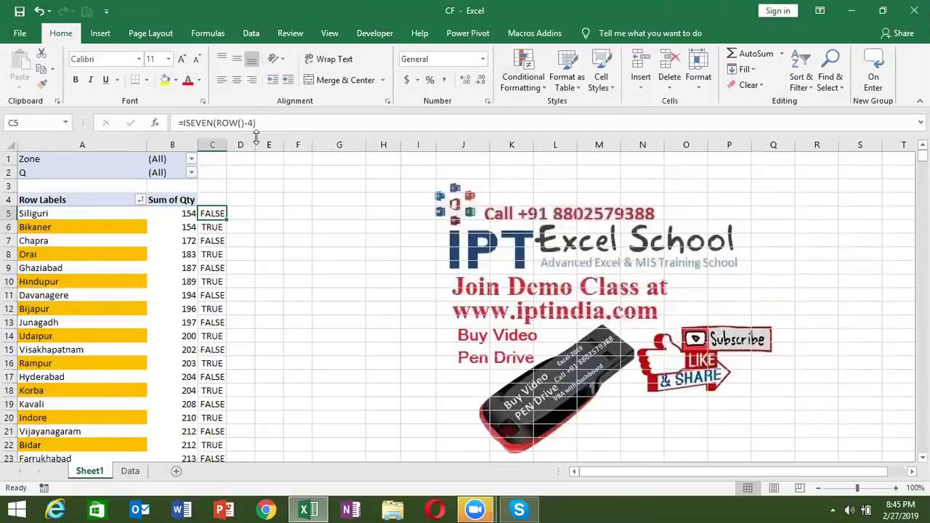
Change the C5 helper formula from ISEVEN to =ISODD(ROW()-4).
click(215, 122)
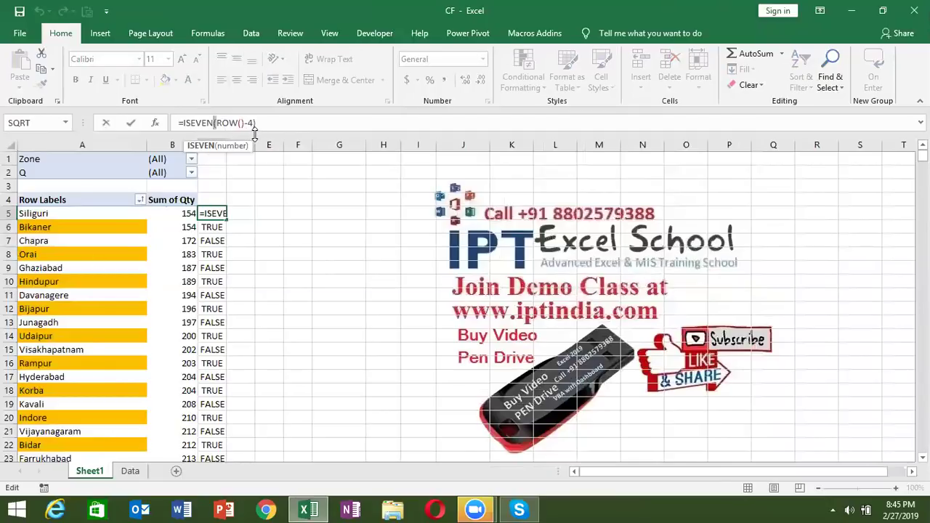
key(BackSpace)
key(BackSpace)
key(BackSpace)
text(IS)
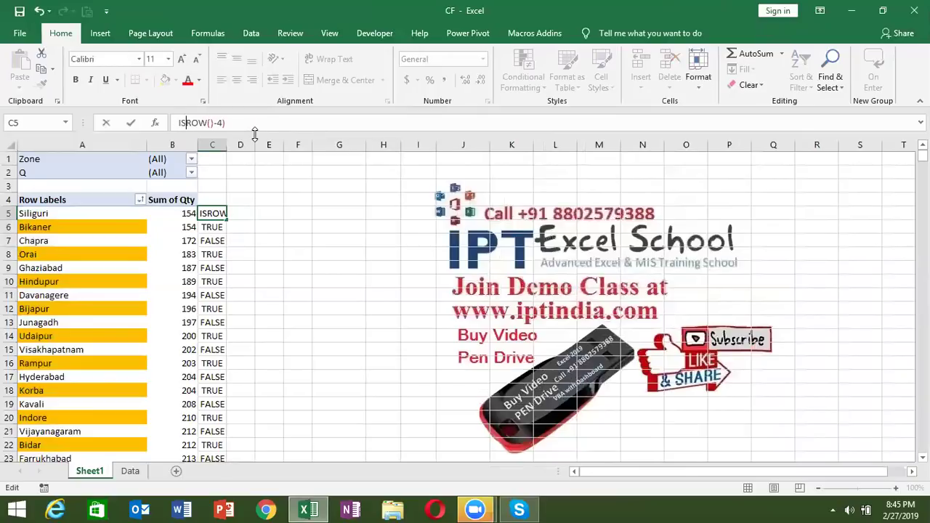
key(BackSpace)
key(BackSpace)
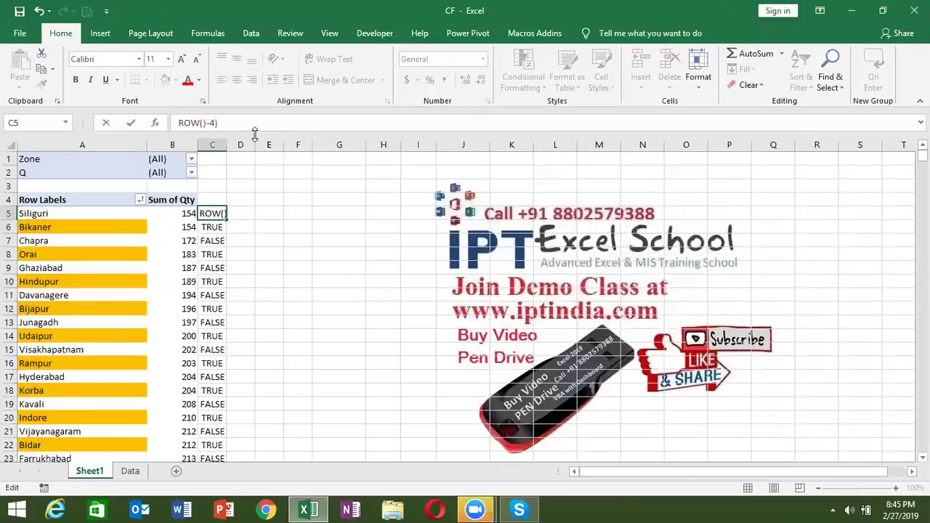
text(=IS)
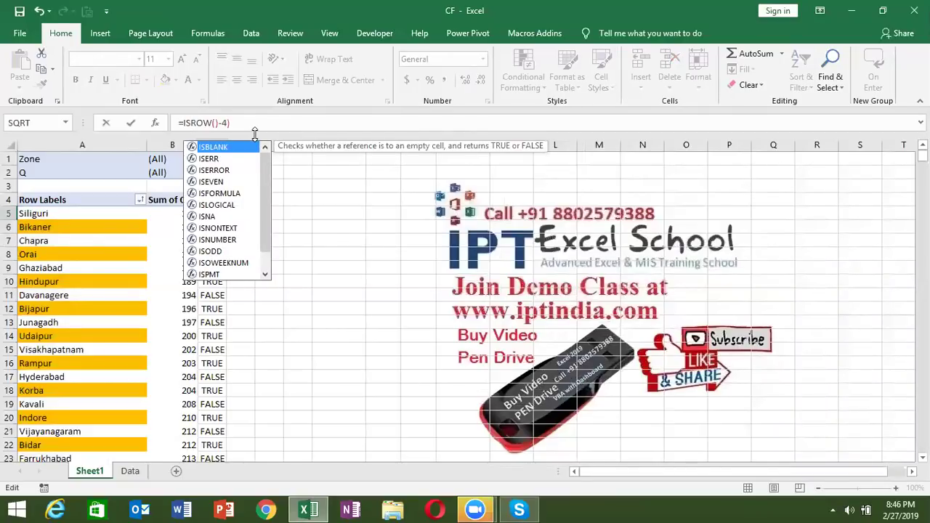
text(O)
key(Tab)
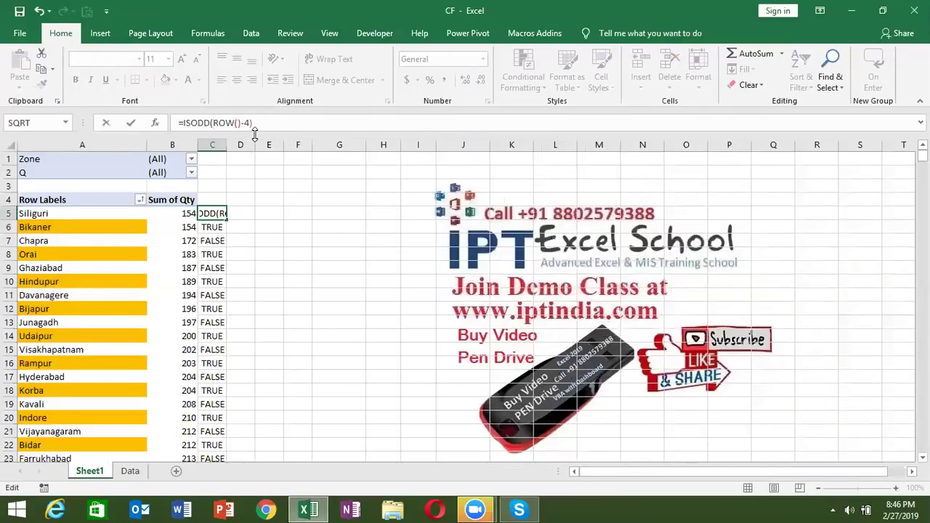
key(Return)
Fill the ISODD formula down column C and check cells C6 through C9.
click(215, 215)
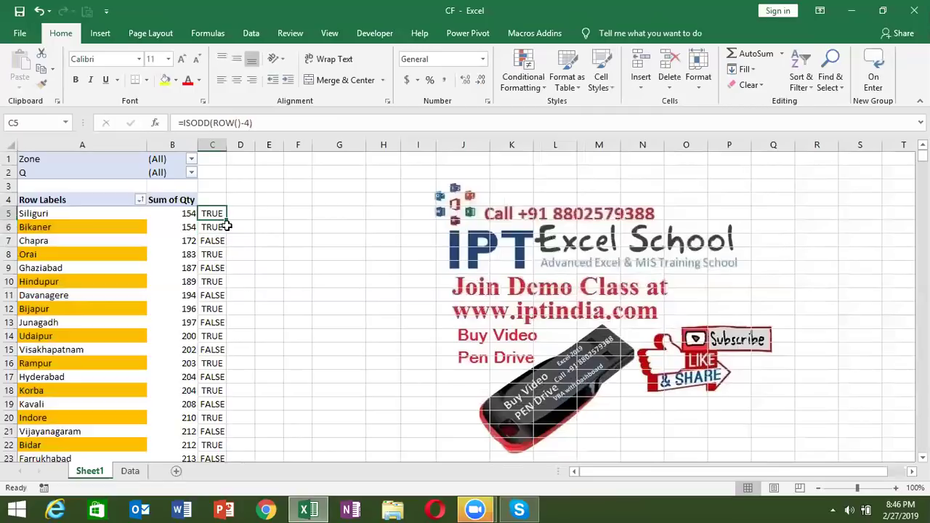
double_click(227, 218)
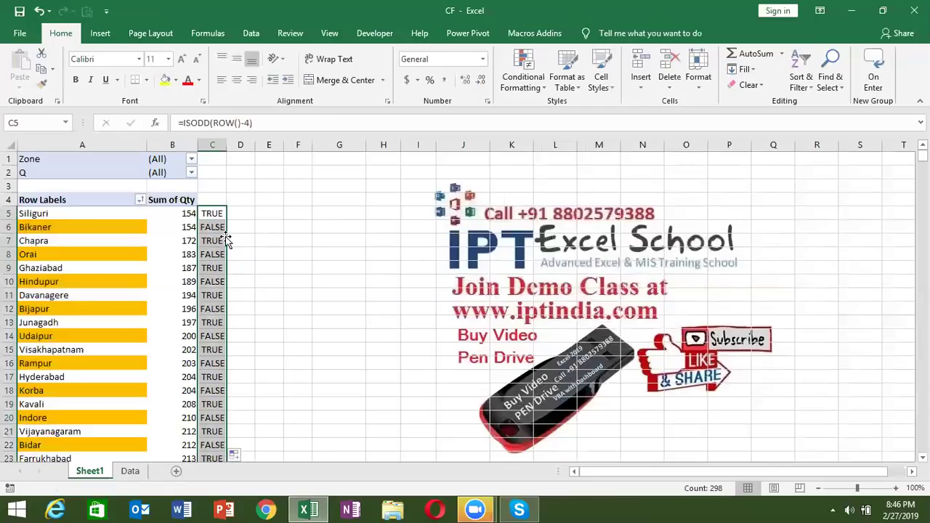
click(214, 212)
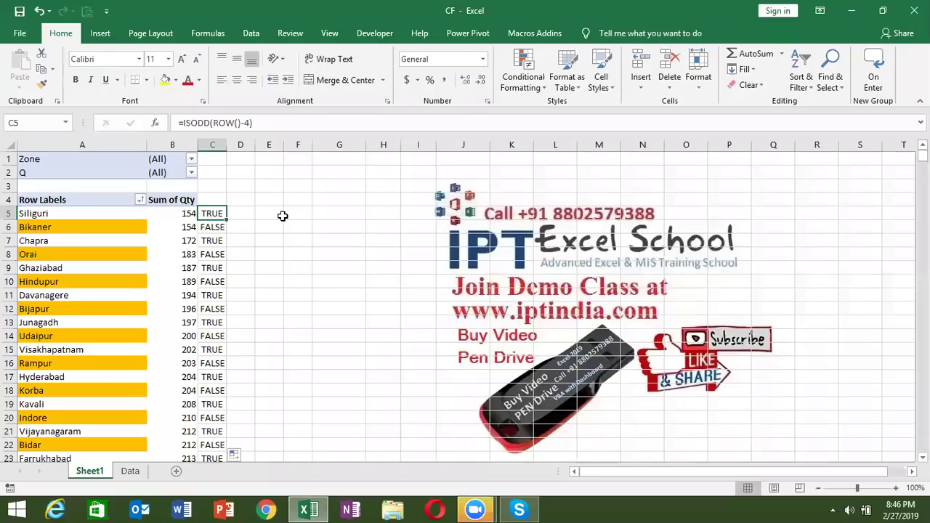
key(Down)
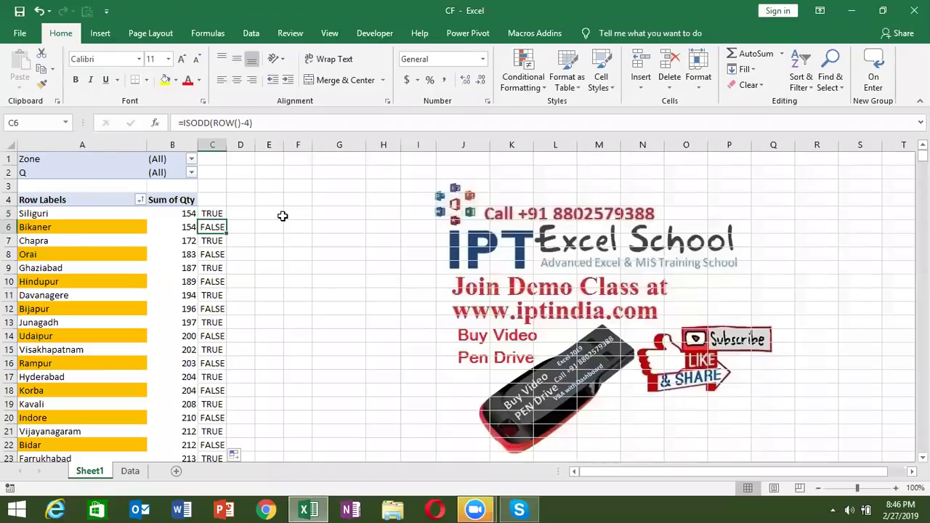
key(Down)
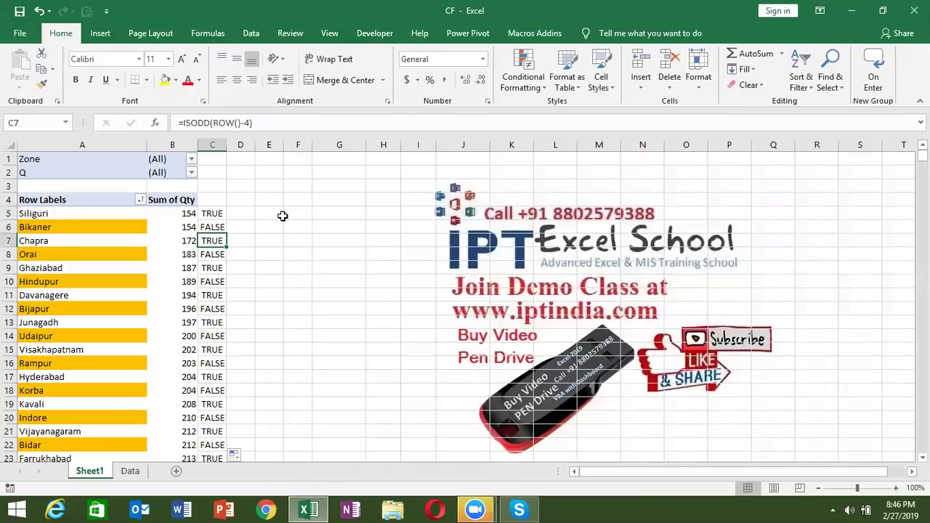
click(203, 254)
click(207, 267)
click(215, 212)
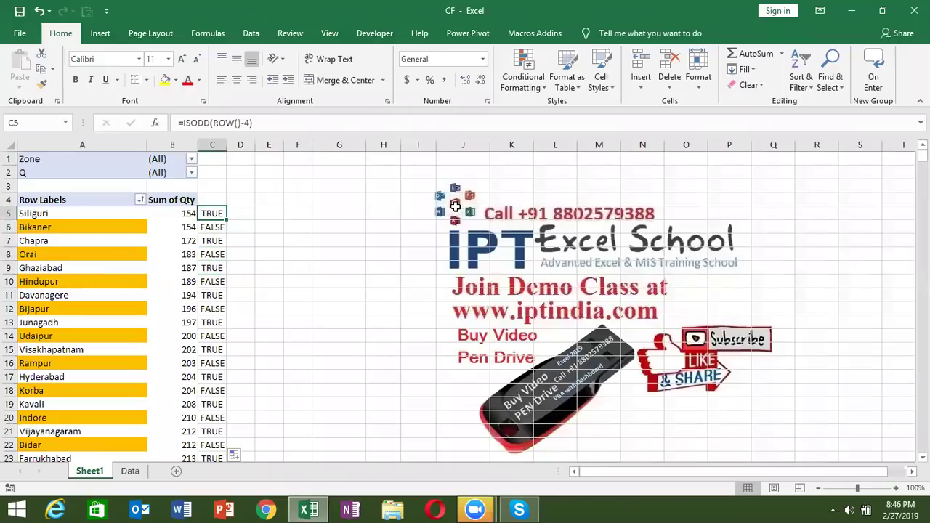
click(249, 214)
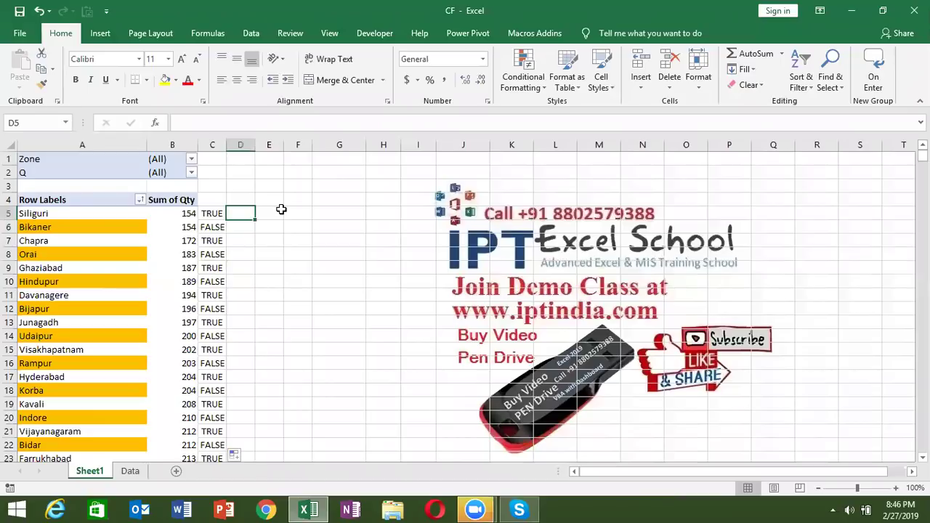
Enter =MOD(ROW()-4,5) in D5 and fill it down column D.
text(=)
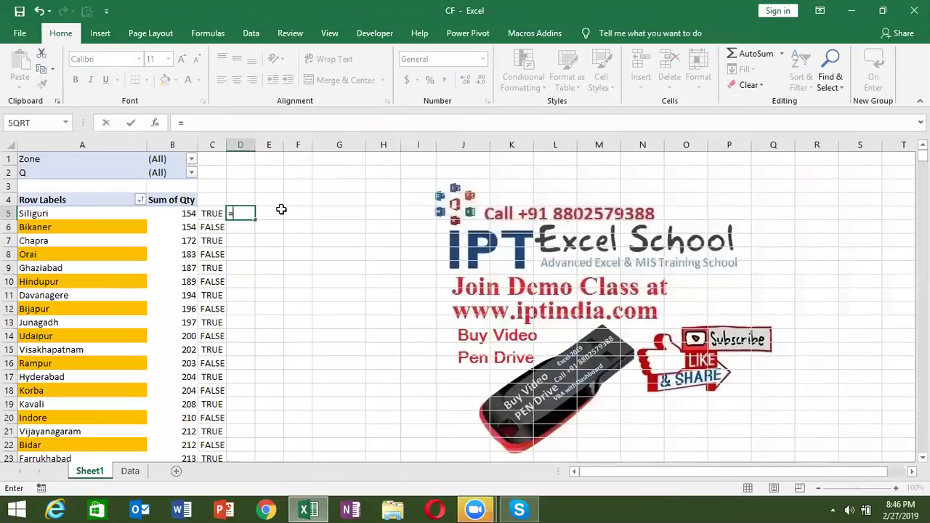
text(MOD()
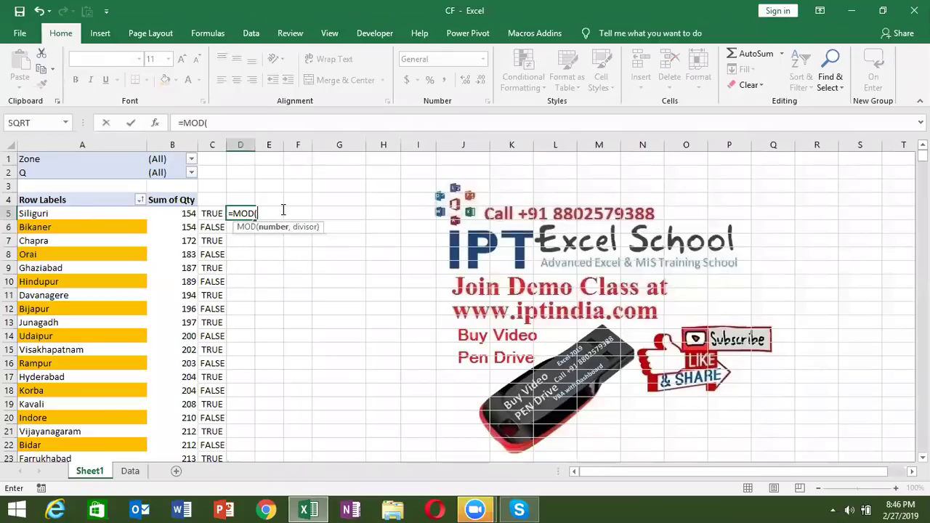
text(ROW()-4)
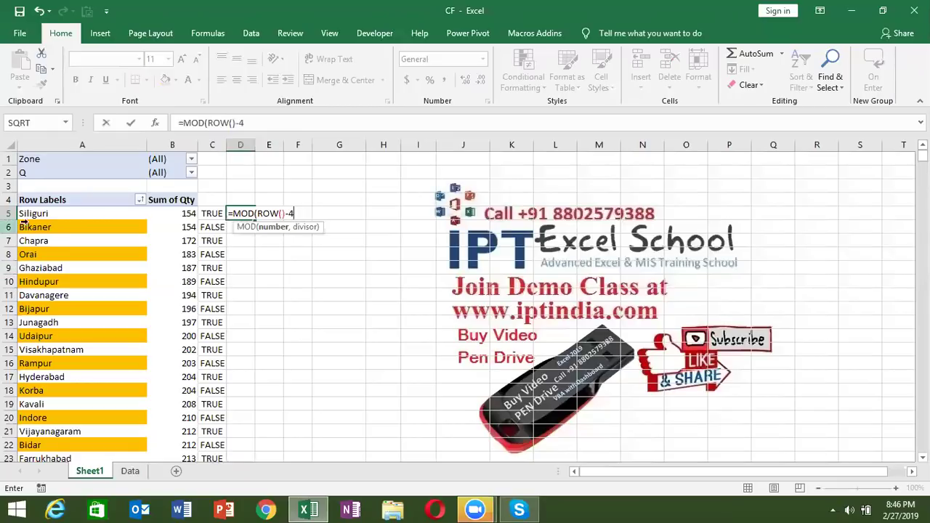
text(,5))
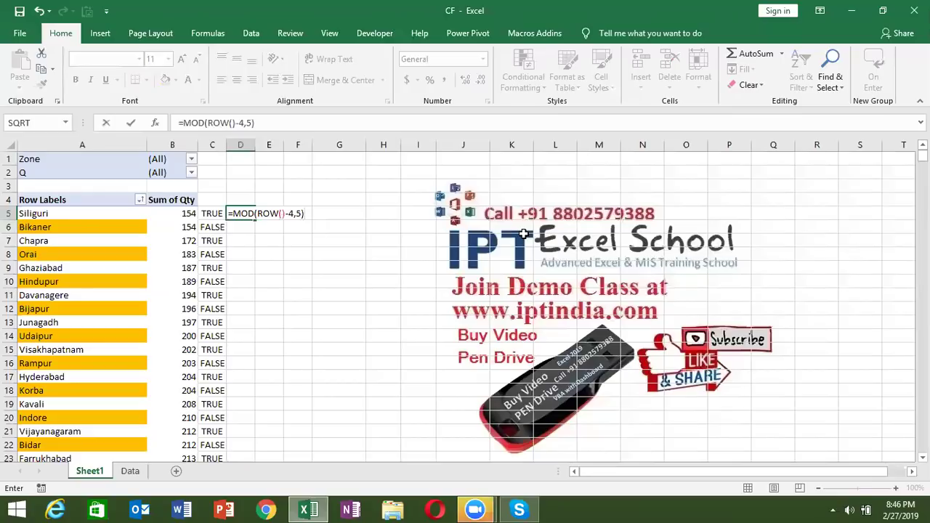
key(Return)
click(247, 213)
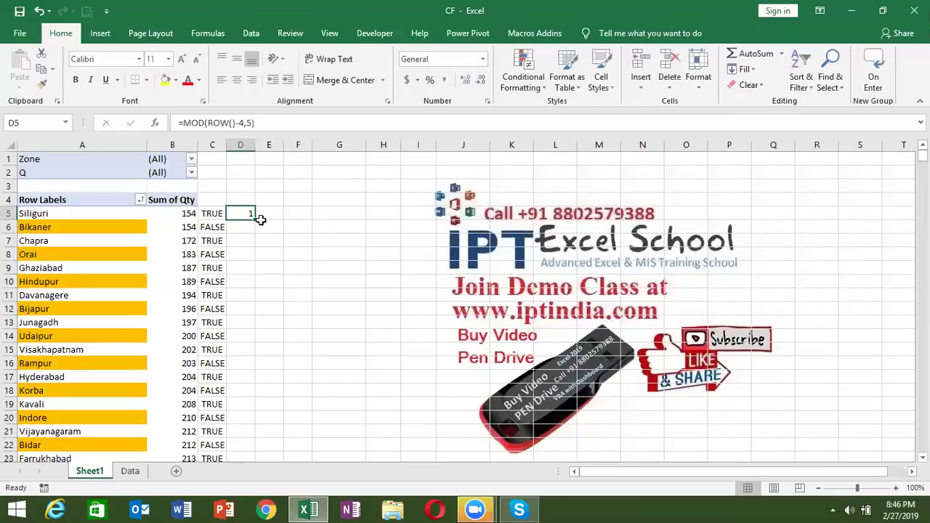
double_click(255, 220)
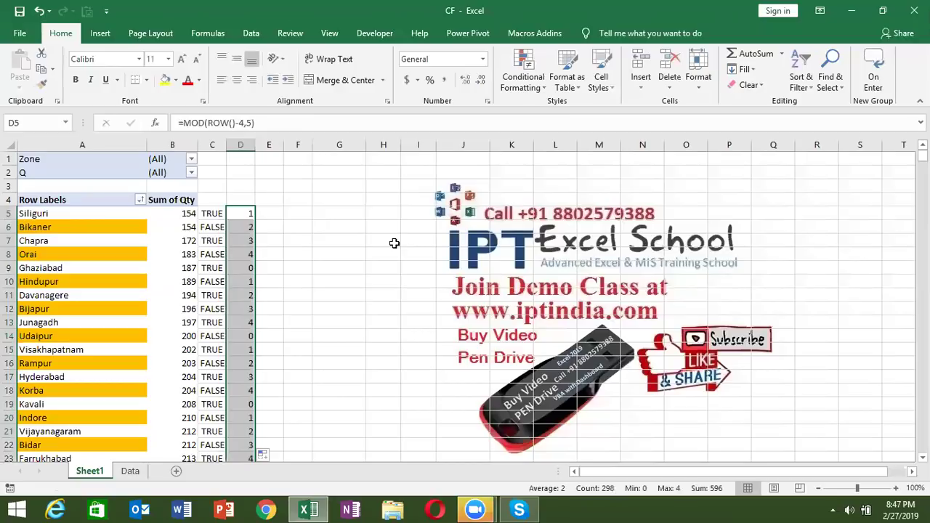
key(Left)
key(Right)
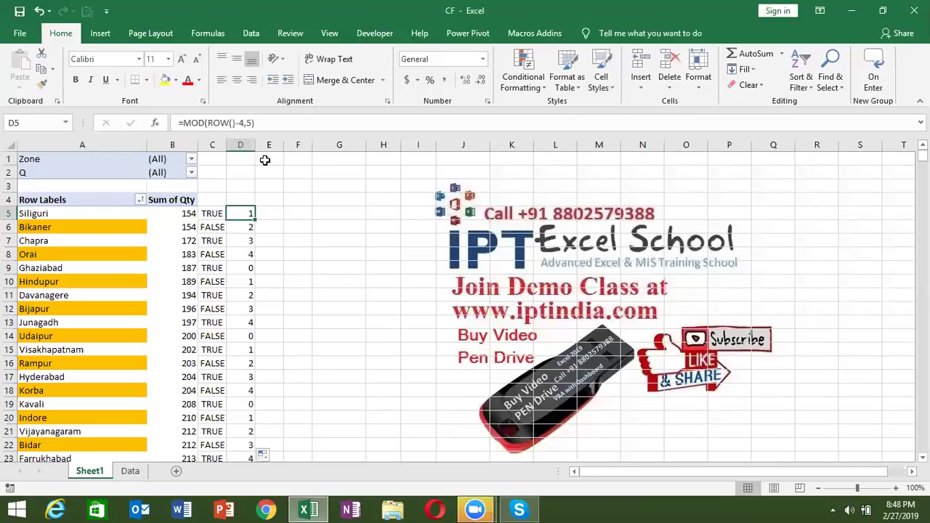
Show the PivotTable Fields pane for the Qty-by-City pivot, scrolled up to ID, Q and Zone.
click(196, 242)
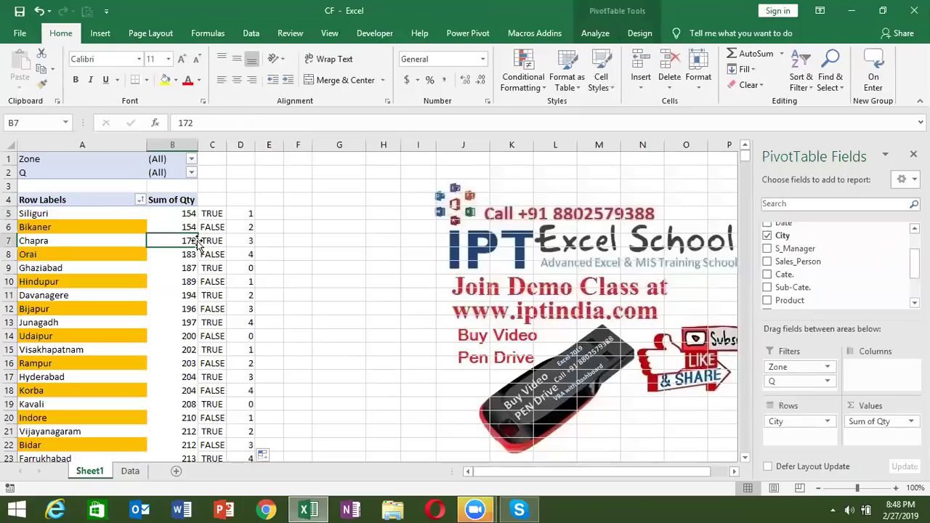
click(113, 229)
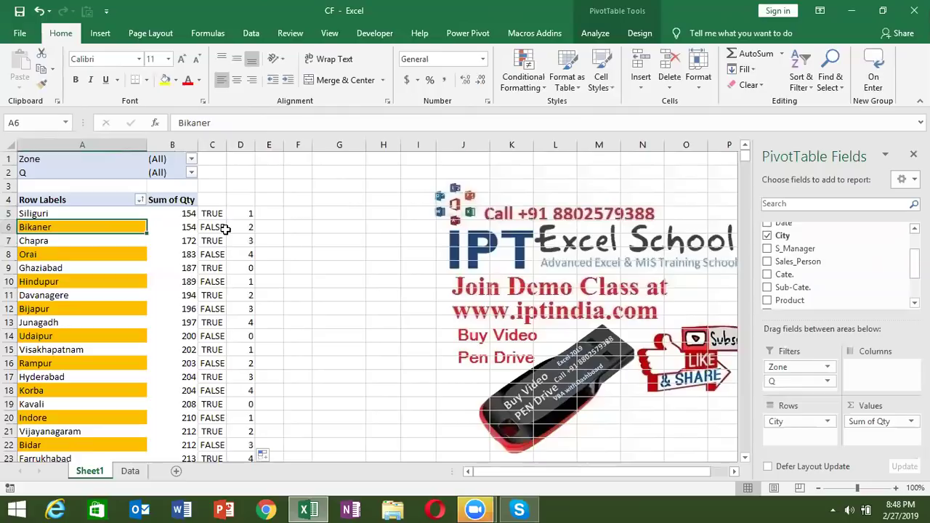
click(134, 172)
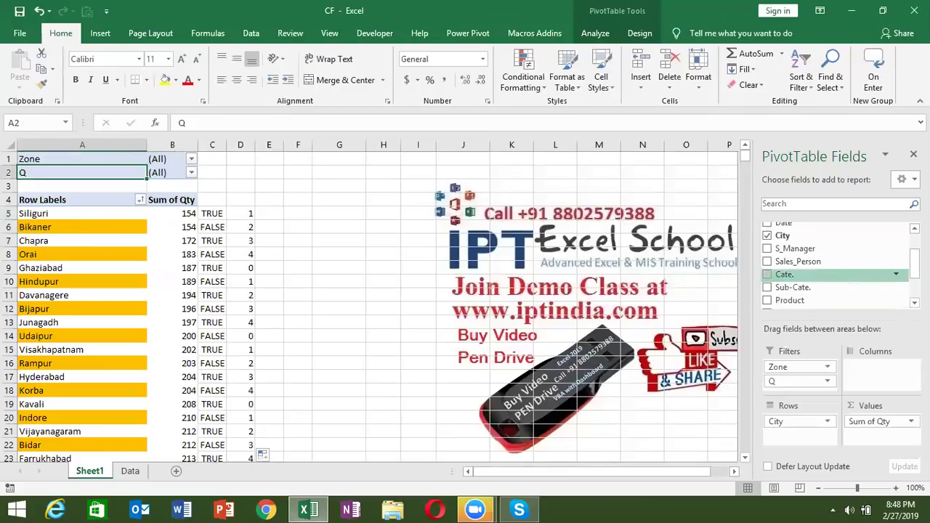
scroll(836, 265, up, 3)
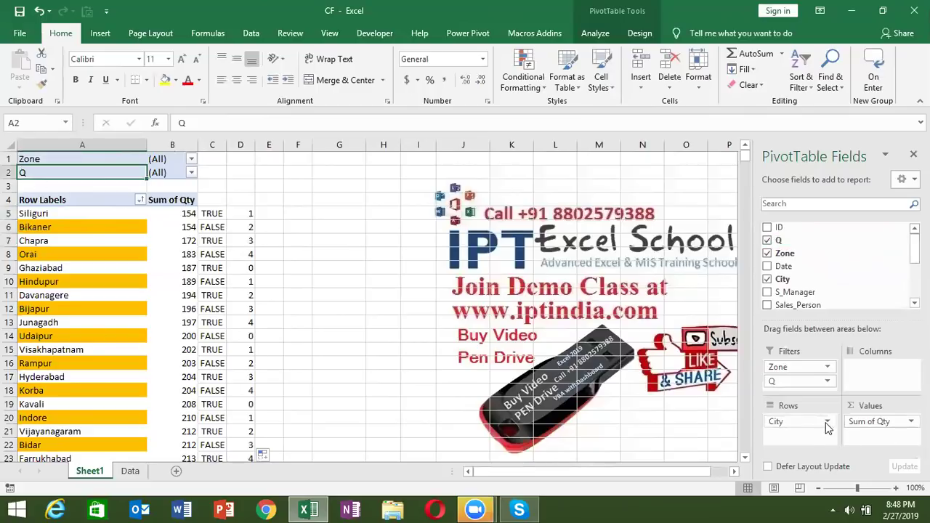
Replace City with Cate. as the row field and add S_Manager as columns, accepting data replacement.
drag(799, 422, 841, 378)
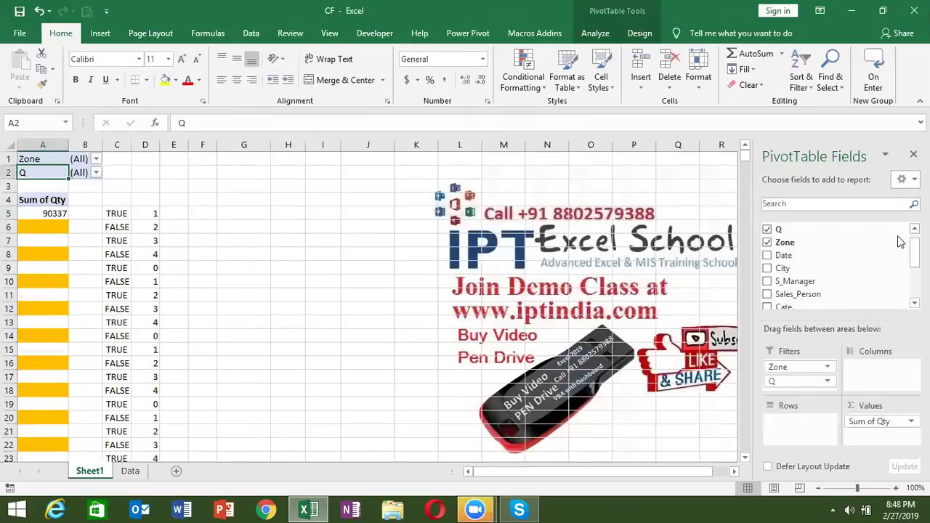
drag(783, 268, 818, 427)
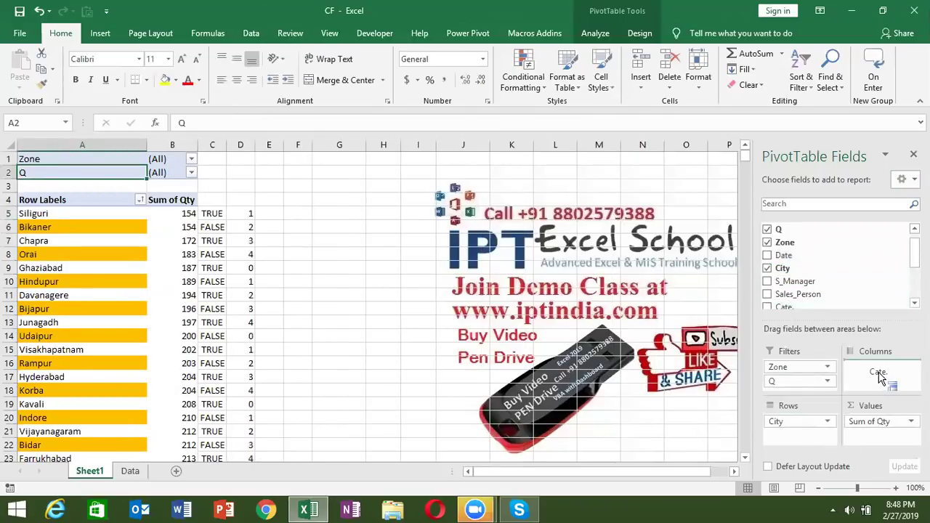
drag(788, 309, 875, 372)
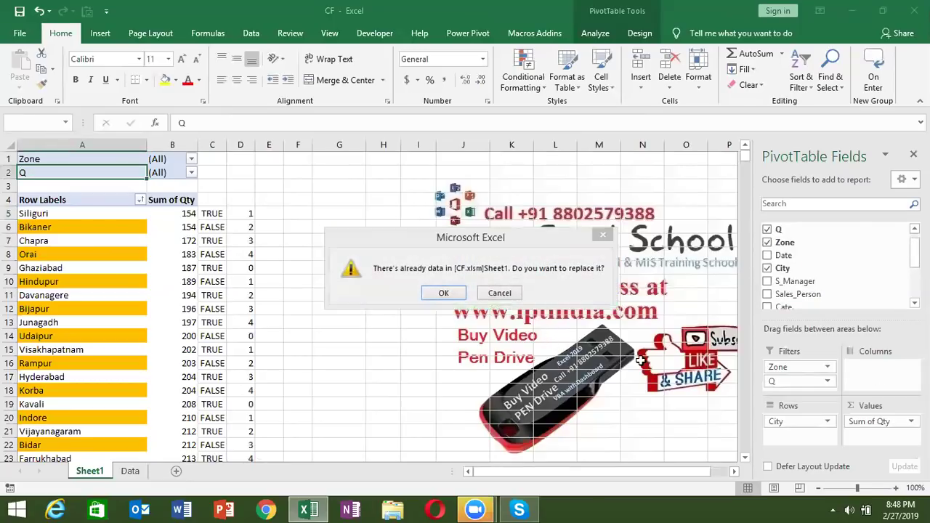
click(499, 293)
drag(799, 421, 842, 260)
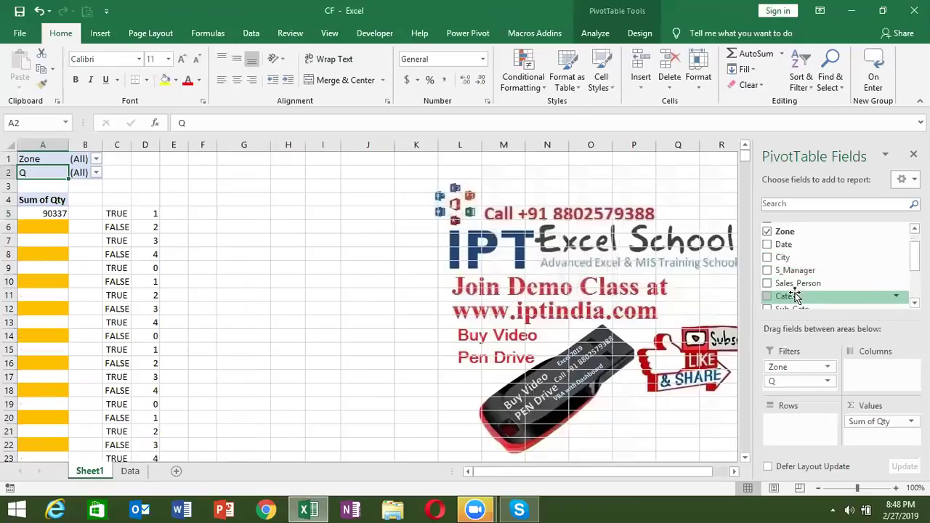
drag(785, 297, 807, 434)
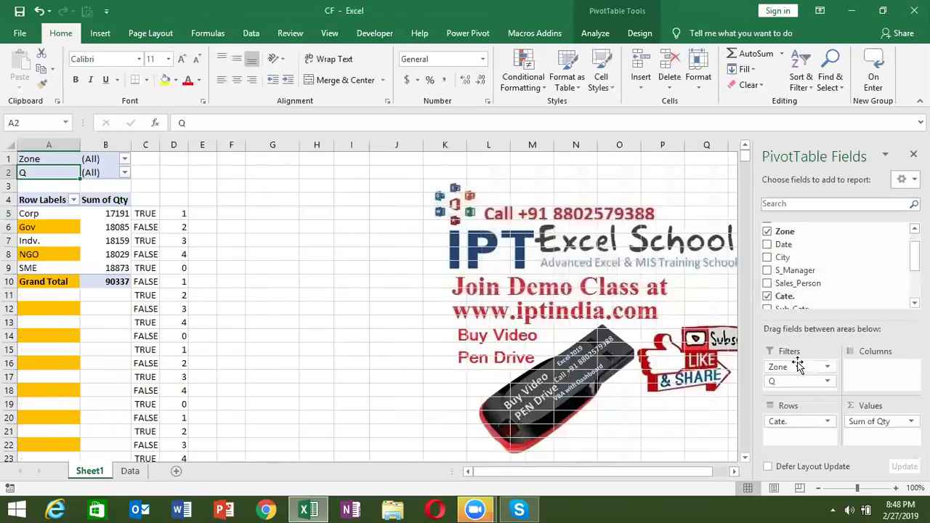
drag(799, 271, 876, 367)
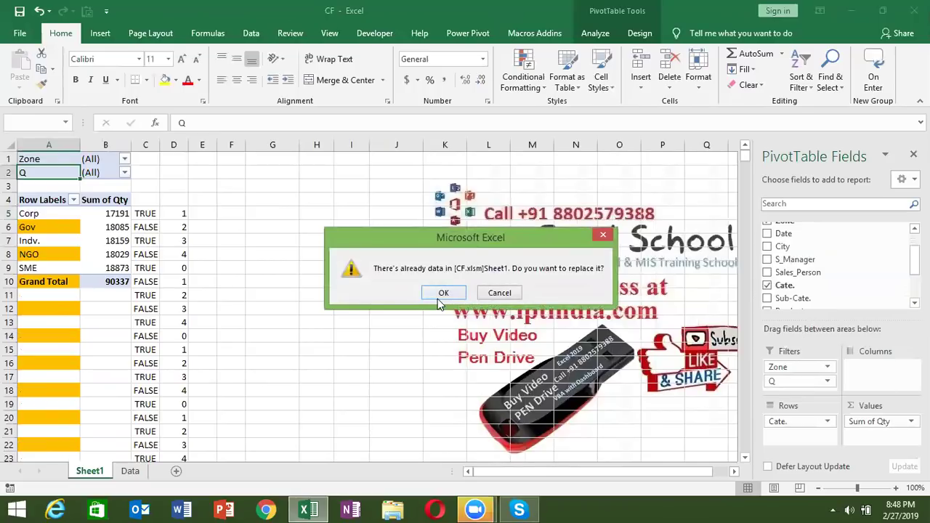
click(438, 297)
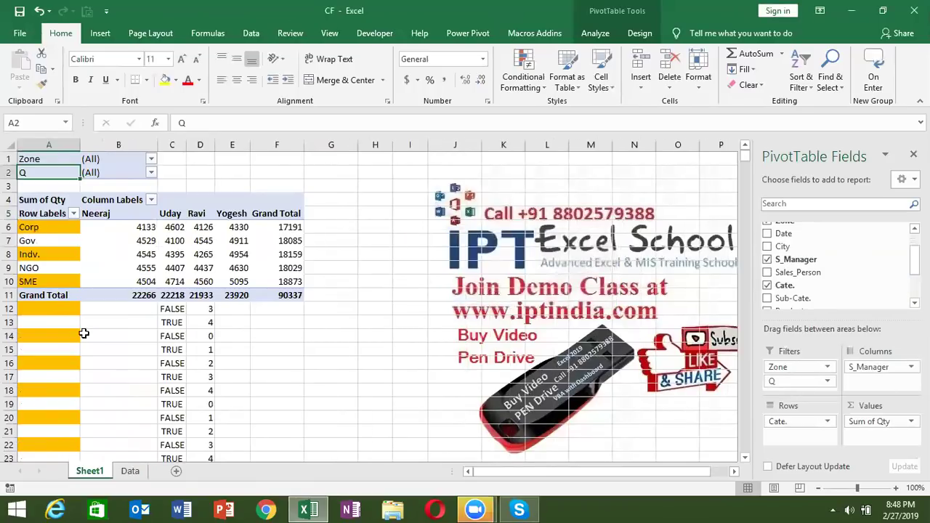
click(178, 320)
Clear the leftover TRUE/FALSE helper values in C12:D302 below the pivot.
click(171, 310)
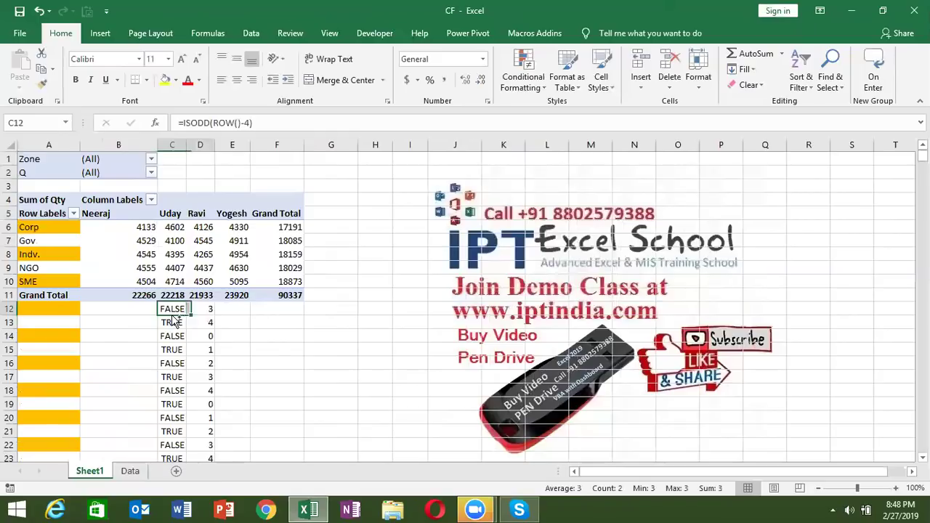
key(shift+Right)
key(ctrl+shift+Down)
key(Delete)
key(ctrl+Up)
key(ctrl+Up)
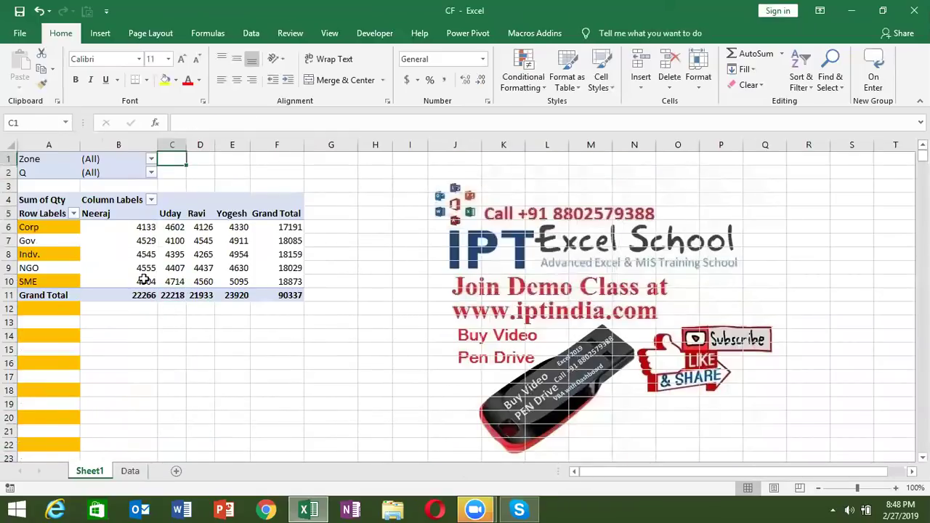
Filter the Q field to Q1, then set it back to (All) quarters.
click(73, 248)
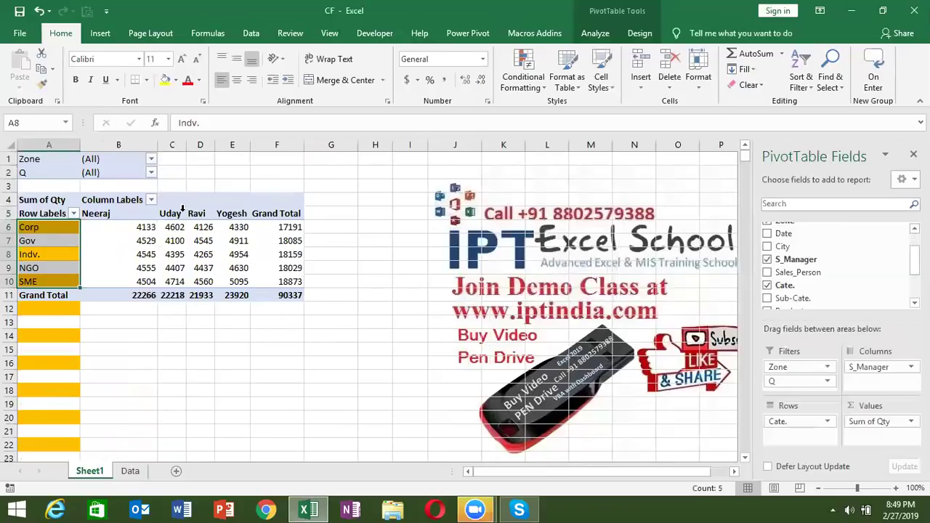
click(152, 174)
click(27, 216)
click(76, 346)
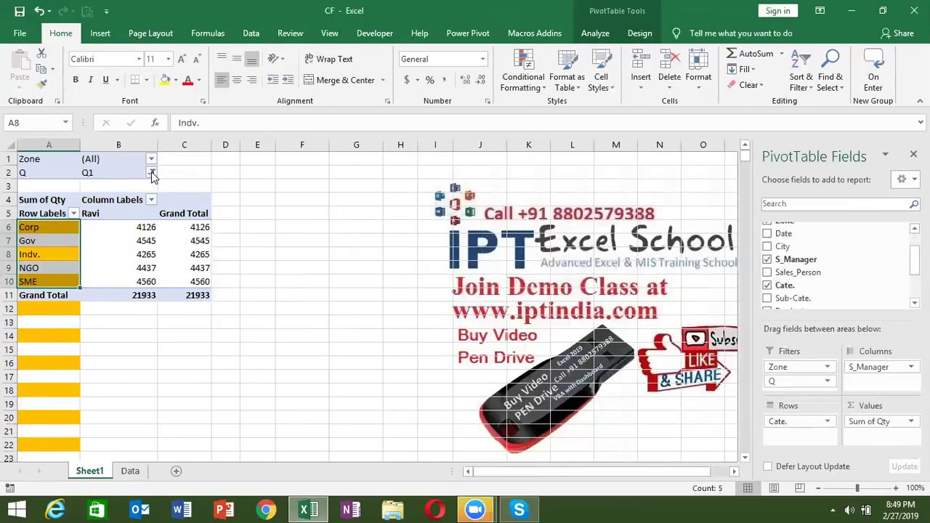
click(152, 174)
click(30, 206)
click(77, 345)
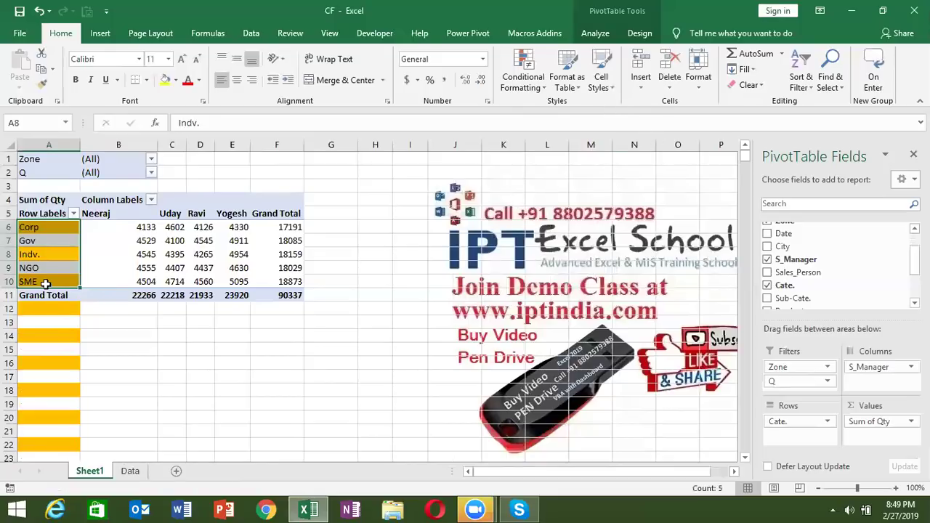
Move the SME category to the beginning of the pivot's category rows.
click(45, 283)
right_click(45, 283)
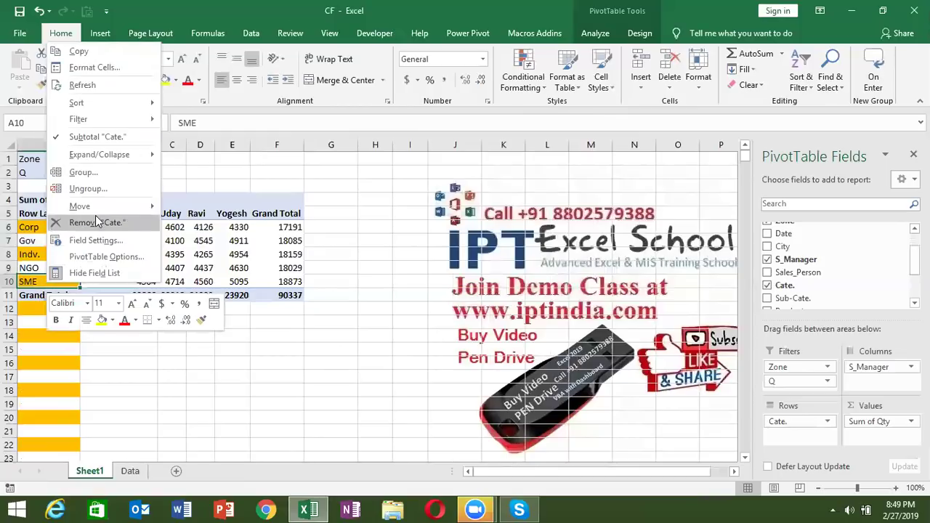
mouse_move(100, 206)
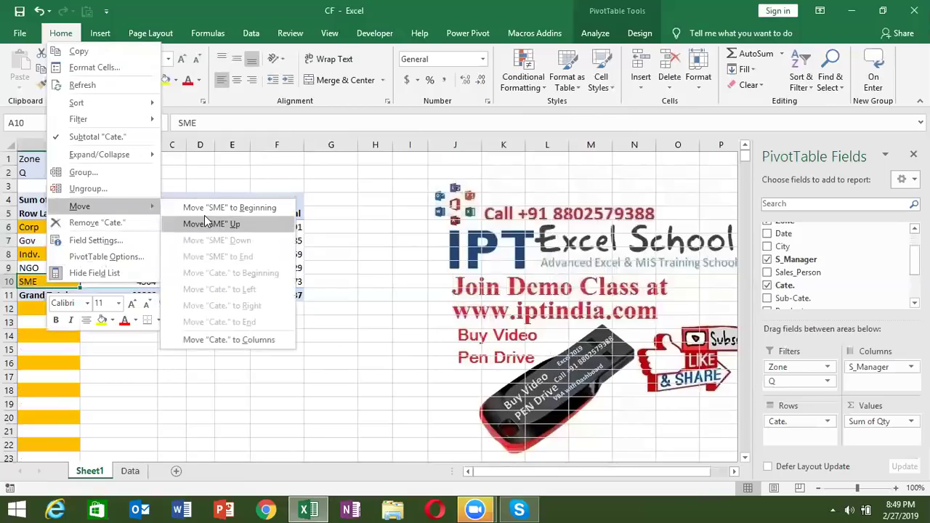
click(207, 210)
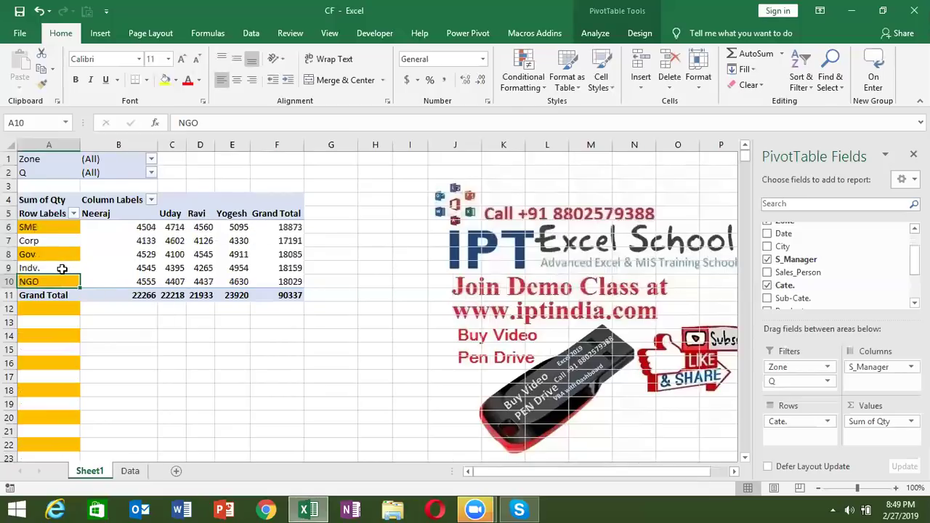
right_click(62, 270)
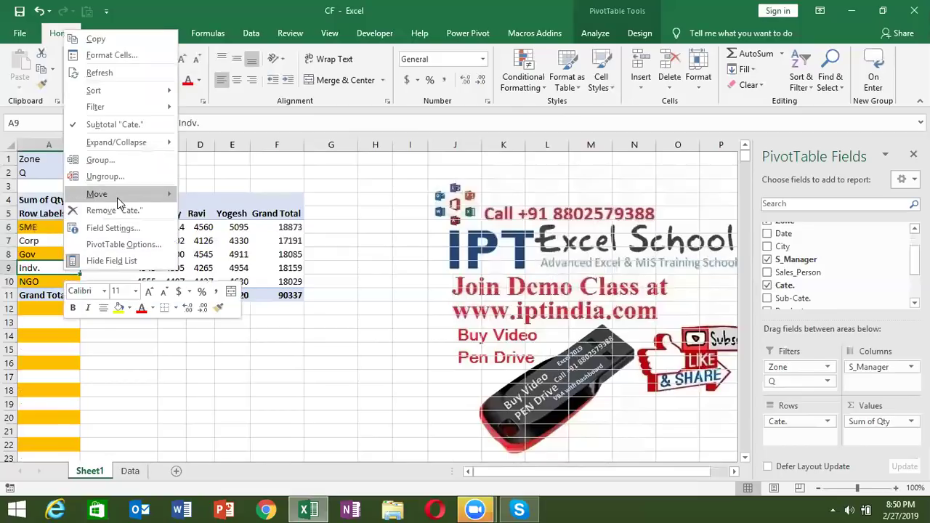
mouse_move(117, 198)
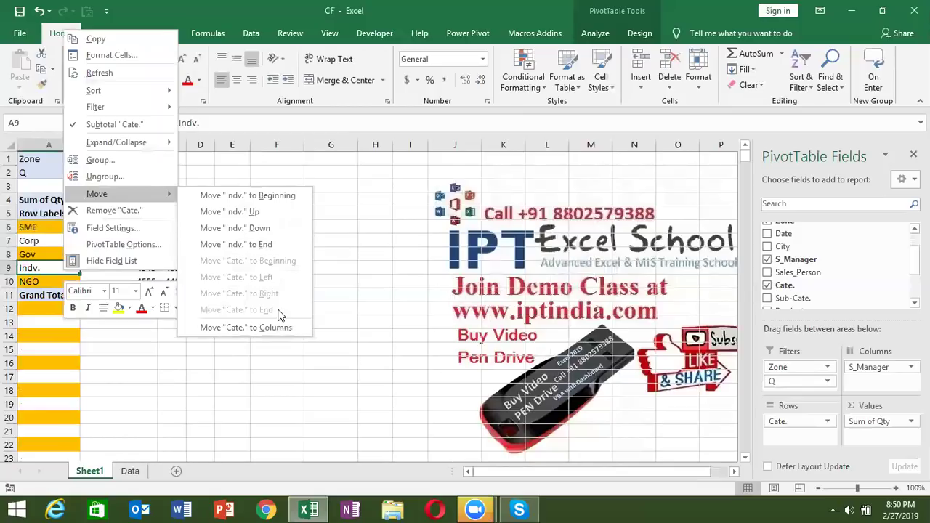
click(345, 308)
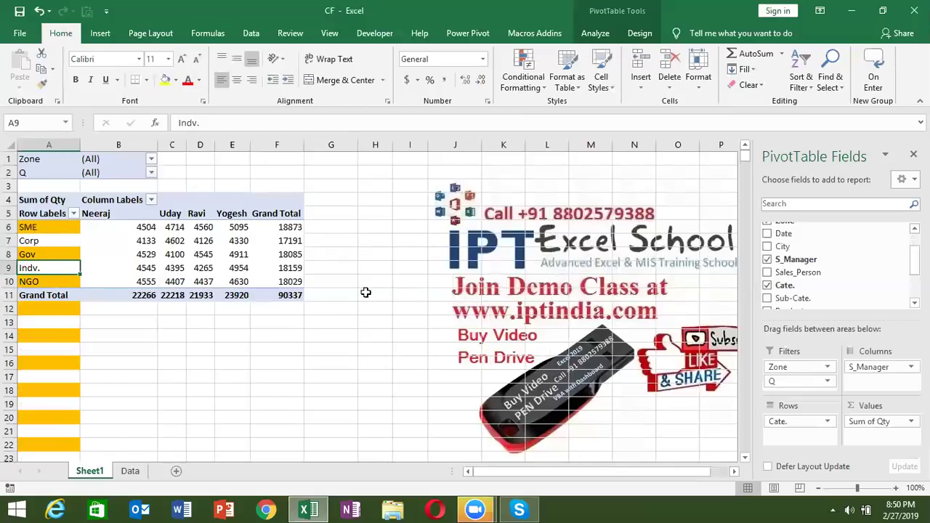
Move the Ravi column up ahead of Uday, then switch to the Data sheet.
click(202, 208)
click(197, 213)
right_click(201, 216)
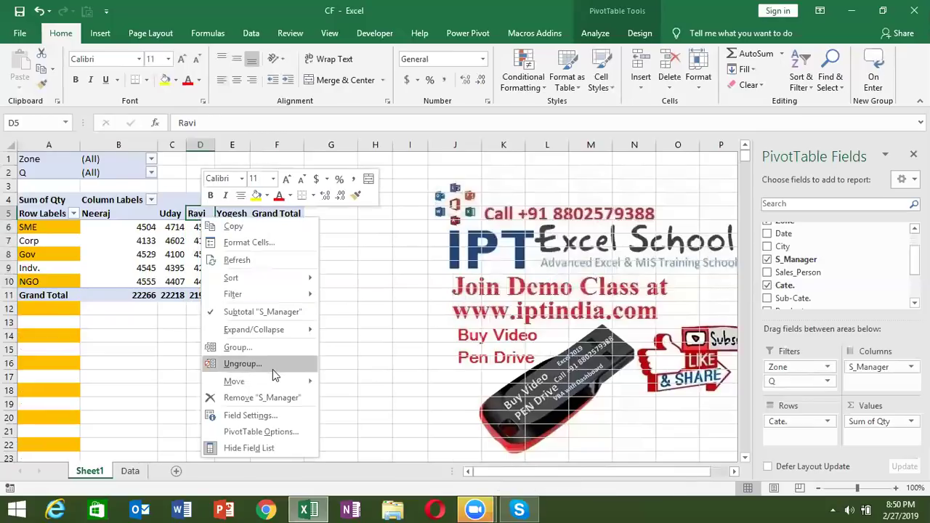
mouse_move(278, 386)
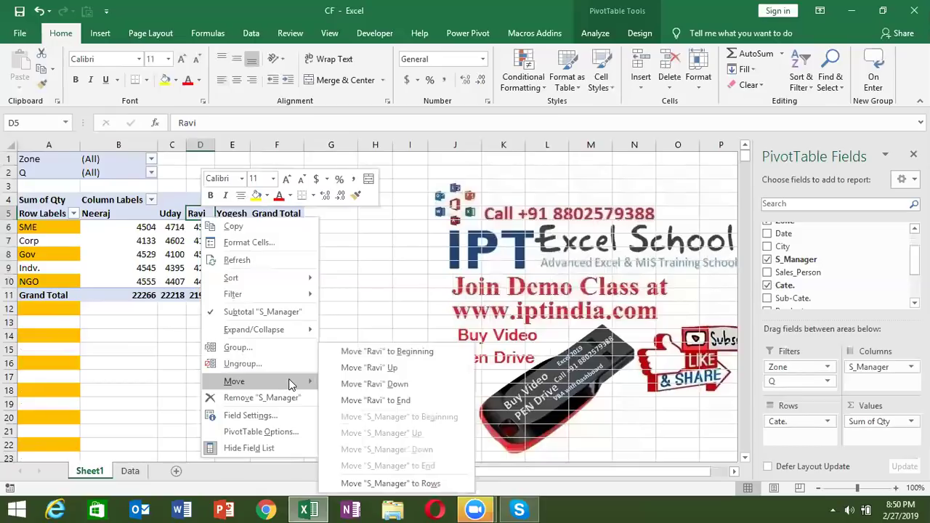
click(382, 372)
scroll(315, 322, down, 2)
scroll(296, 298, up, 2)
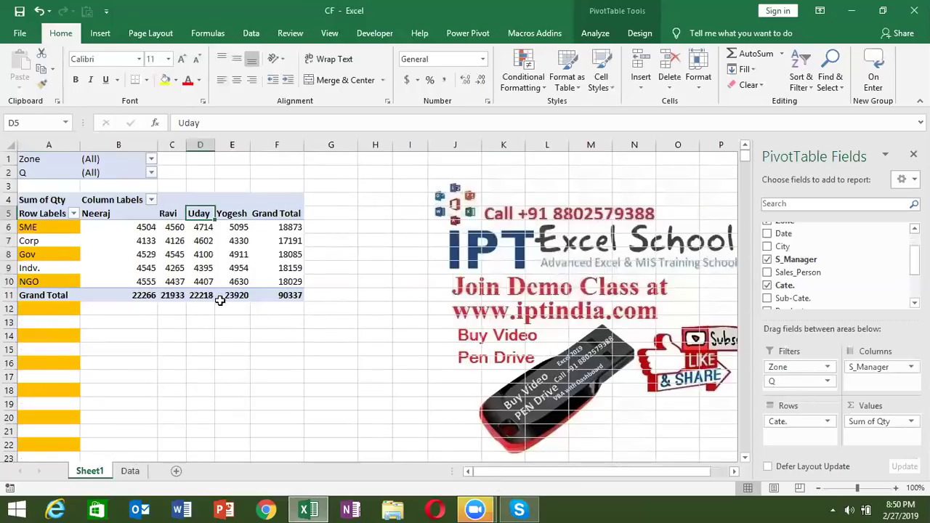
right_click(231, 218)
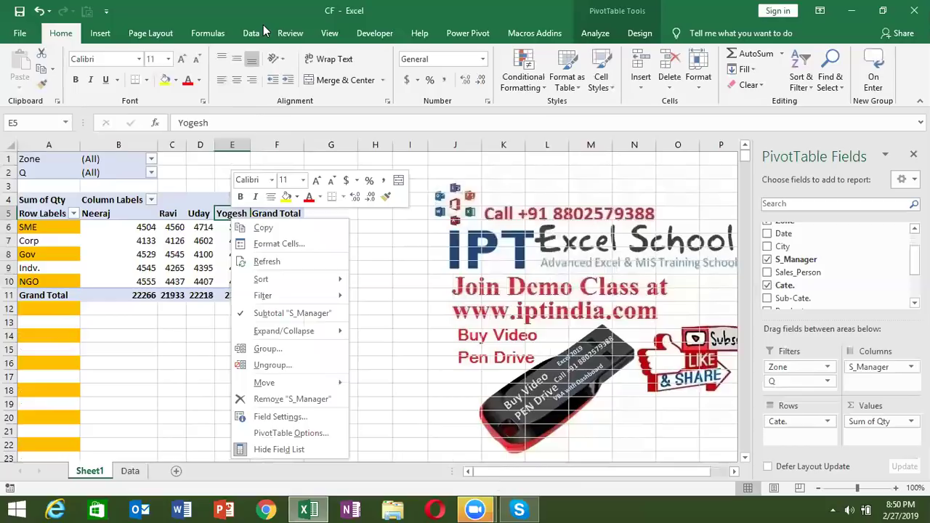
key(Escape)
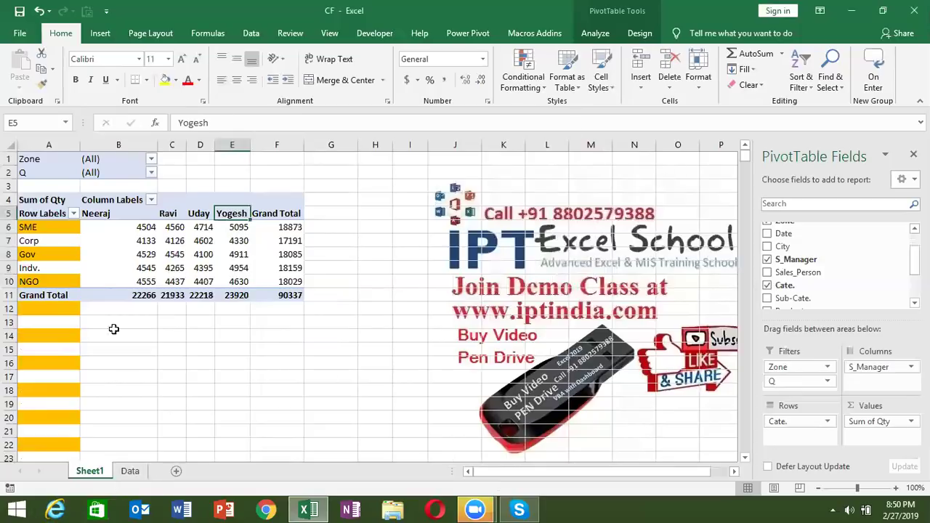
click(130, 470)
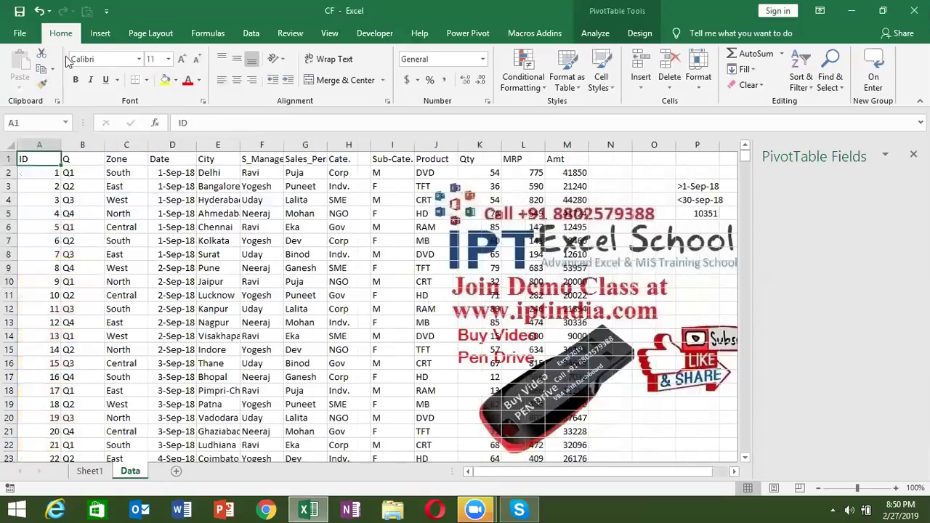
Insert a new PivotTable from the Data sheet on a new worksheet.
click(101, 34)
click(25, 76)
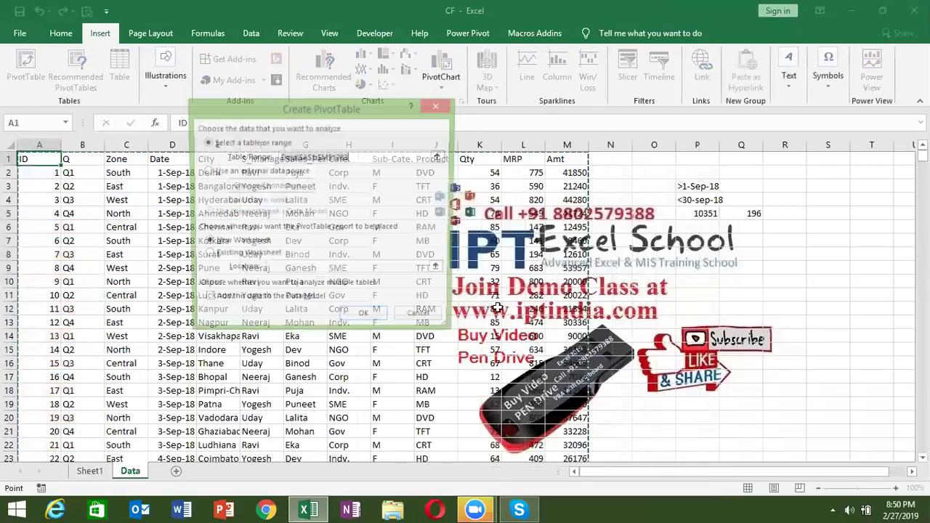
click(366, 320)
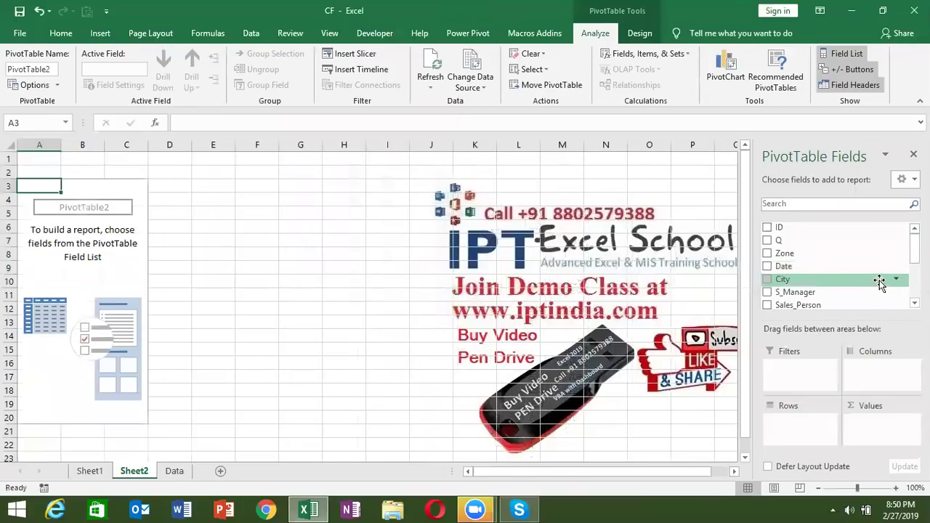
Lay out Sales_Person as rows, Product as columns and Sum of Amt as values.
scroll(829, 283, down, 2)
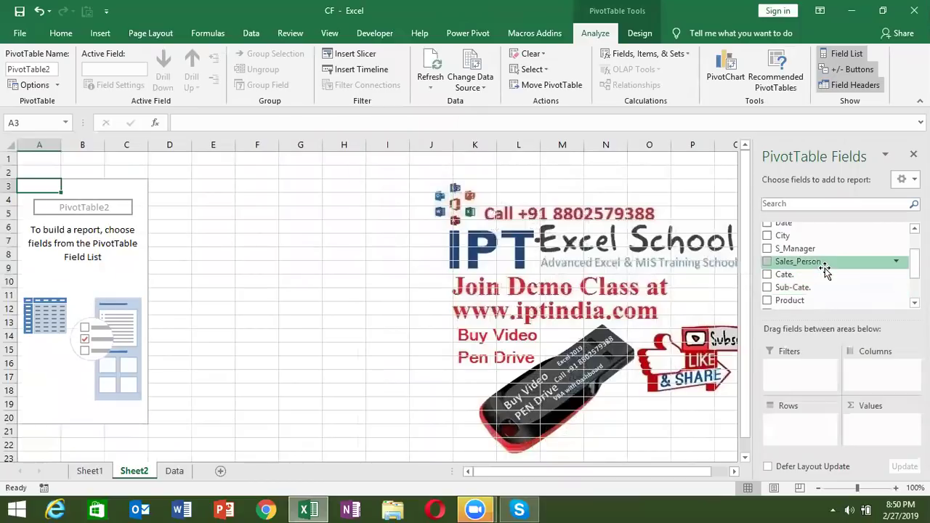
mouse_move(798, 262)
mouse_down()
mouse_move(850, 356)
mouse_move(799, 428)
mouse_up()
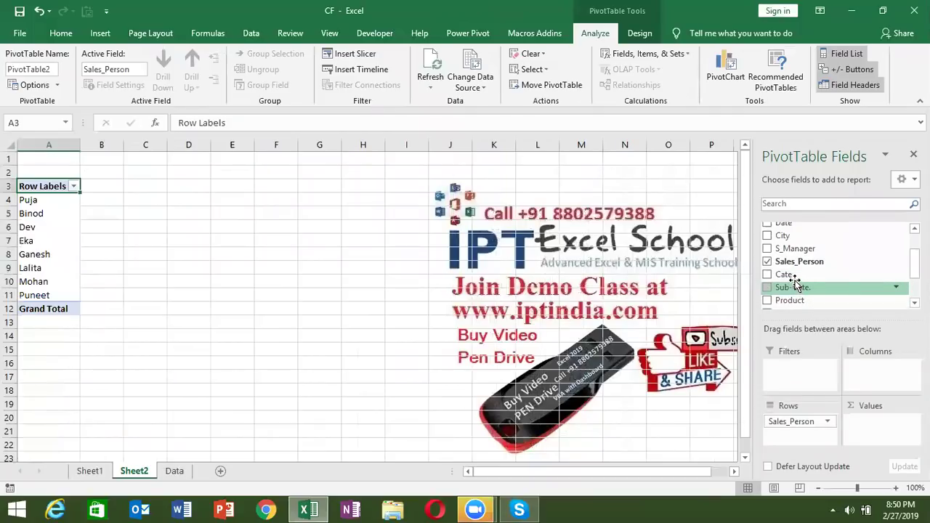
scroll(810, 302, down, 2)
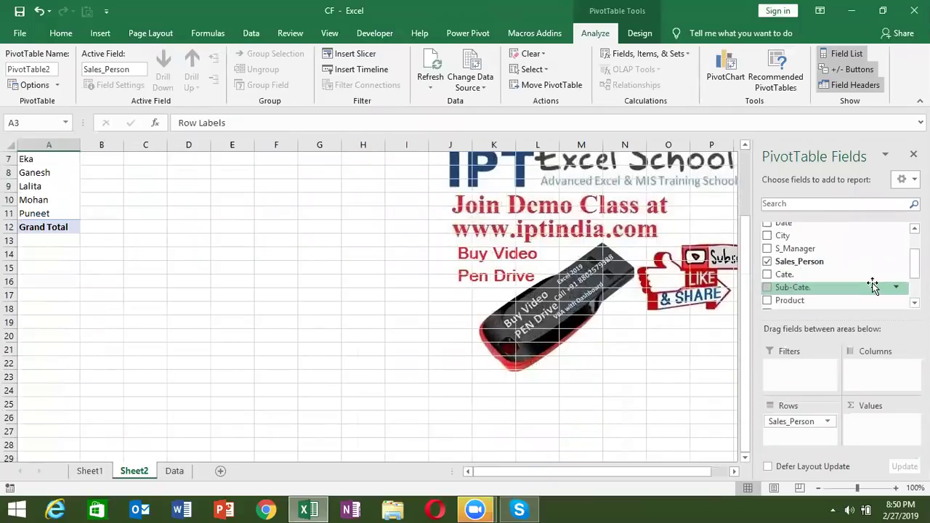
drag(791, 300, 865, 367)
scroll(904, 269, down, 3)
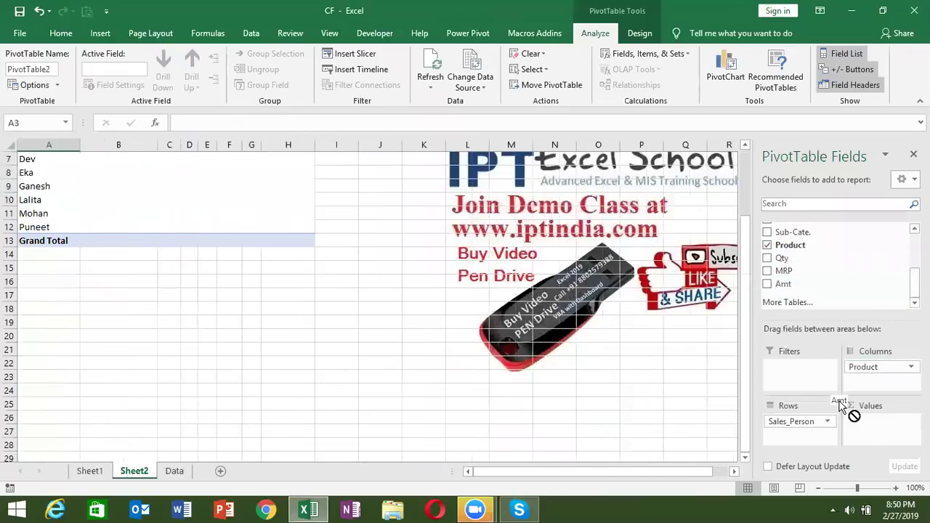
drag(817, 288, 868, 429)
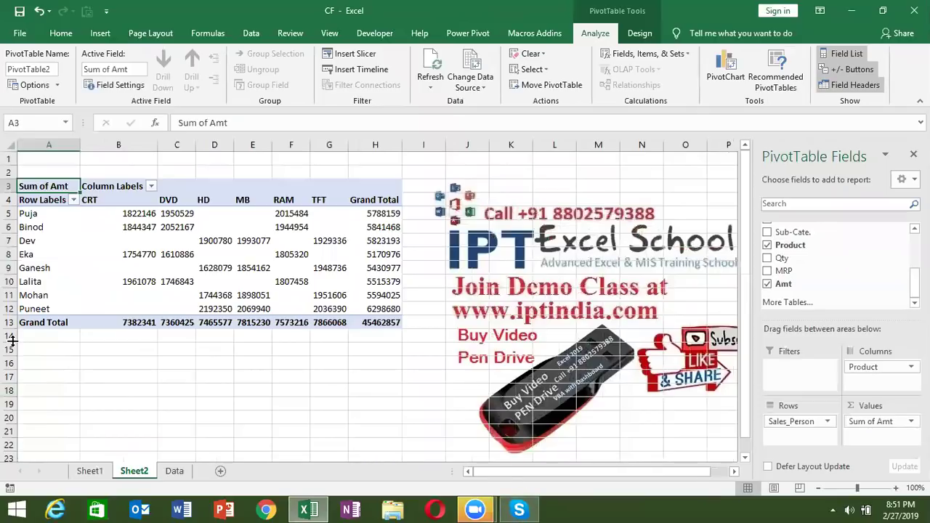
Select the Puja and Puneet row labels together and open their context menu.
click(55, 215)
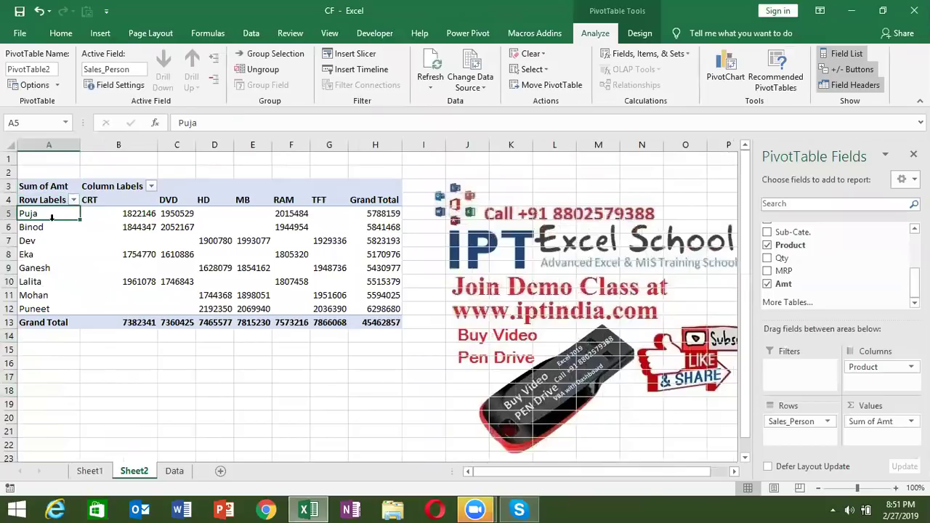
ctrl+click(51, 309)
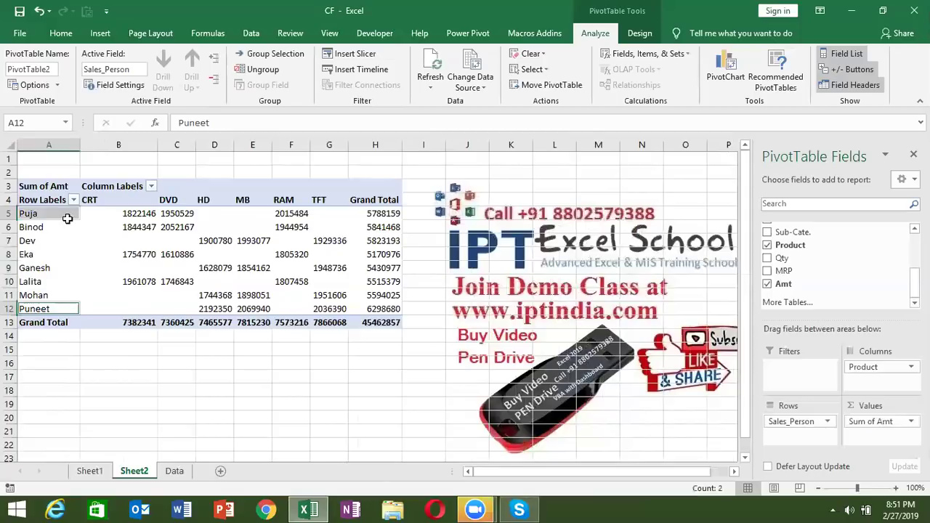
right_click(68, 216)
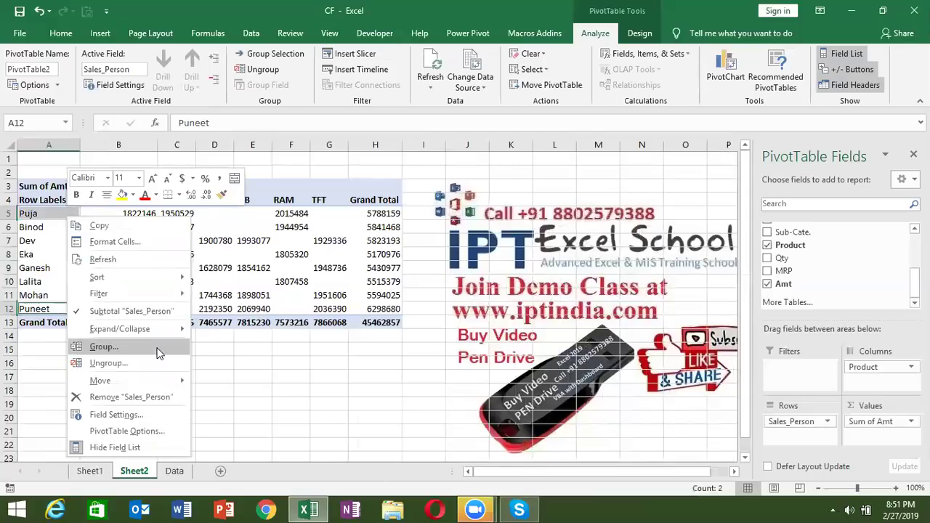
Group Puja and Puneet and rename the new Group1 to 'bd Sulka'.
click(171, 354)
click(48, 215)
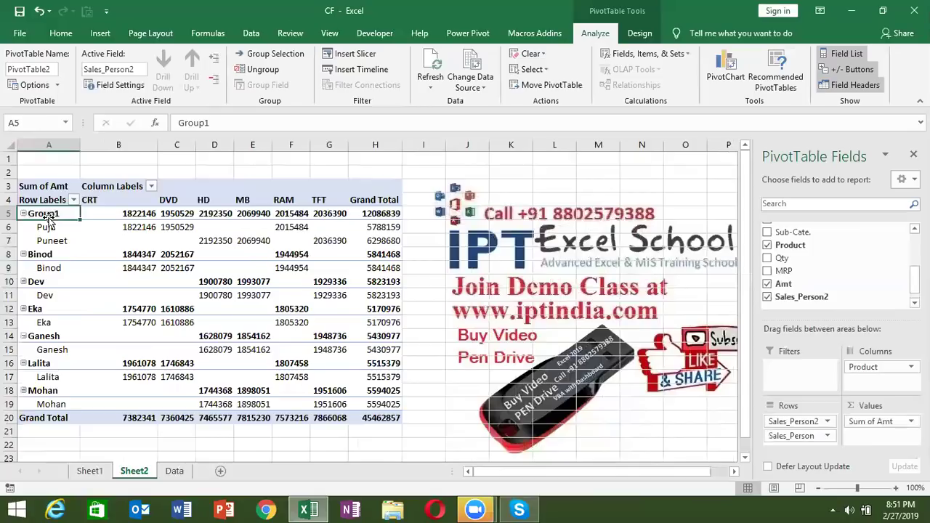
text(bd)
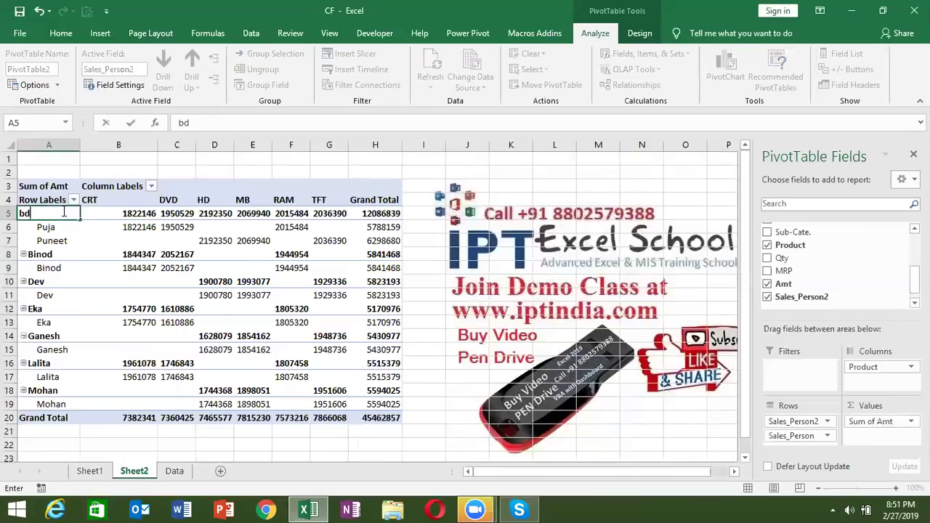
text(U)
text(KA)
key(Return)
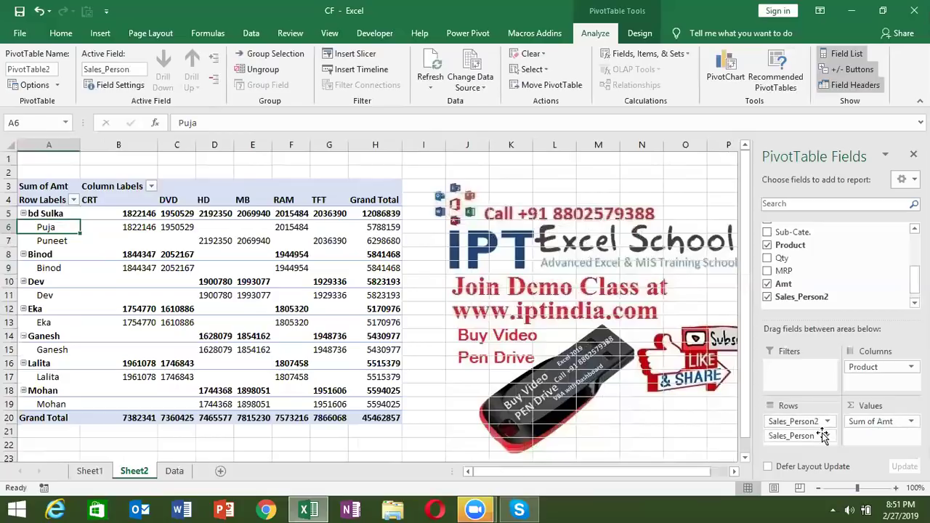
Drag the Sales_Person and Sales_Person2 fields out of the pivot's Rows area.
drag(822, 436, 857, 290)
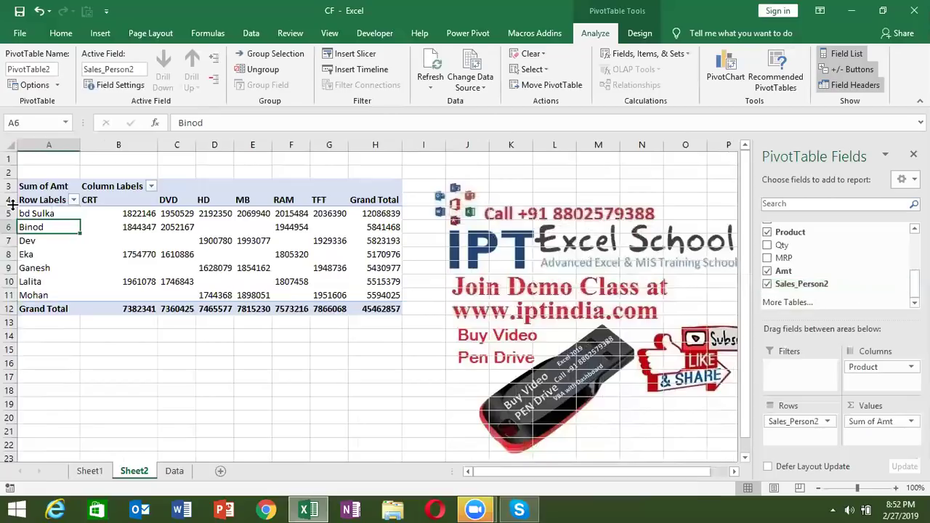
drag(112, 213, 298, 229)
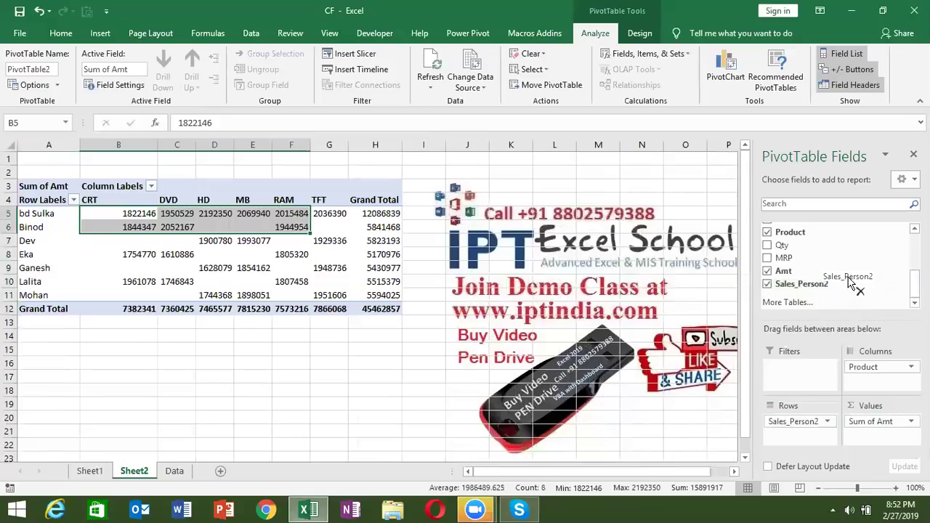
drag(814, 424, 846, 289)
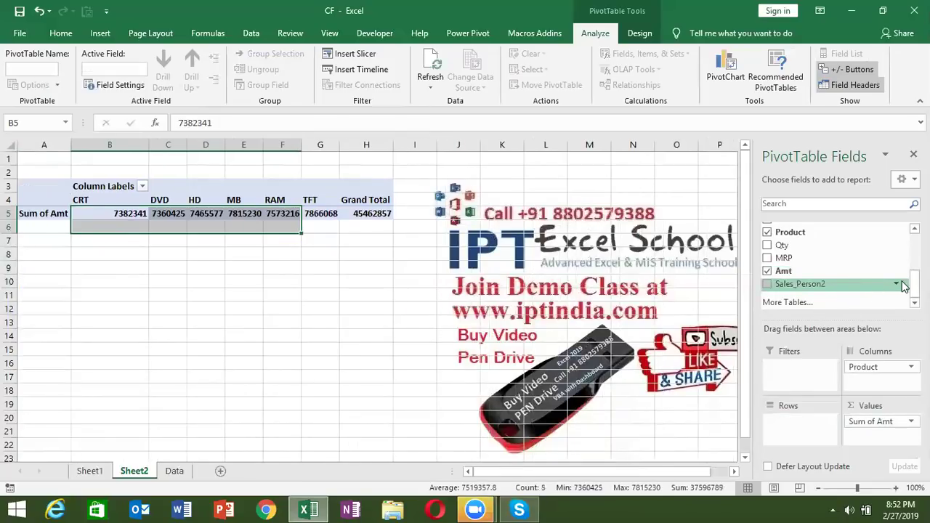
Add City to the pivot's Rows area.
scroll(813, 262, up, 2)
scroll(813, 262, up, 1)
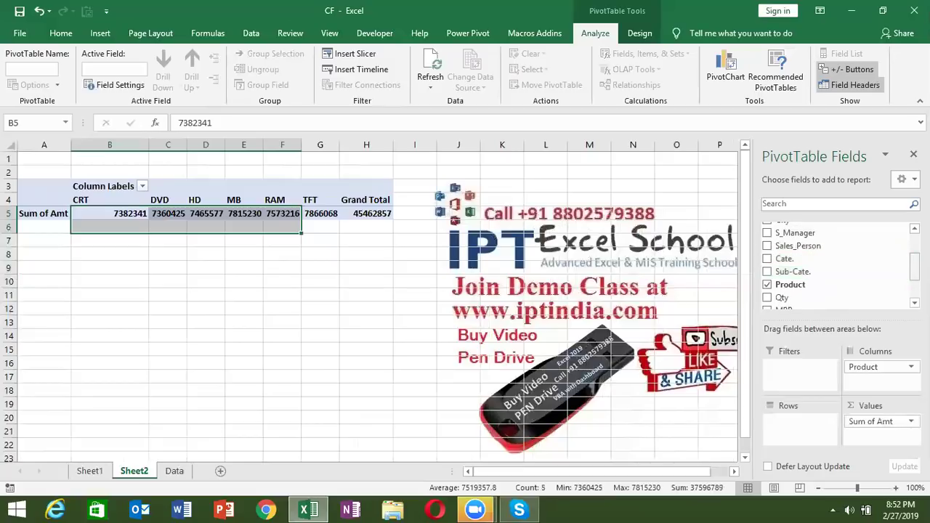
scroll(836, 265, up, 2)
scroll(835, 265, up, 1)
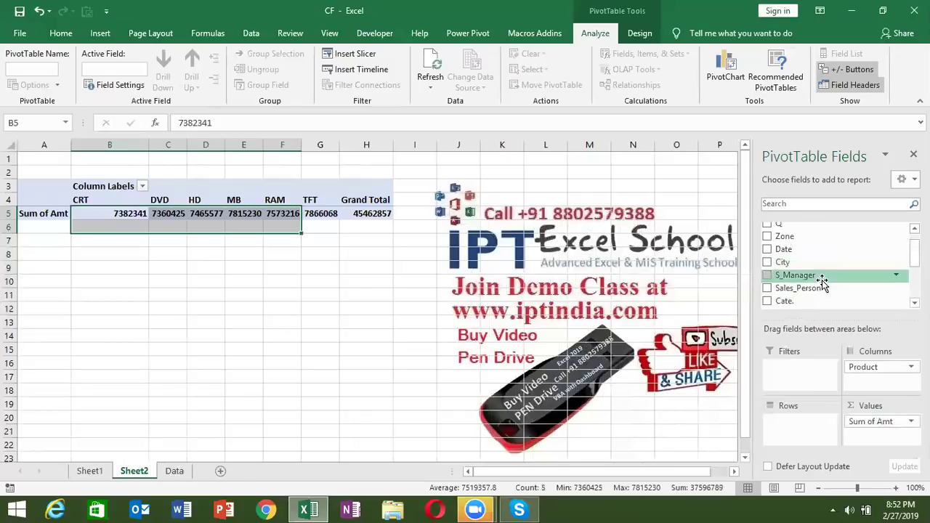
drag(811, 266, 799, 421)
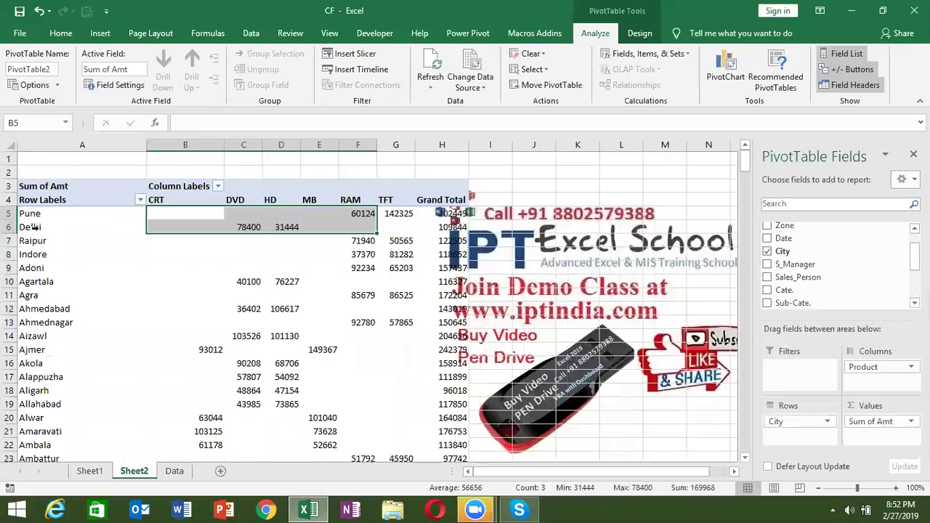
click(45, 228)
click(45, 227)
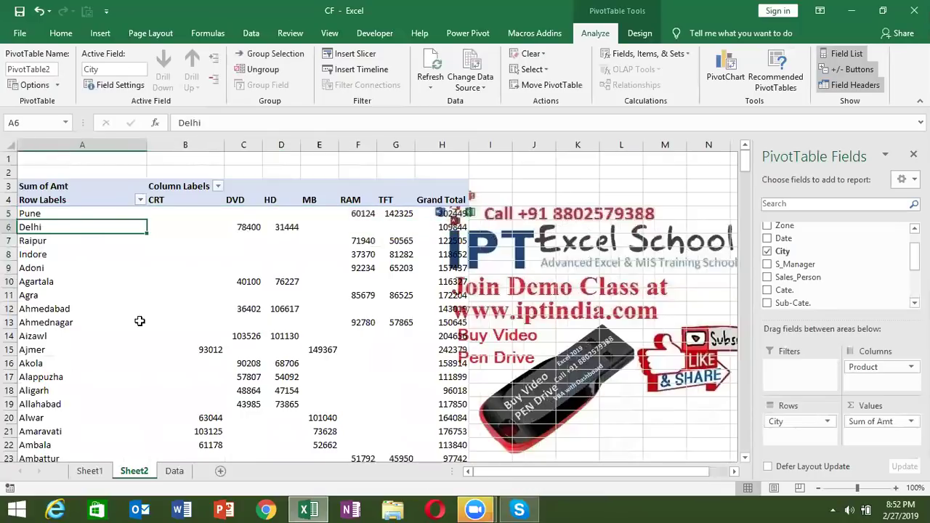
Select the city row labels from Agra down to Anantapur.
scroll(118, 296, down, 1)
scroll(118, 296, down, 3)
scroll(118, 296, down, 15)
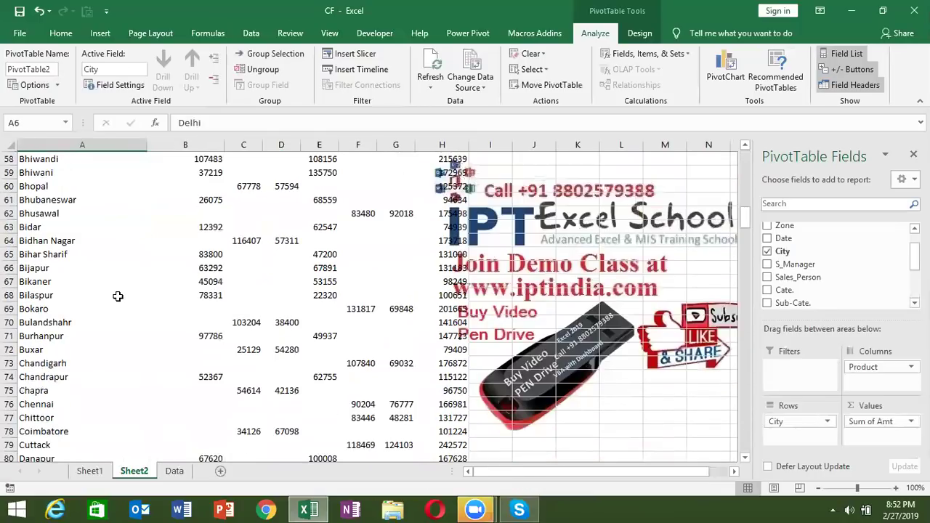
scroll(116, 294, down, 18)
scroll(116, 293, down, 5)
scroll(117, 293, up, 9)
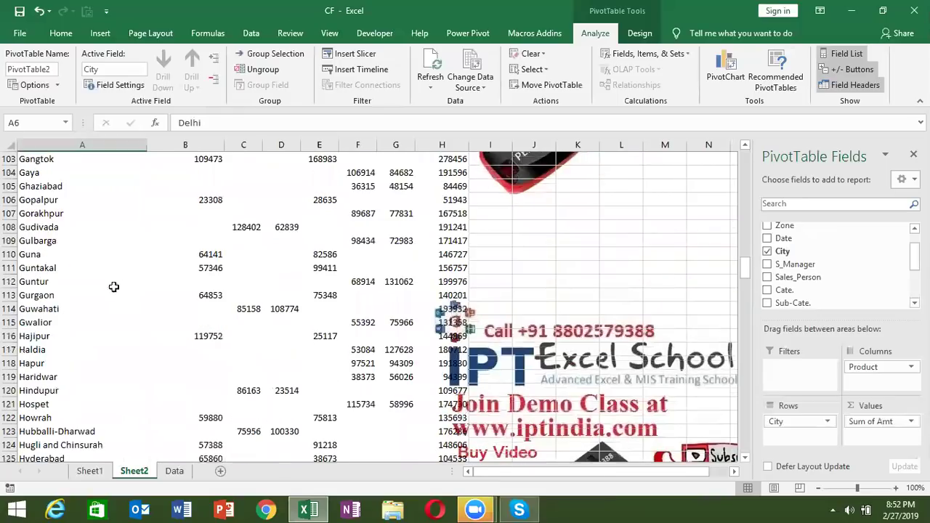
scroll(114, 286, up, 8)
scroll(121, 273, up, 19)
scroll(118, 276, up, 7)
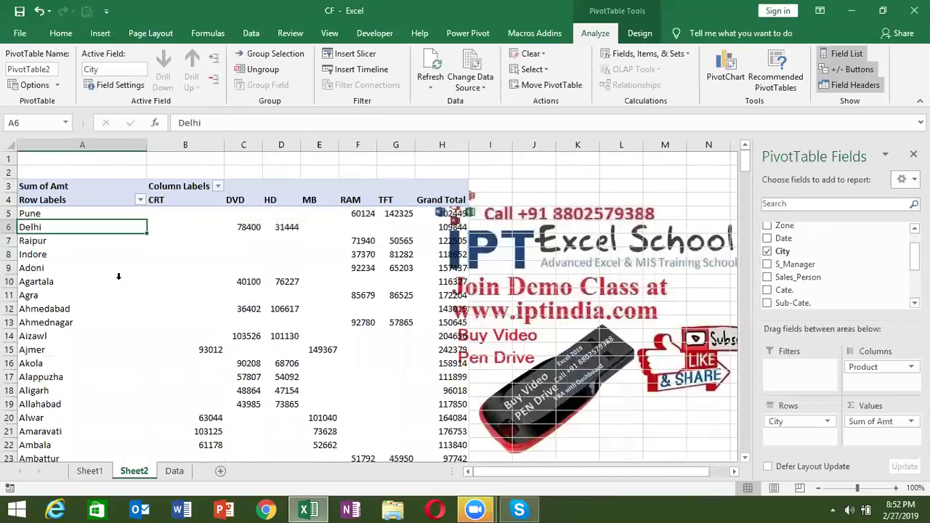
click(44, 295)
mouse_move(43, 295)
mouse_down()
mouse_move(54, 448)
mouse_move(84, 433)
mouse_up()
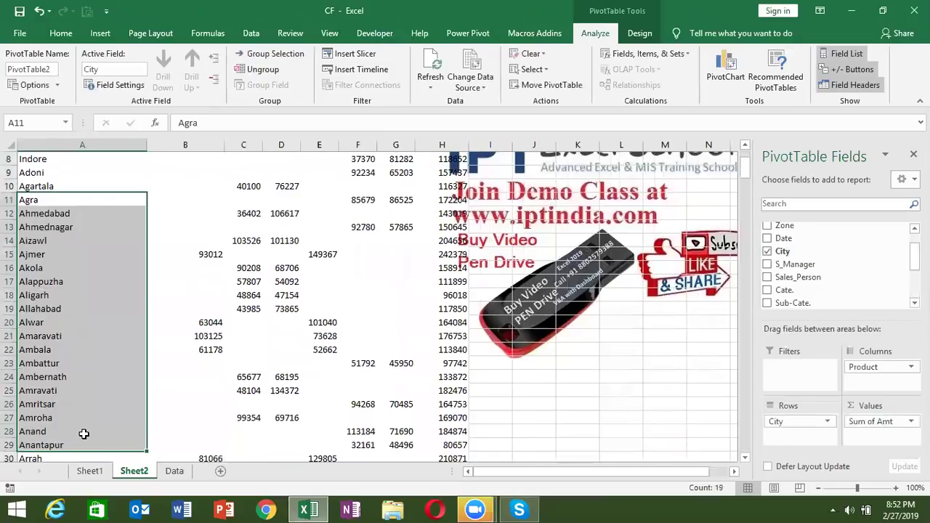
Group the selected cities into one item and rename it 'UP'.
right_click(46, 366)
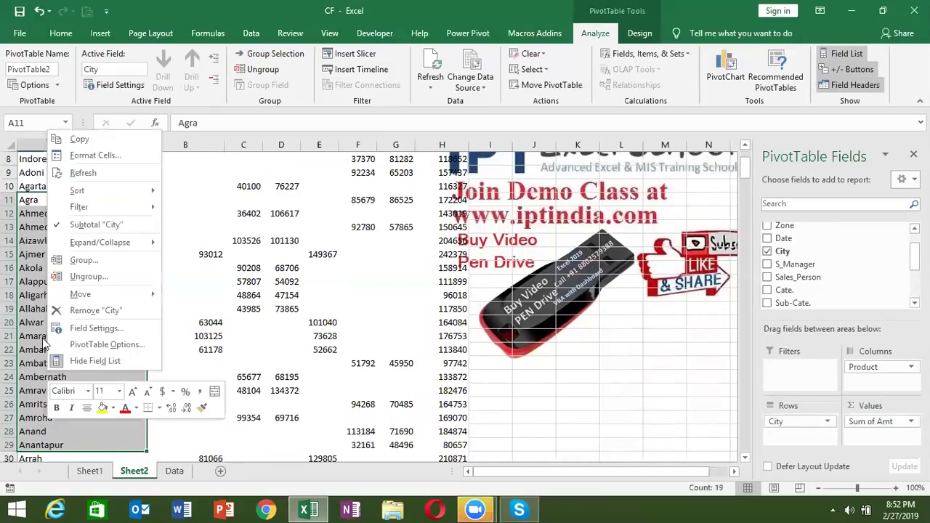
click(83, 260)
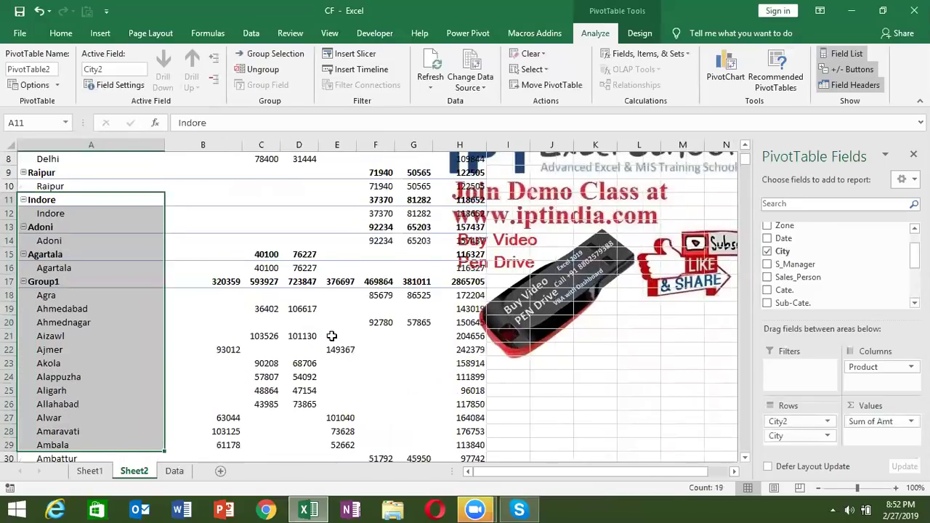
click(116, 288)
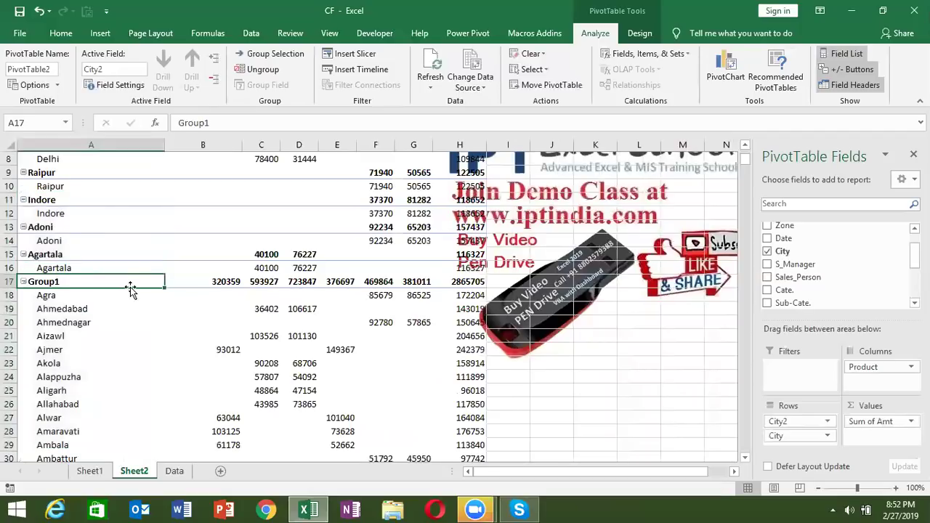
text(UP)
key(Return)
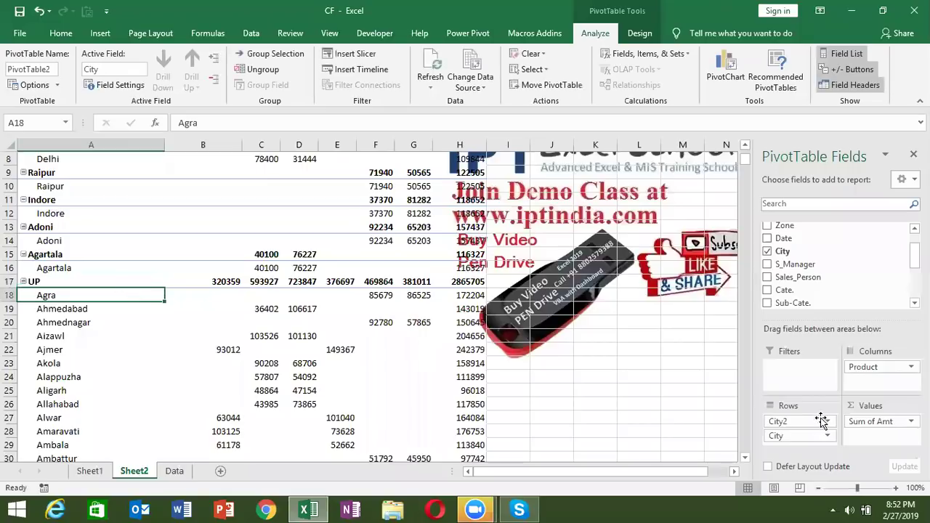
Remove the original City field from the rows, leaving City2 with the UP group.
click(797, 436)
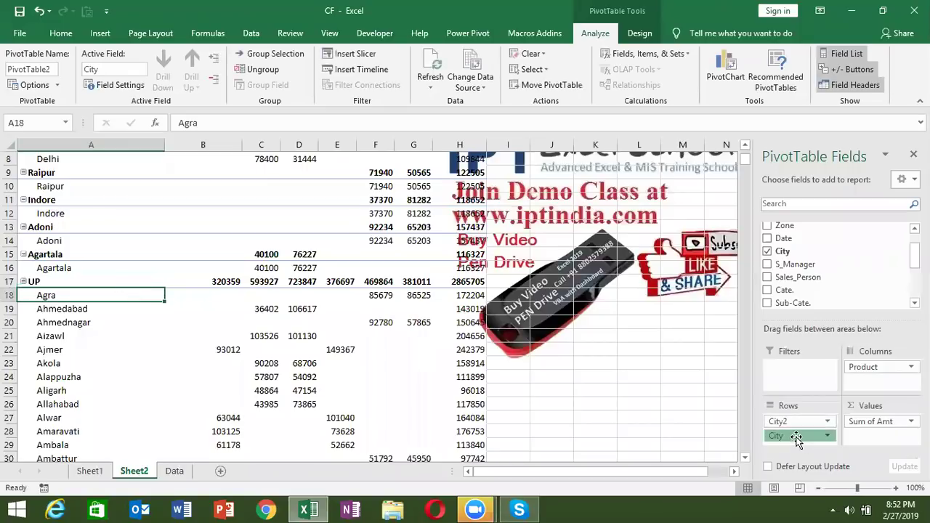
drag(797, 438, 792, 299)
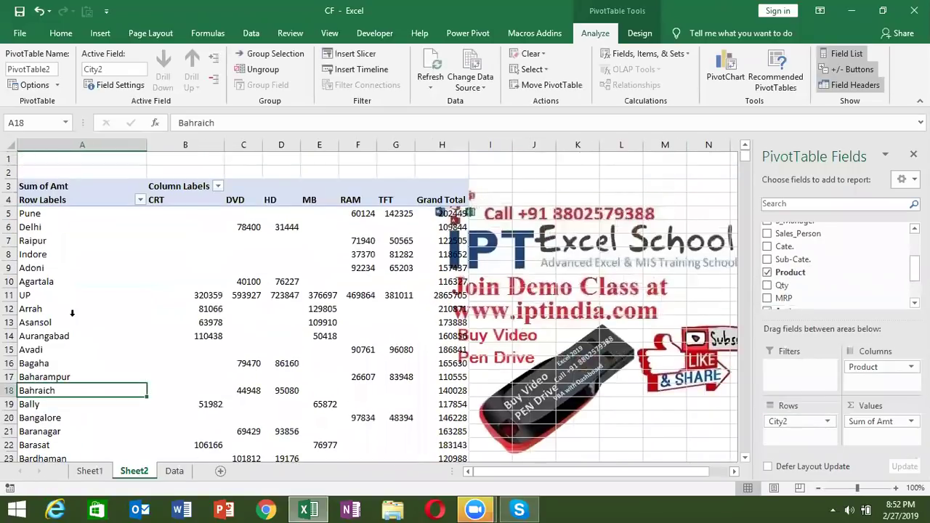
click(65, 298)
click(63, 295)
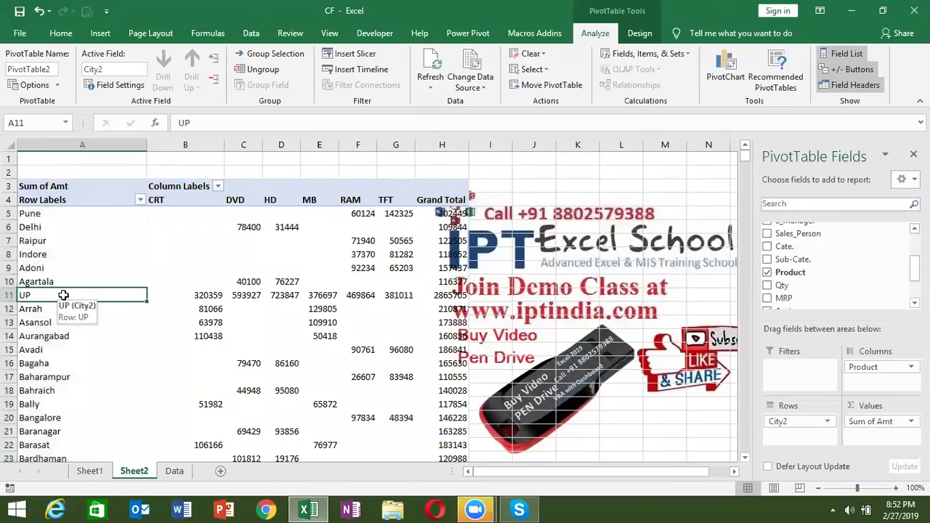
Delete the Sheet2 worksheet and confirm the permanent deletion.
right_click(143, 471)
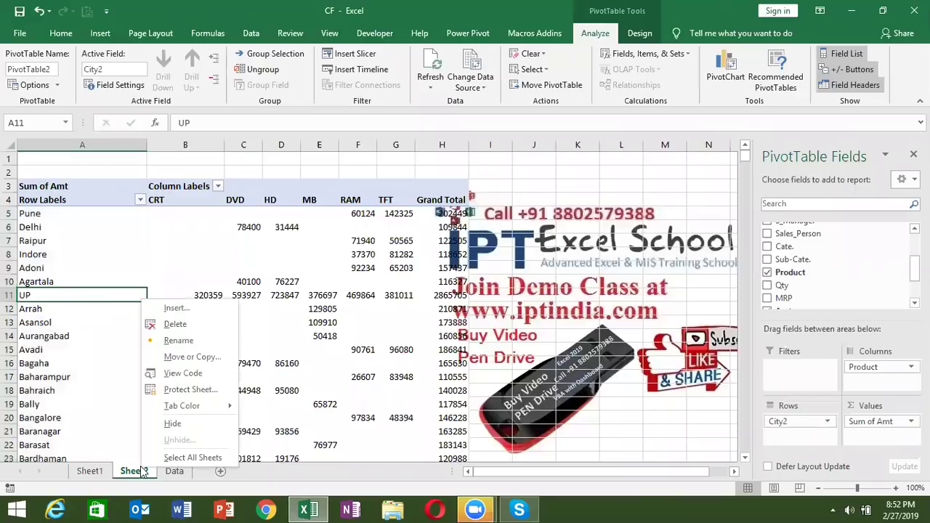
click(173, 324)
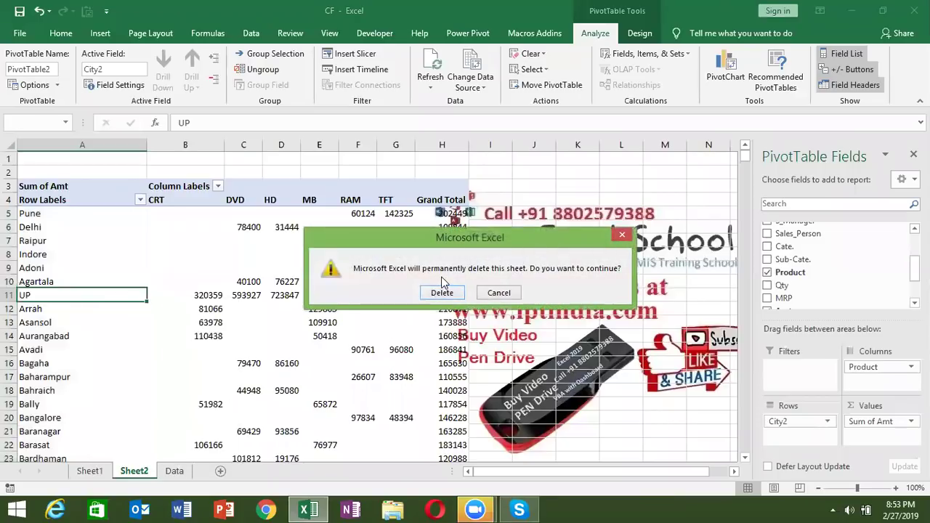
click(441, 294)
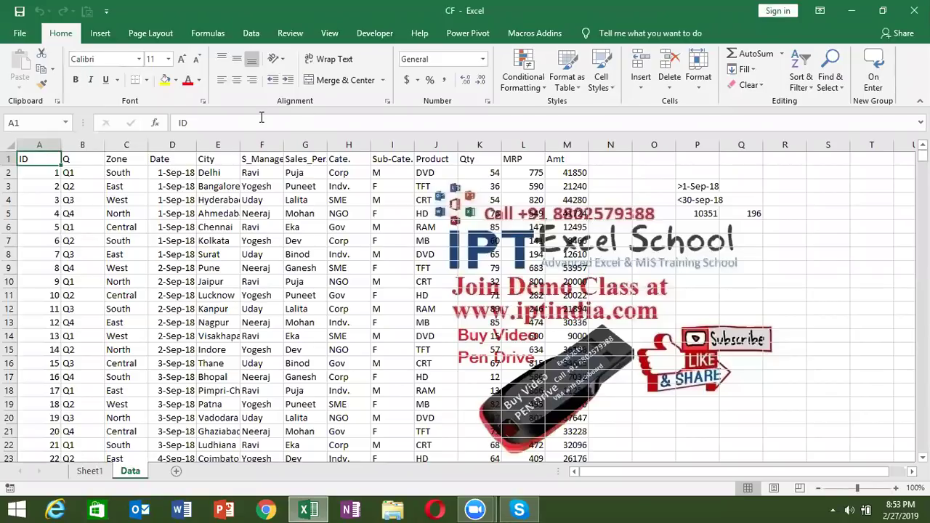
Insert an empty PivotTable of Data!$A$1:$M$1783 on a new worksheet.
click(100, 33)
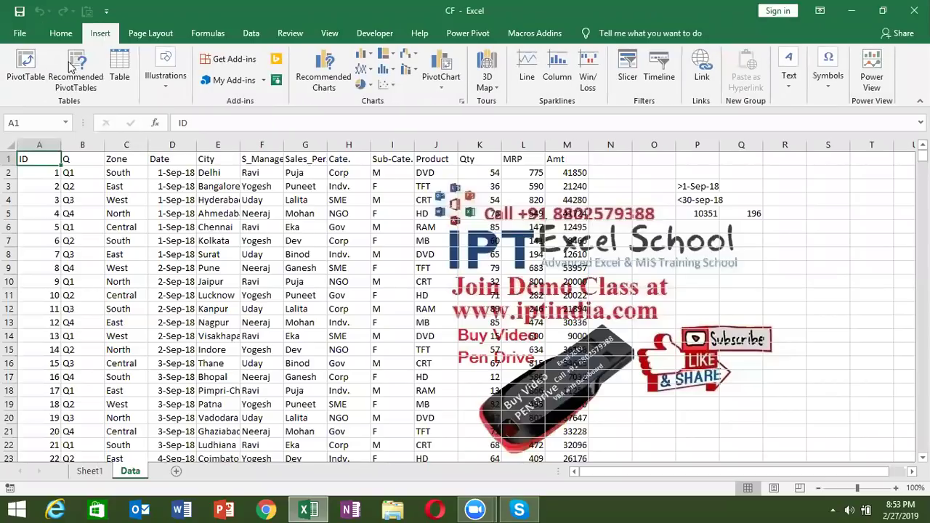
click(24, 64)
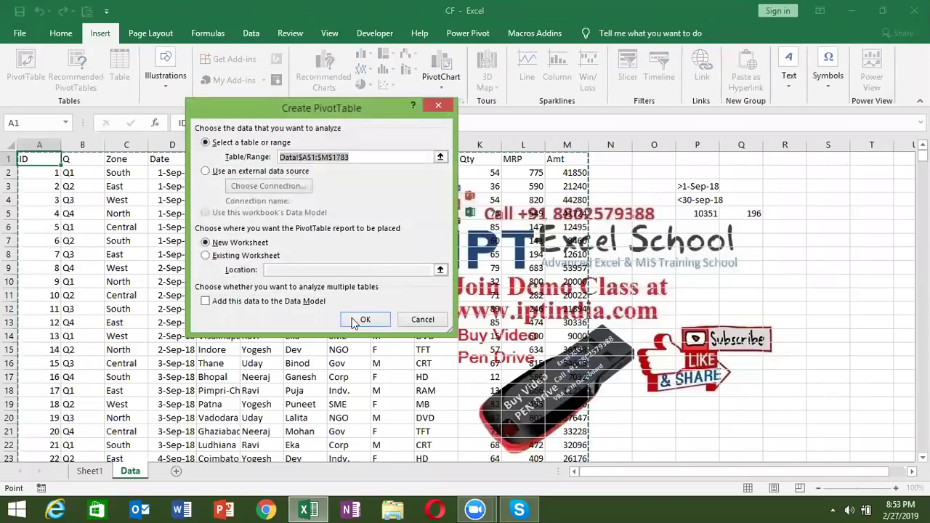
click(356, 320)
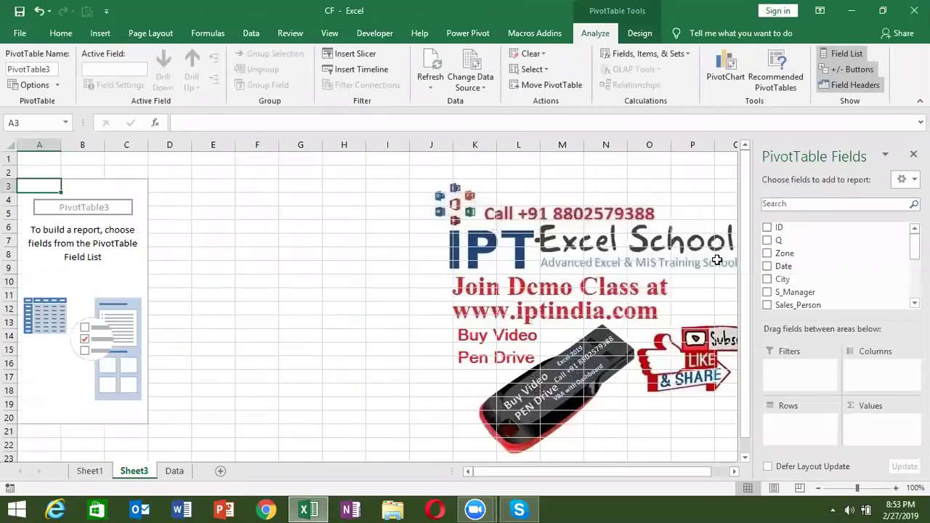
Return to the Data sheet and look over the Qty values in column K.
click(173, 469)
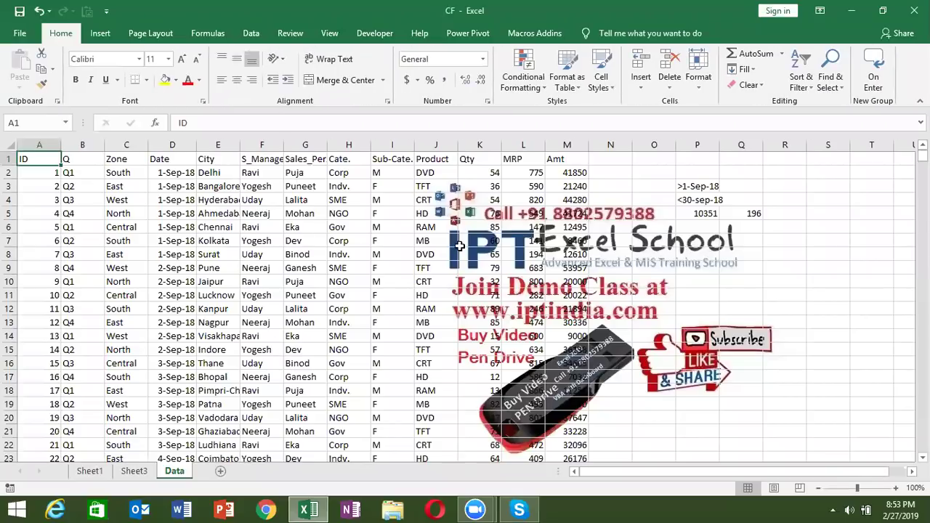
click(474, 190)
click(479, 213)
click(480, 254)
click(483, 308)
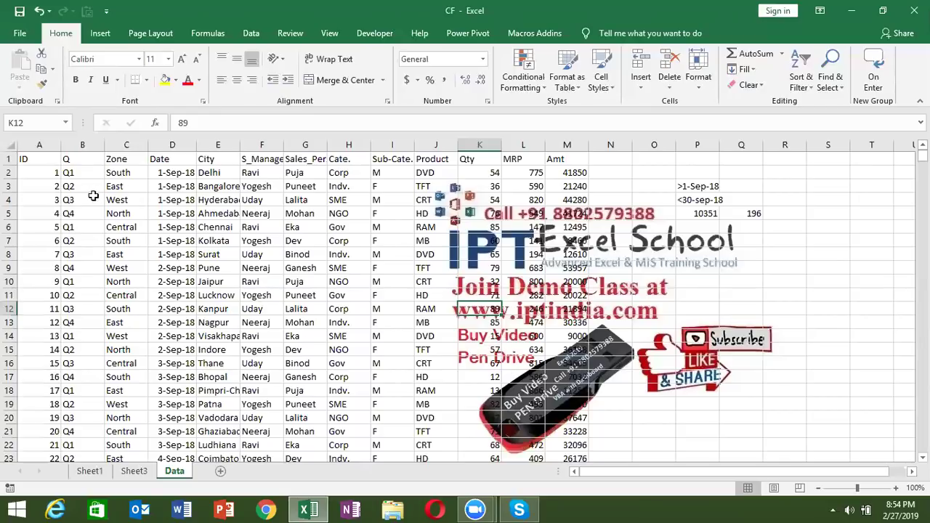
Insert another PivotTable of the sales data on a new sheet.
click(52, 165)
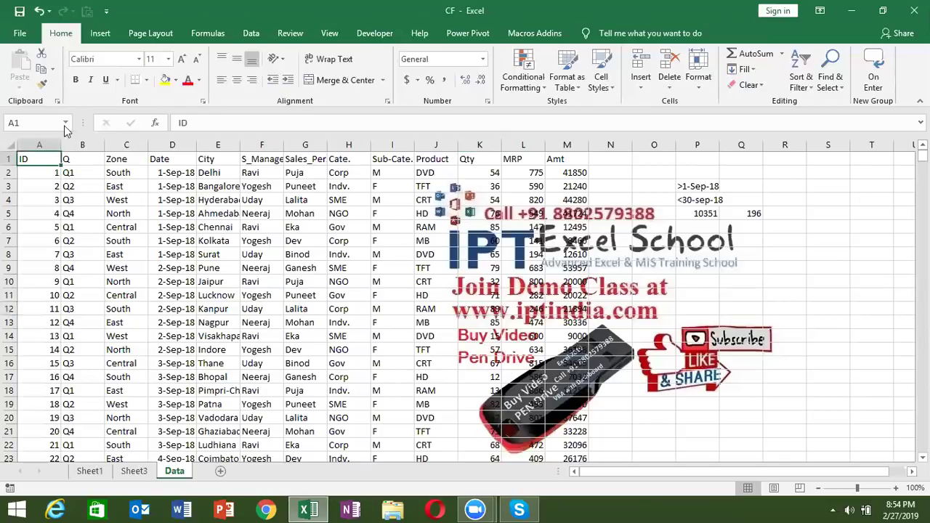
click(100, 33)
click(25, 67)
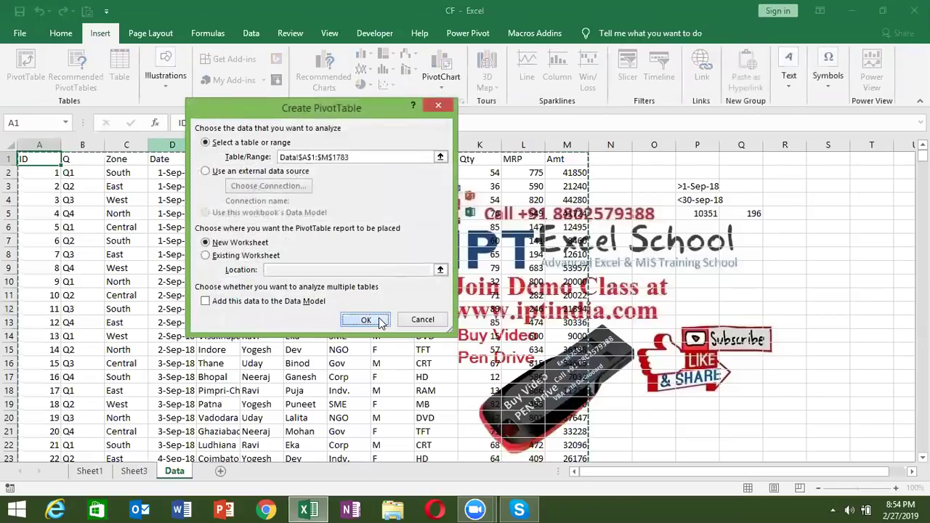
click(367, 319)
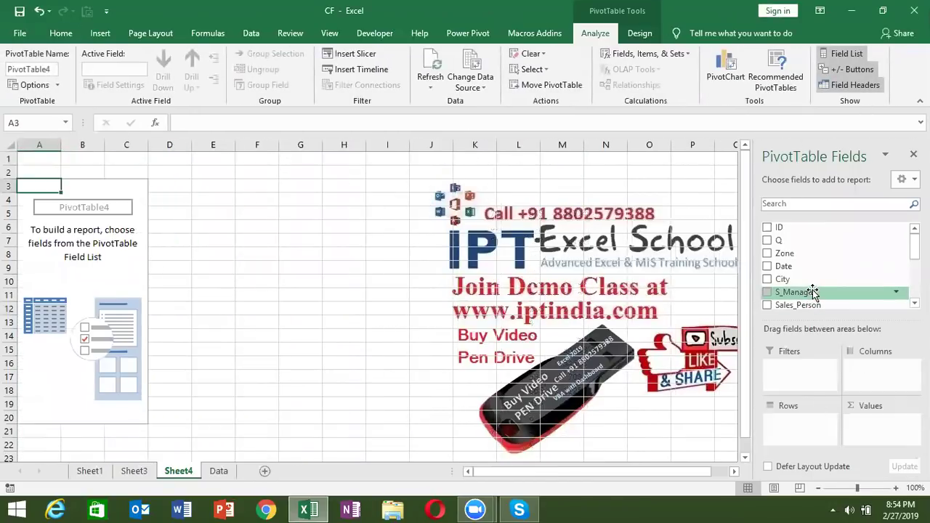
Put Qty in the pivot's Rows and Sum of Qty in Values.
scroll(901, 266, down, 3)
scroll(835, 270, down, 3)
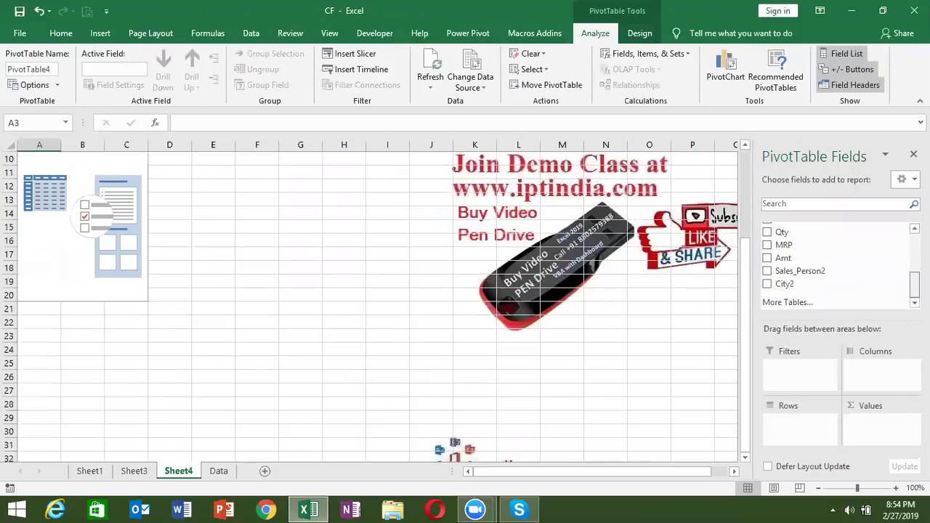
scroll(802, 261, up, 1)
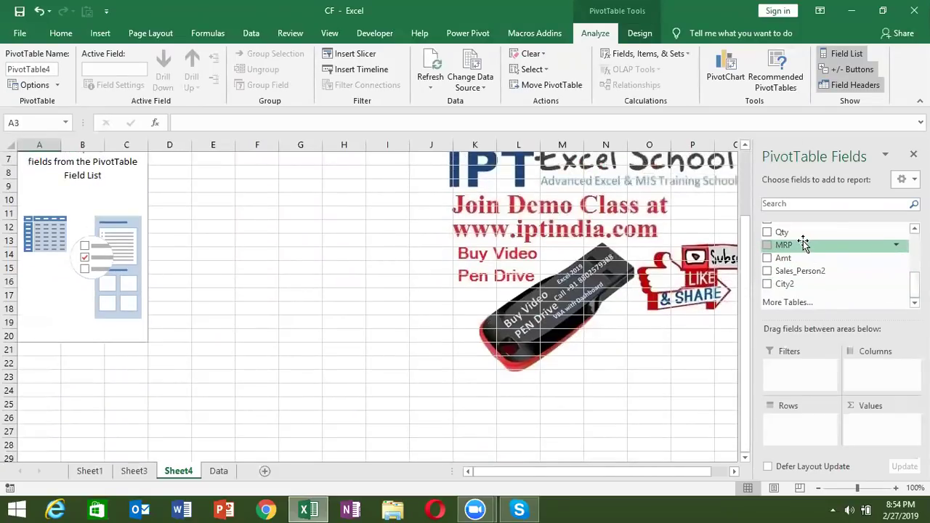
drag(795, 232, 792, 425)
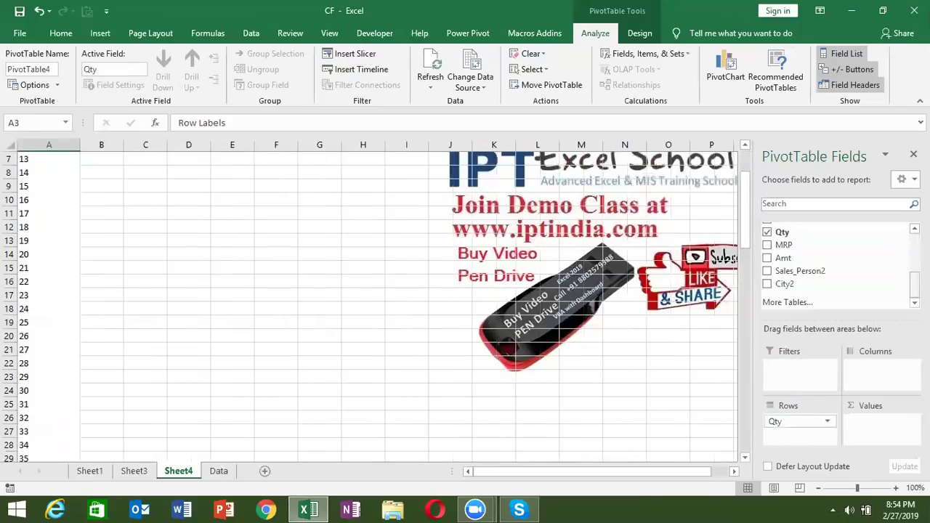
drag(783, 294, 865, 431)
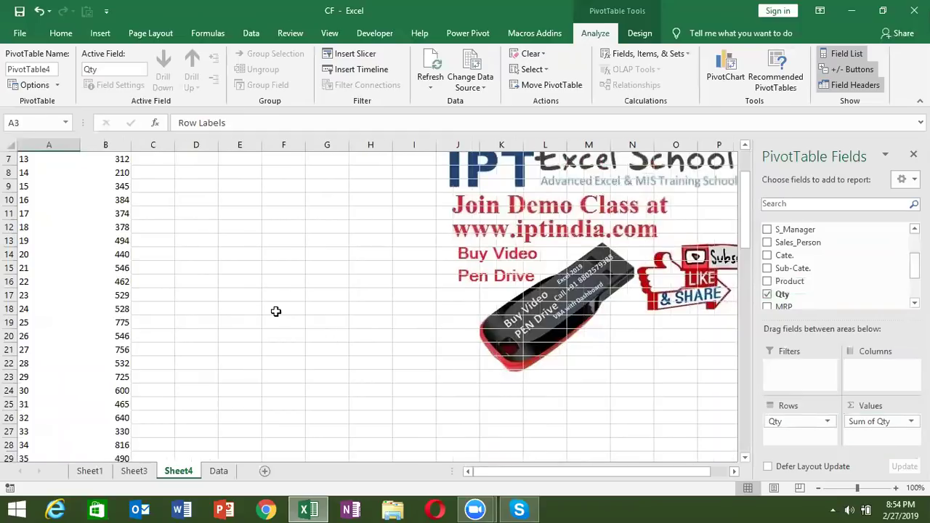
scroll(273, 312, up, 2)
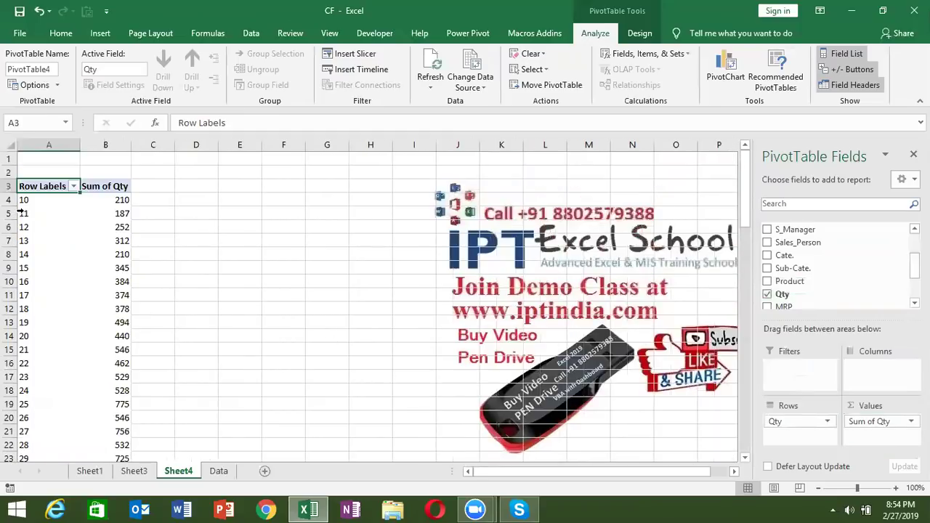
Group the Qty row labels from 0 to 100 in bands of 10, then move to Sheet3.
click(27, 251)
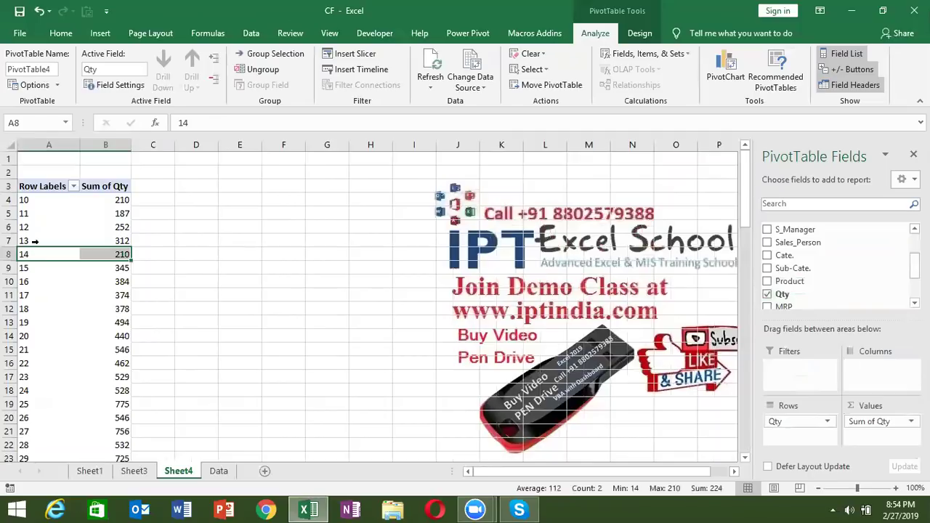
click(32, 227)
right_click(45, 226)
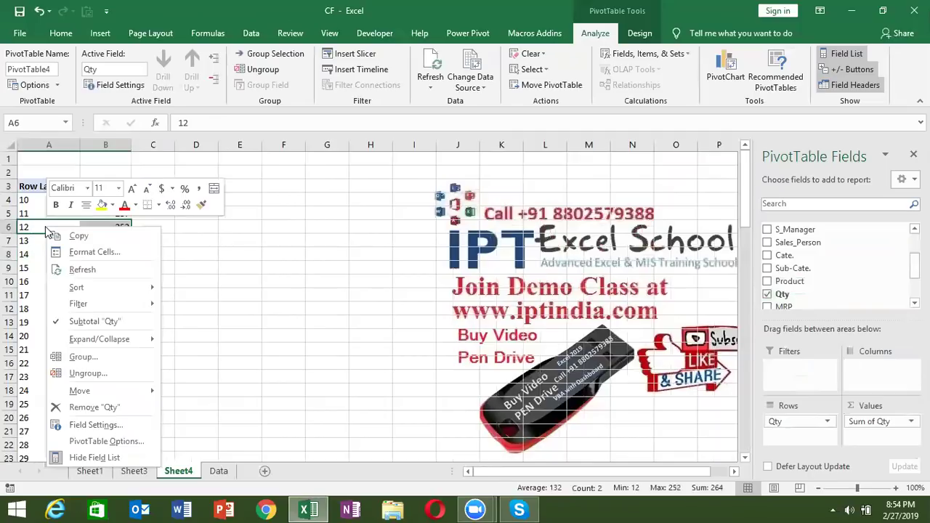
click(98, 357)
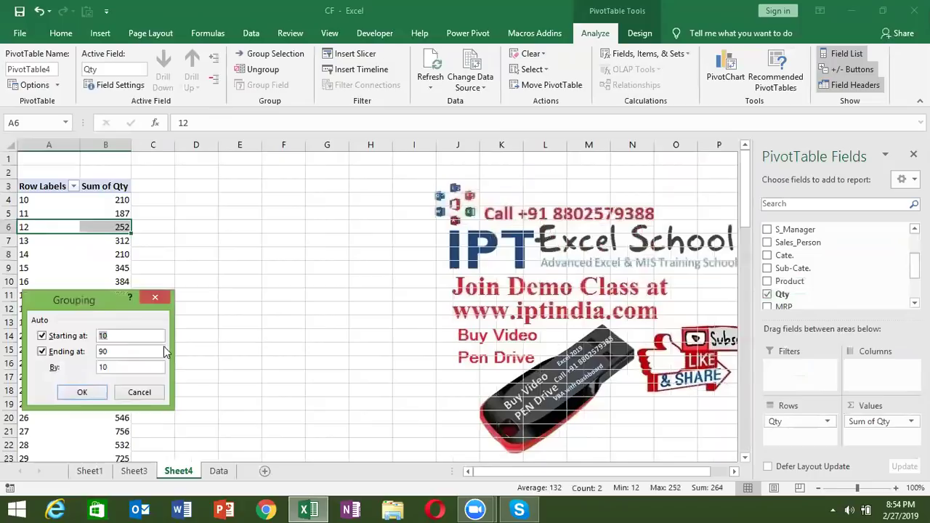
click(65, 335)
text(0)
double_click(111, 351)
text(1)
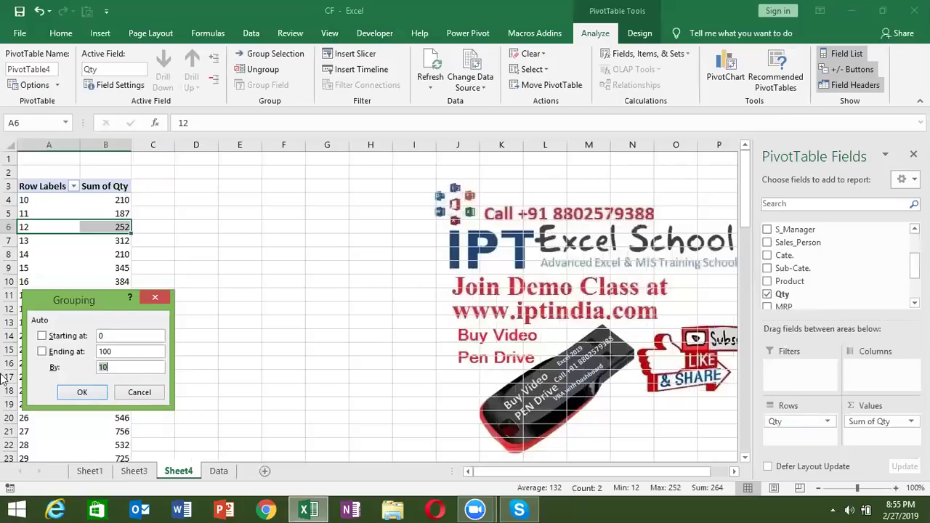
click(95, 397)
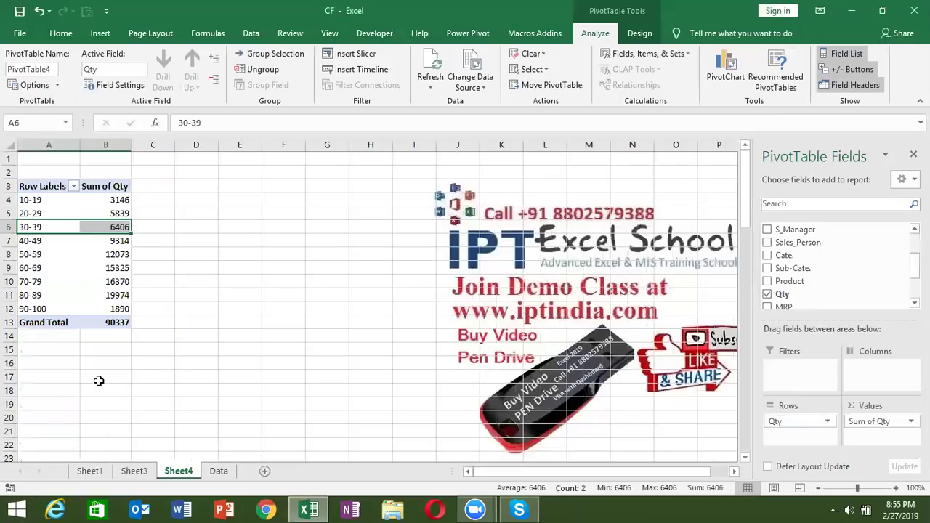
click(103, 199)
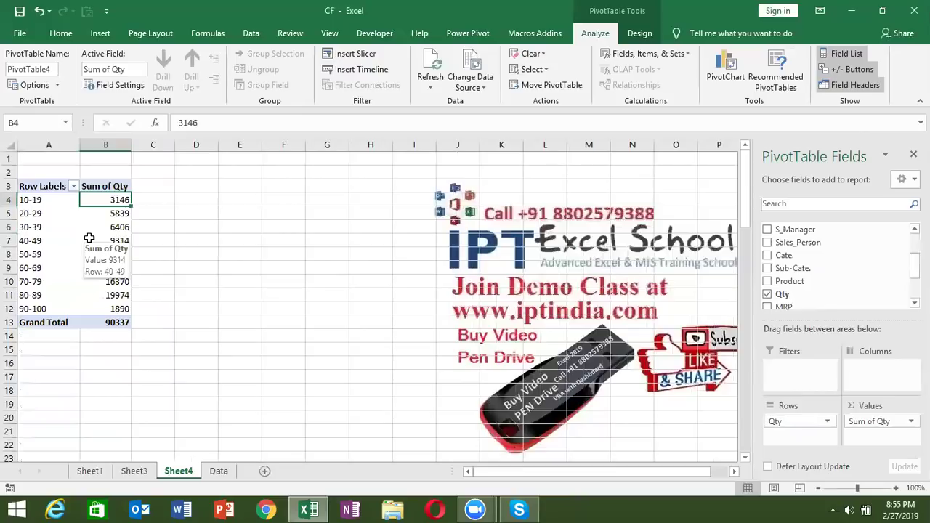
click(129, 472)
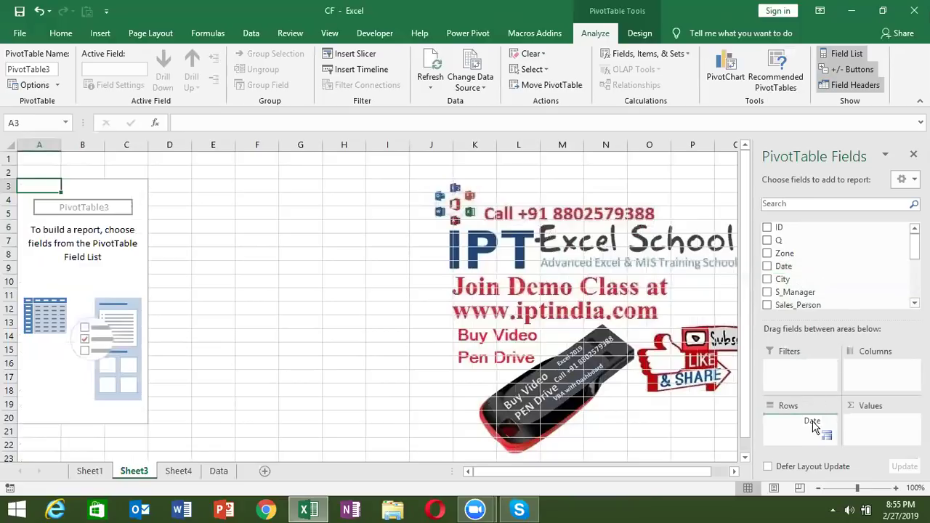
Put Date in Rows and Count of City in Values, and remove the year grouping.
drag(785, 266, 810, 421)
drag(793, 283, 888, 440)
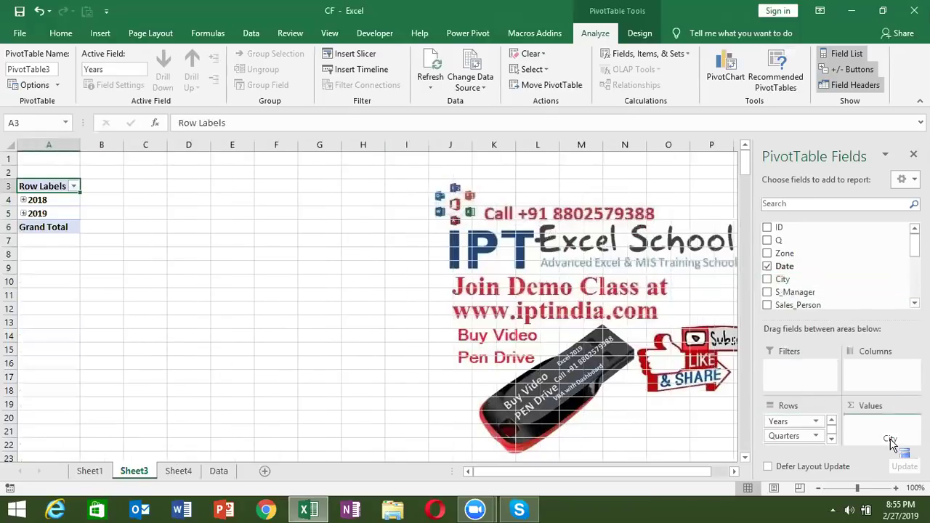
right_click(49, 212)
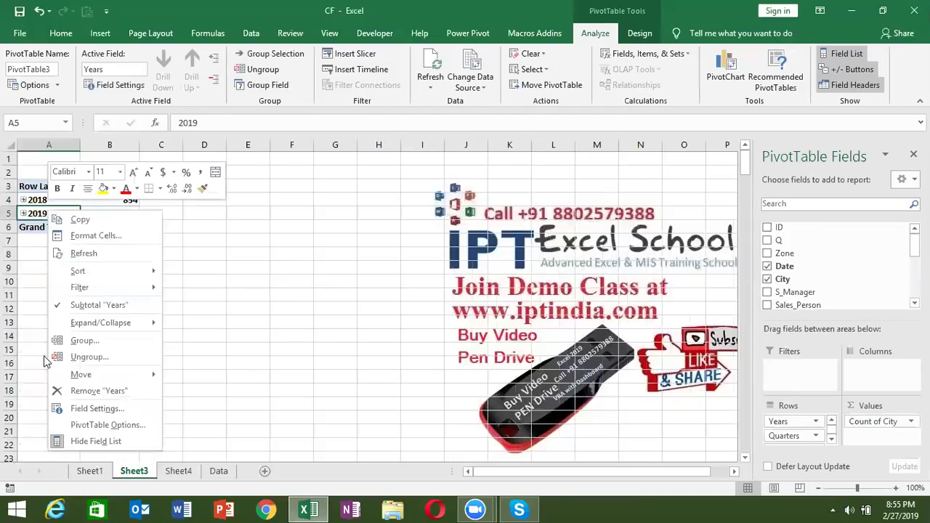
click(76, 357)
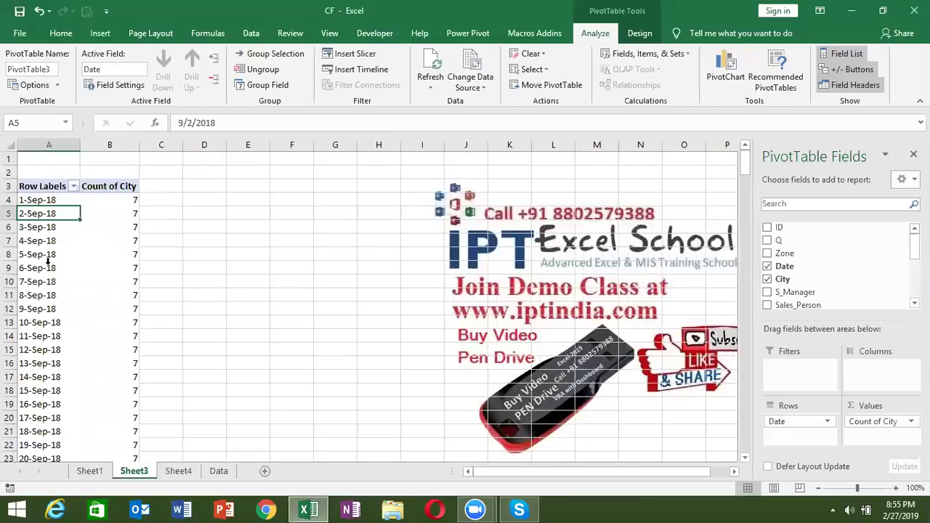
Group the individual dates by months, Jan through Dec.
right_click(50, 267)
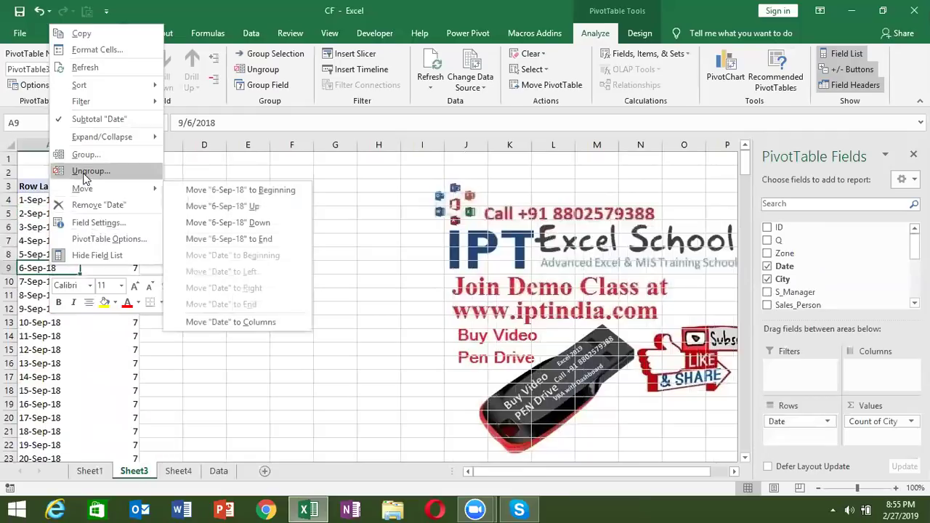
click(86, 154)
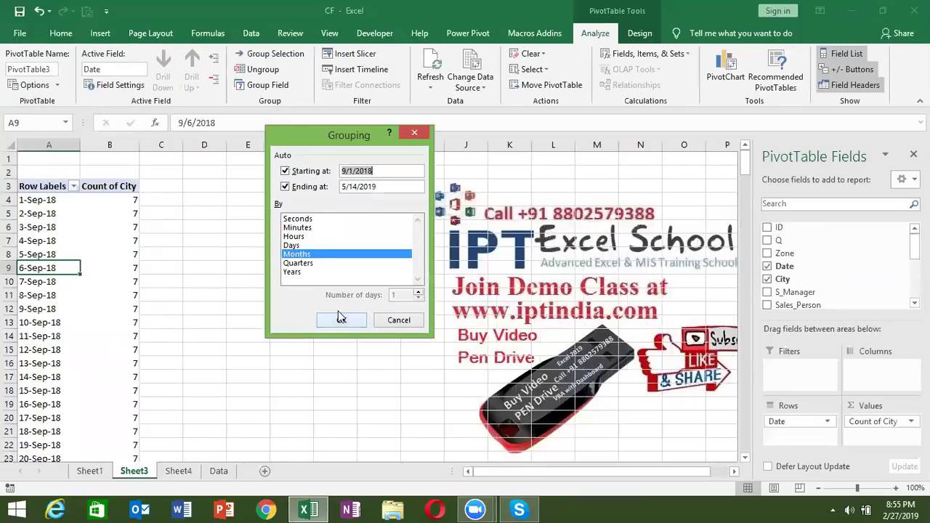
click(341, 319)
click(109, 241)
right_click(93, 240)
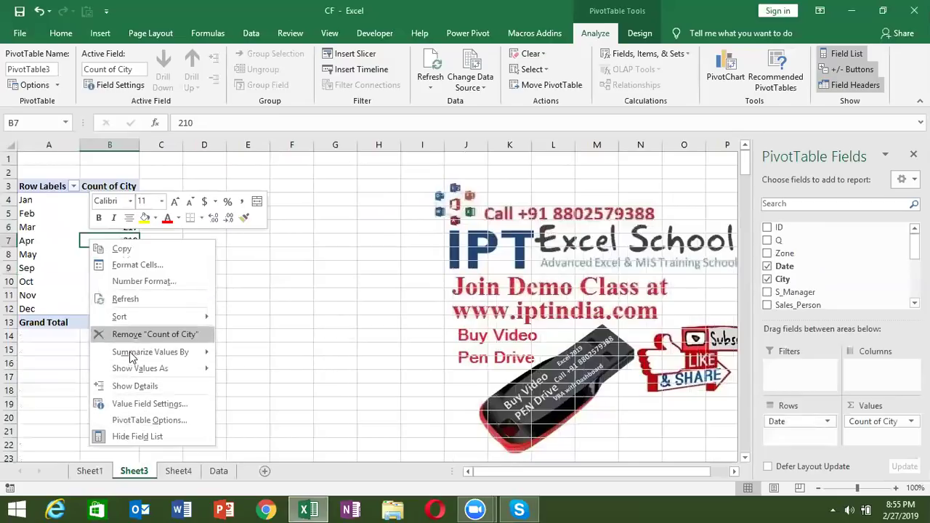
Group the dates by Years and Months and place Years as rows above the months.
click(48, 270)
right_click(51, 272)
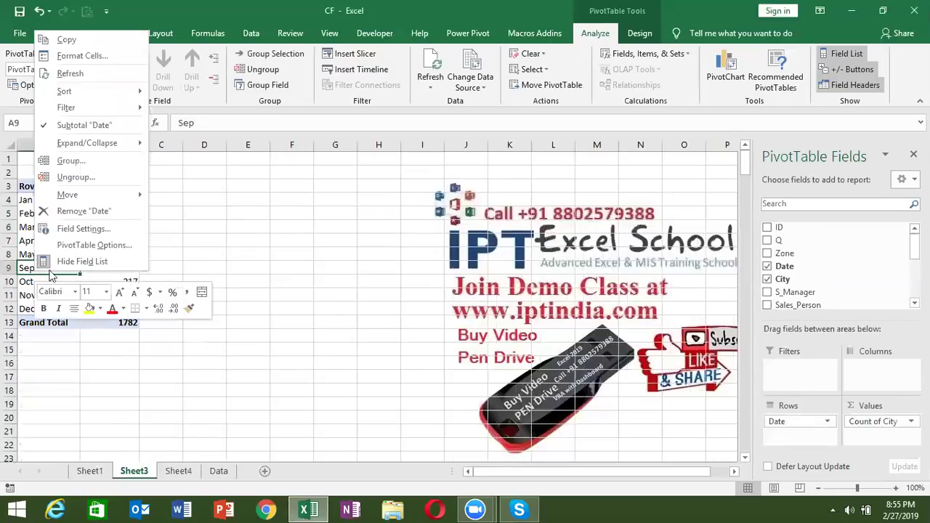
click(90, 160)
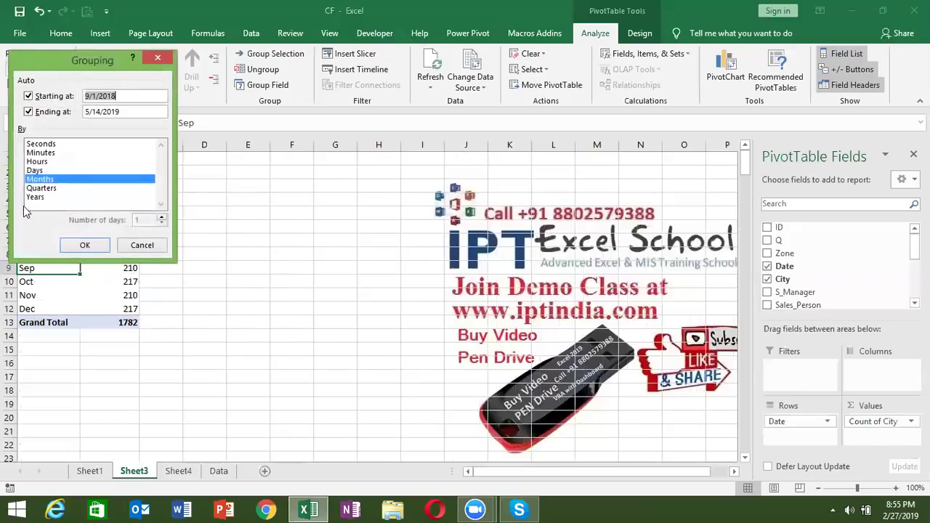
click(34, 197)
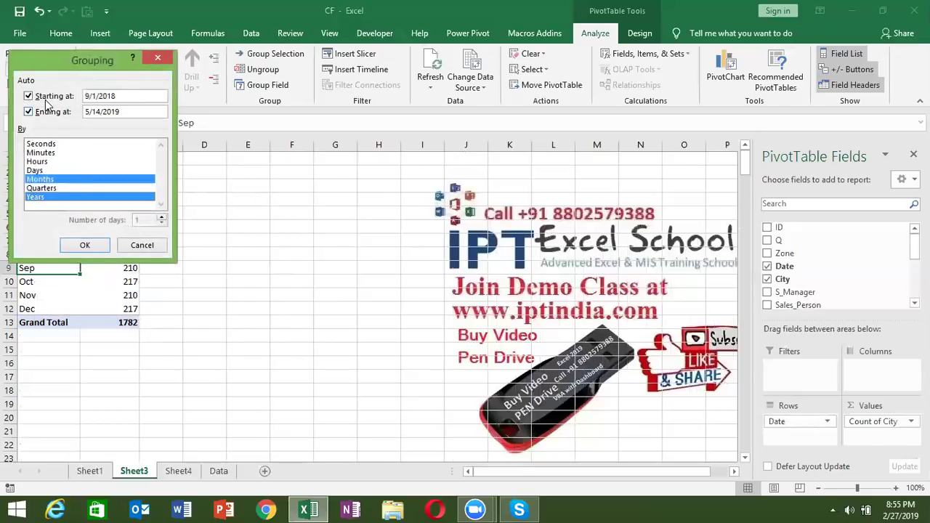
click(101, 247)
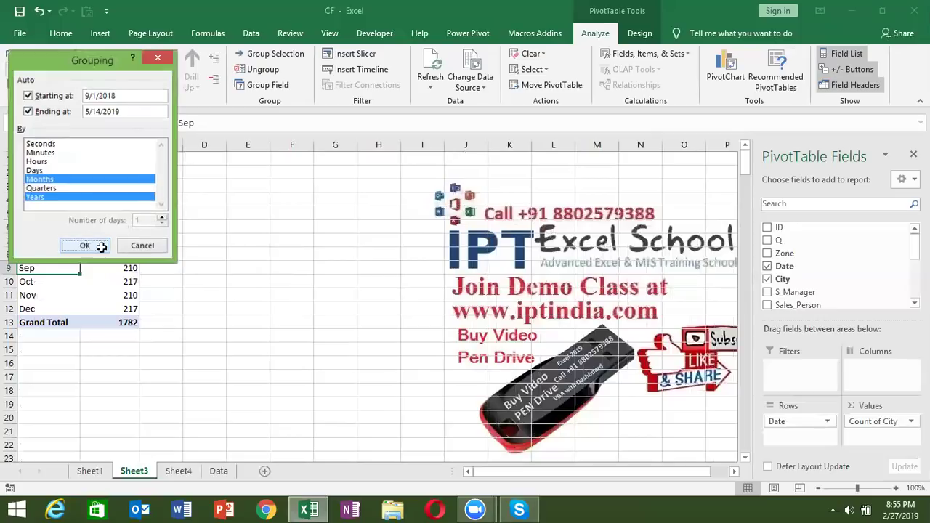
mouse_move(781, 421)
mouse_down()
mouse_move(779, 380)
mouse_move(863, 367)
mouse_up()
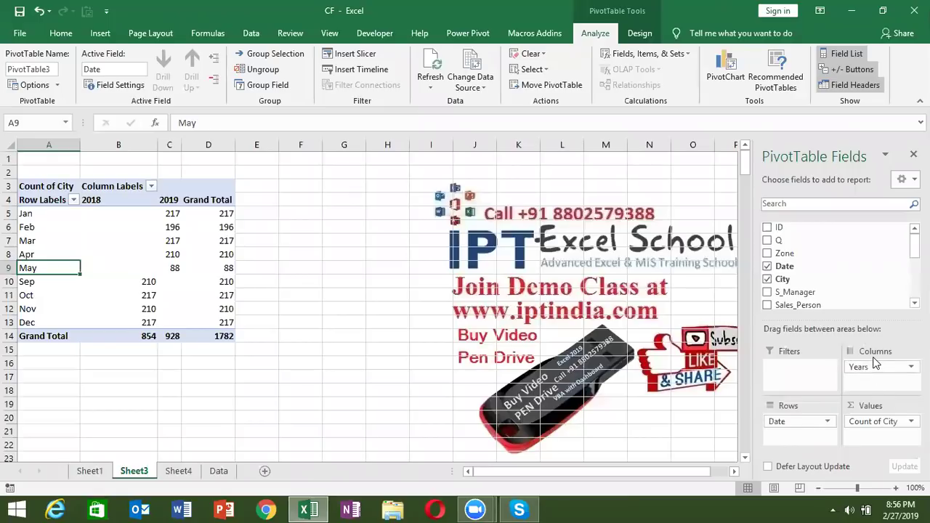
drag(874, 369, 799, 420)
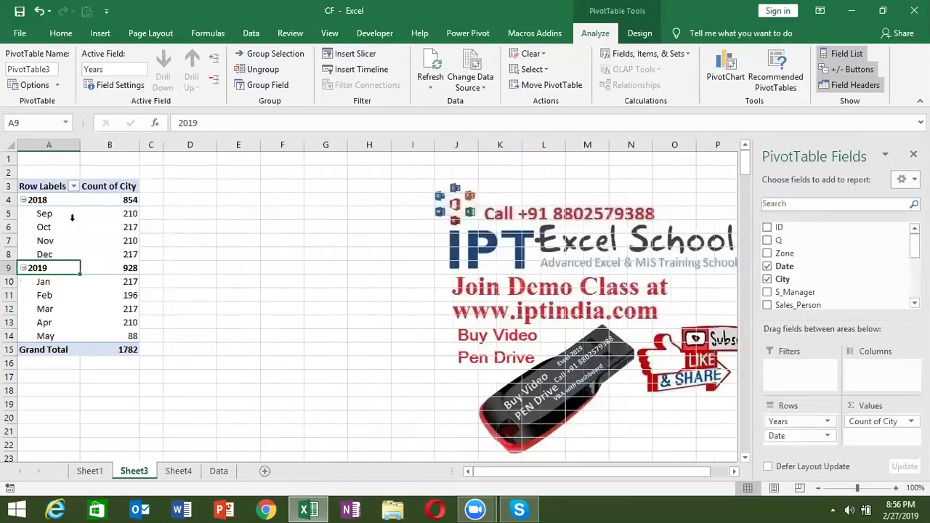
Ungroup Years and Months, then group the dates by Days in 15-day periods from 9/1/2018.
right_click(49, 268)
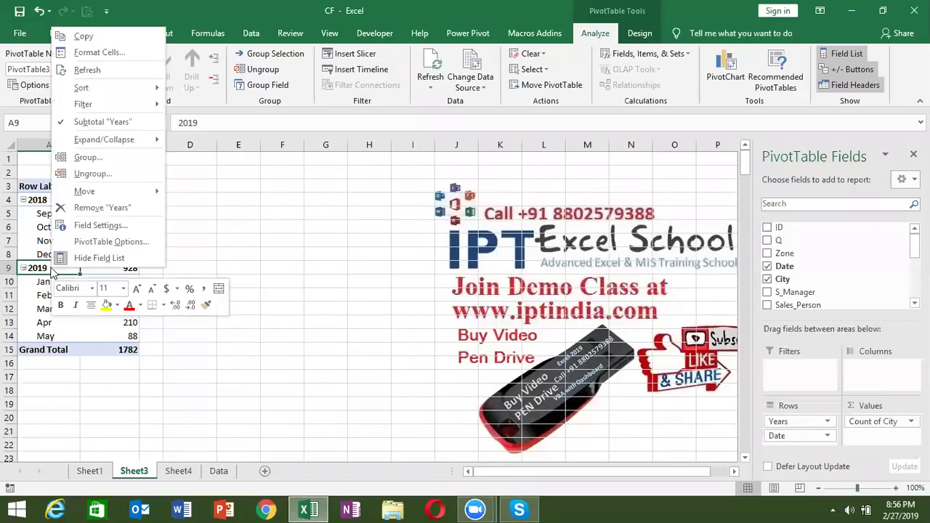
click(87, 174)
click(77, 227)
right_click(84, 234)
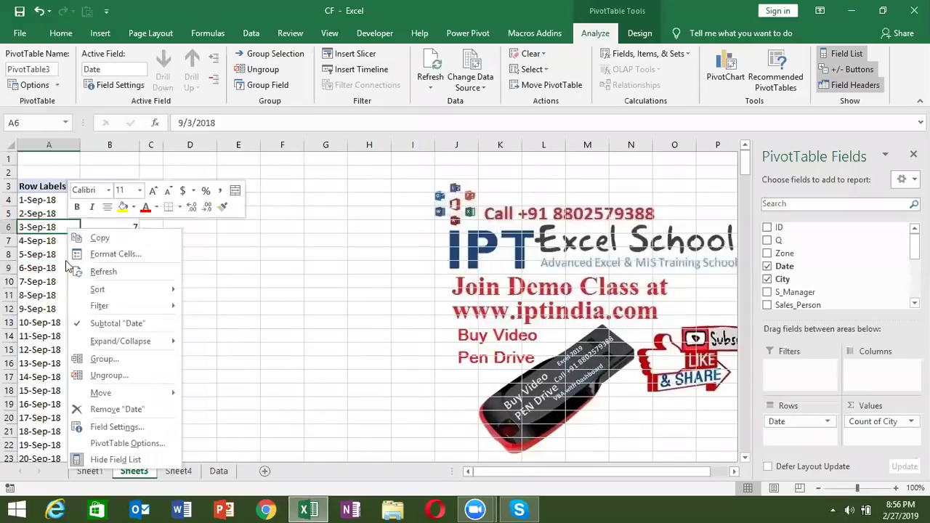
click(131, 357)
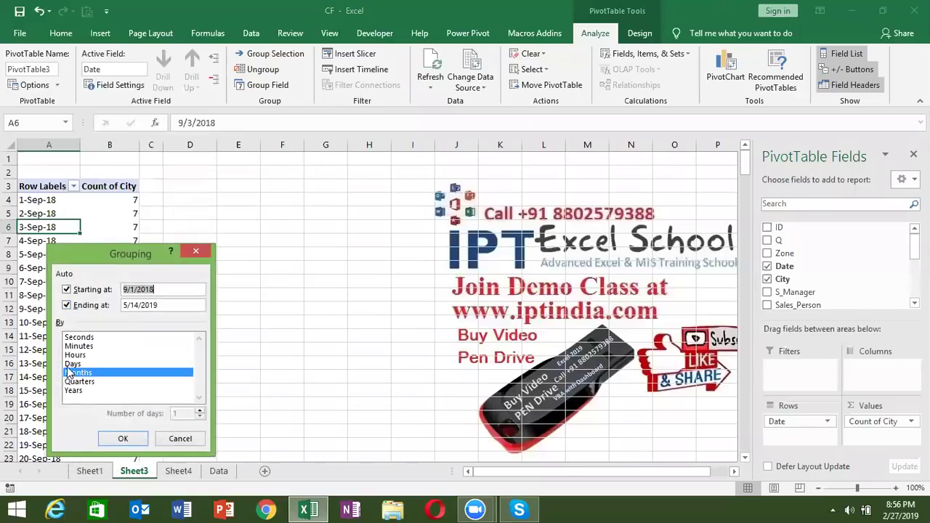
click(73, 363)
click(76, 373)
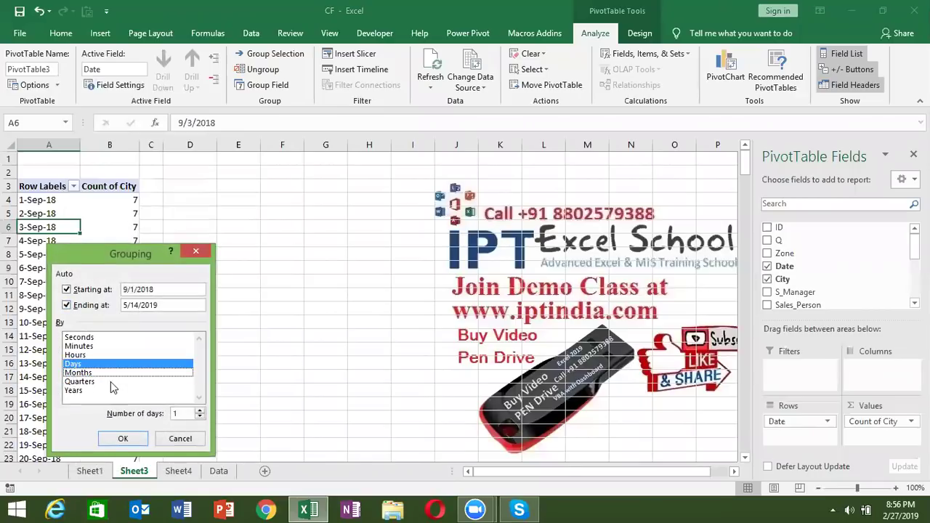
click(186, 414)
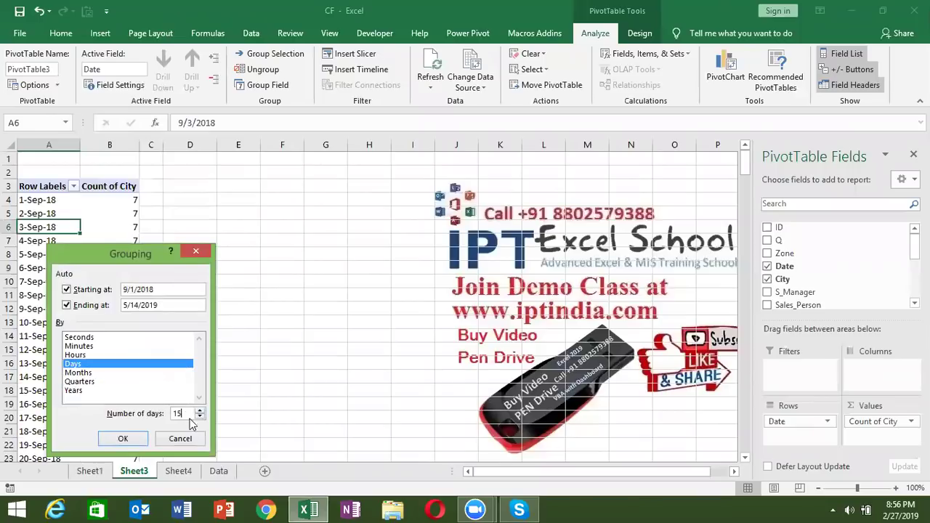
click(120, 438)
mouse_move(138, 423)
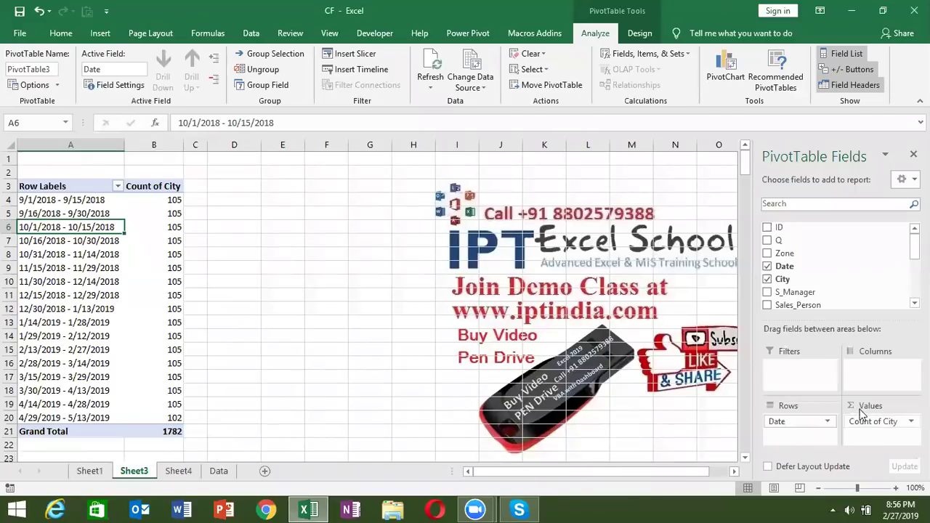
Replace Count of City with Sum of Amt in Values, then show the desktop.
drag(869, 425, 842, 247)
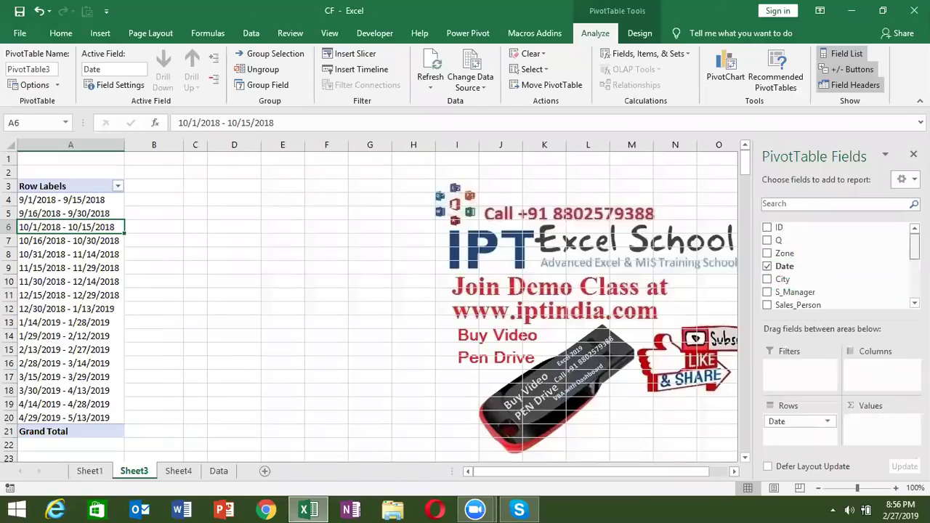
drag(913, 246, 913, 286)
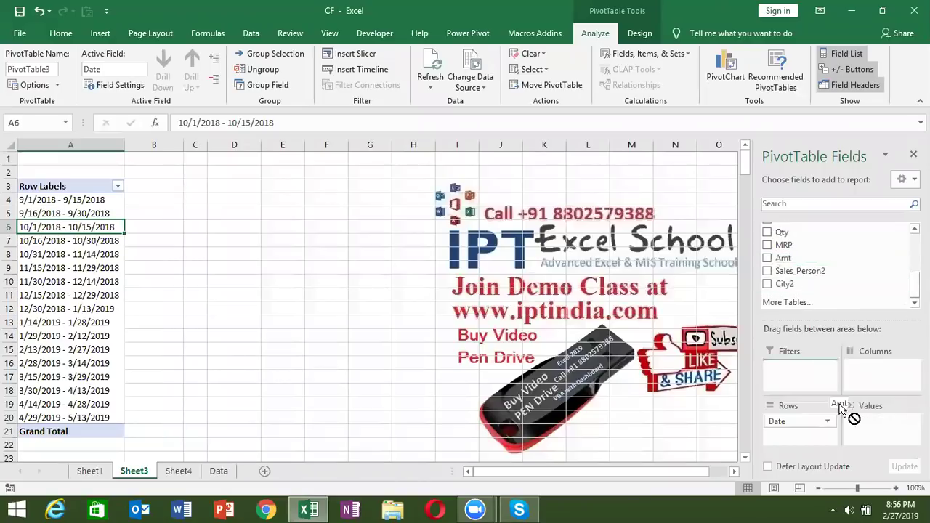
drag(783, 258, 854, 434)
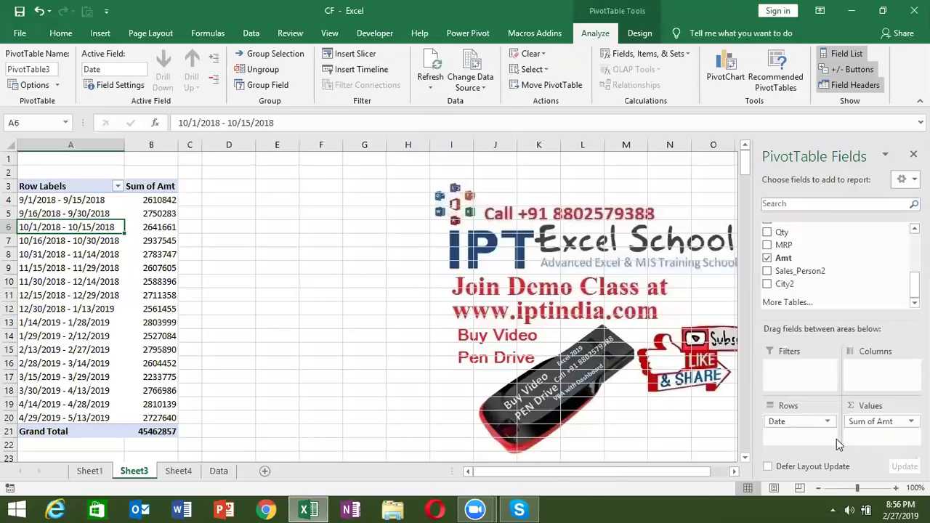
key(super+d)
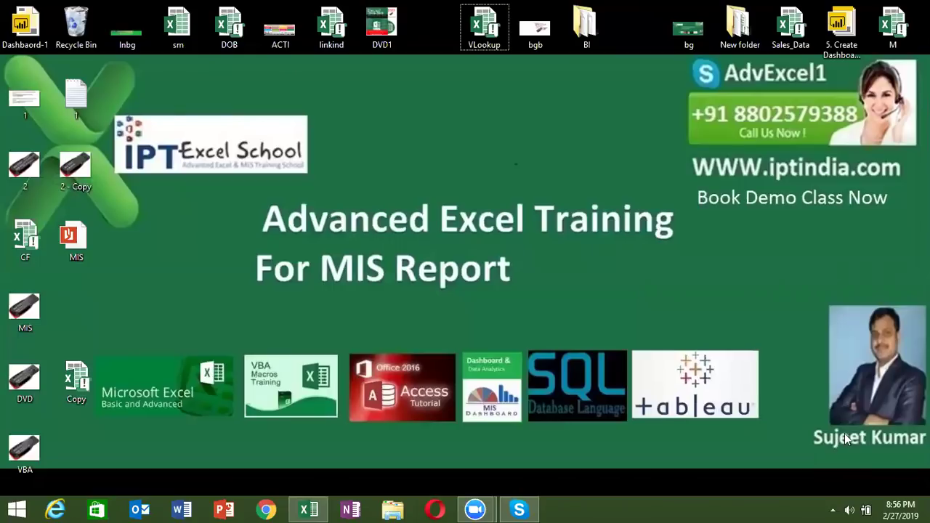
Restore Excel and copy the Data sheet's full range A1:M1783.
click(309, 509)
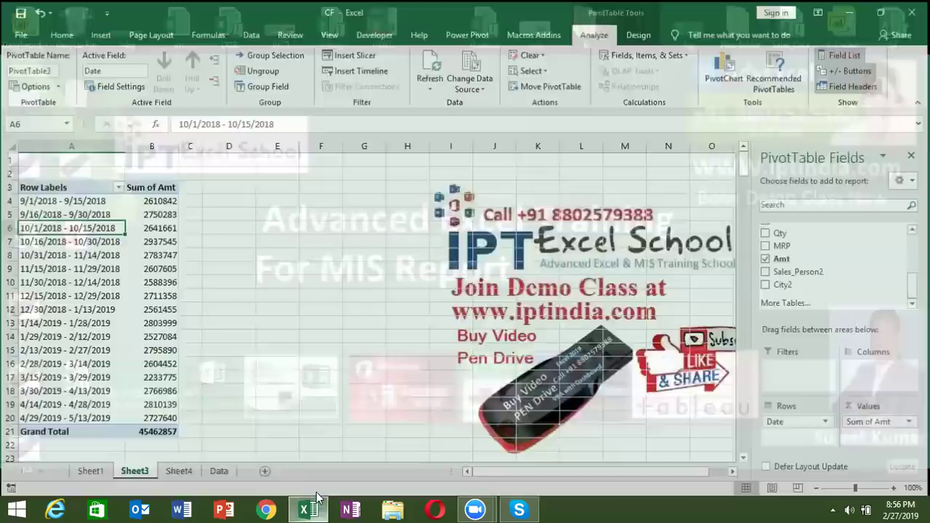
click(179, 471)
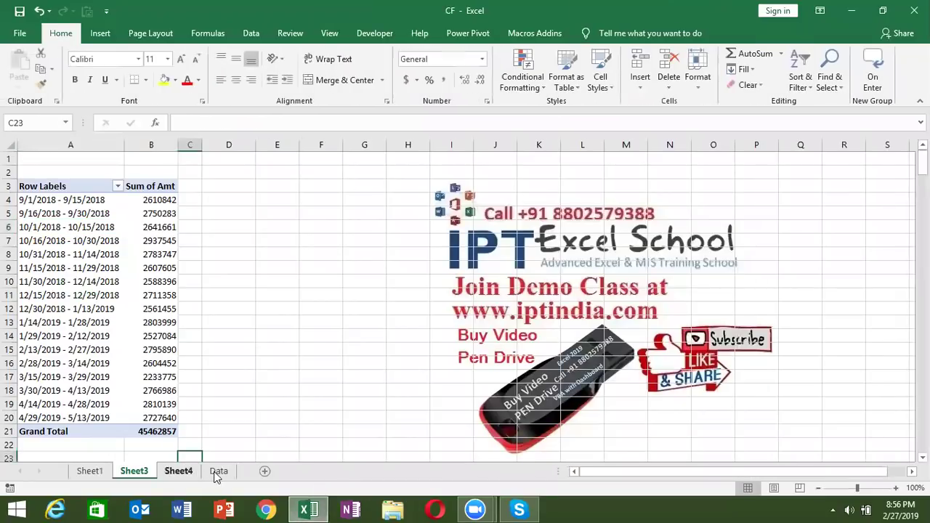
click(219, 471)
key(shift+space)
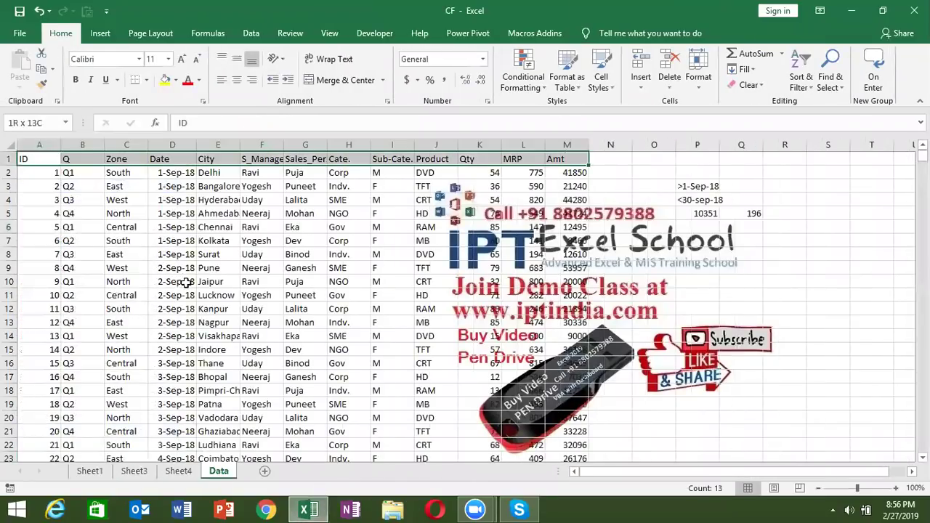
key(ctrl+q)
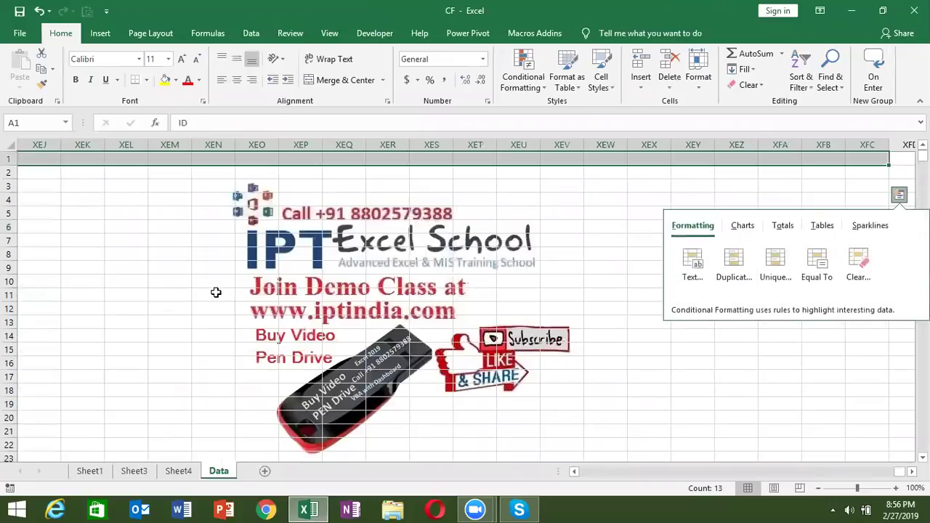
key(Left)
click(153, 255)
key(ctrl+Left)
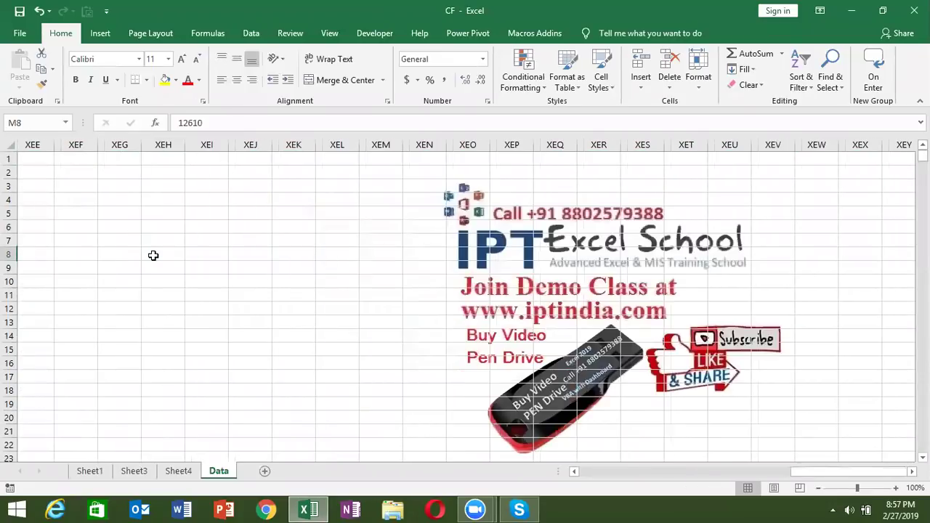
key(ctrl+Home)
key(ctrl+shift+Right)
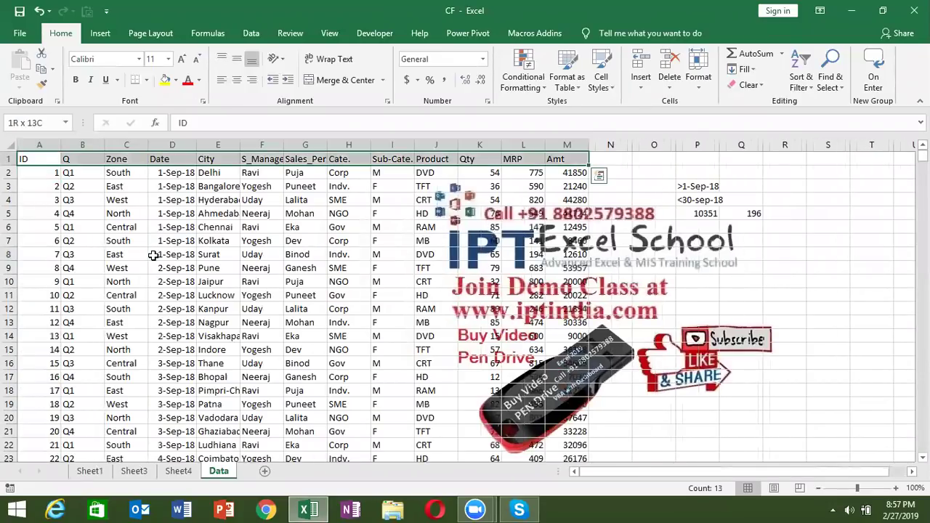
key(ctrl+shift+Down)
key(ctrl+c)
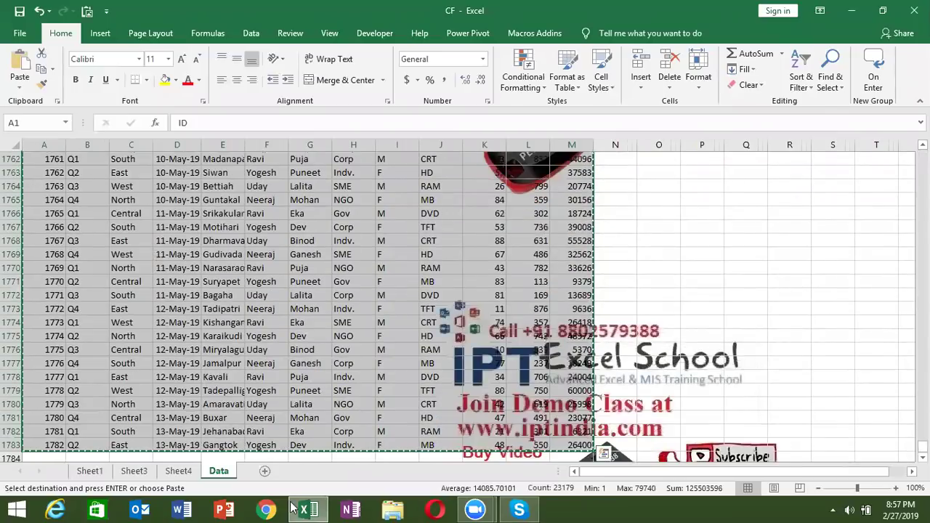
Paste the copied records into a new Sheet5 and bring up Create Table.
click(265, 472)
key(ctrl+v)
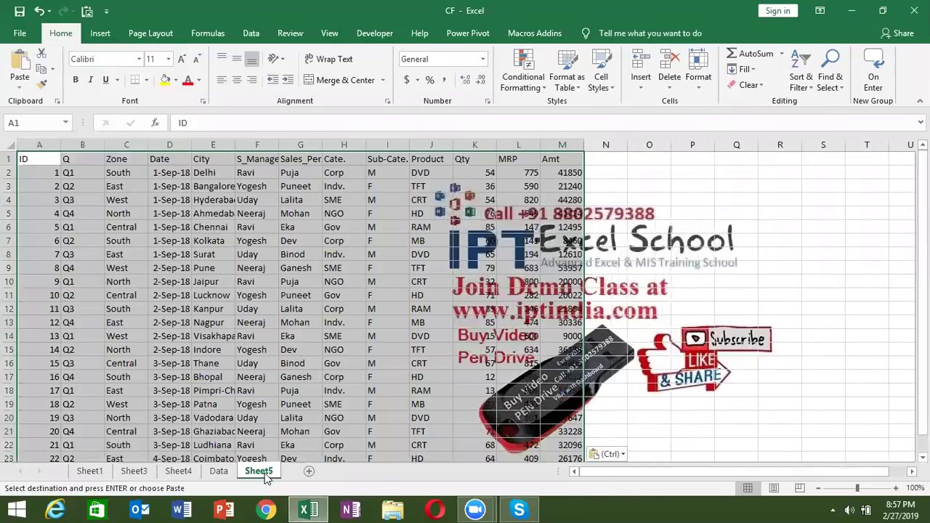
click(99, 34)
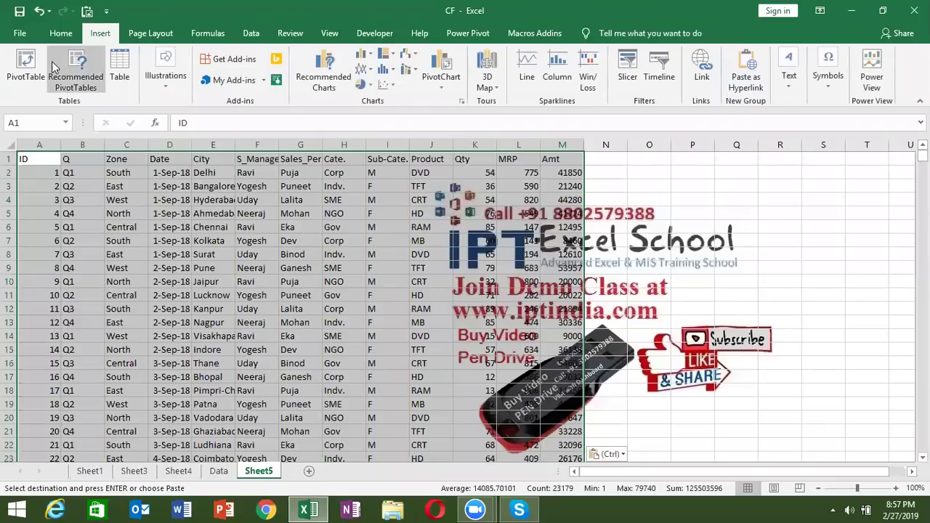
click(112, 73)
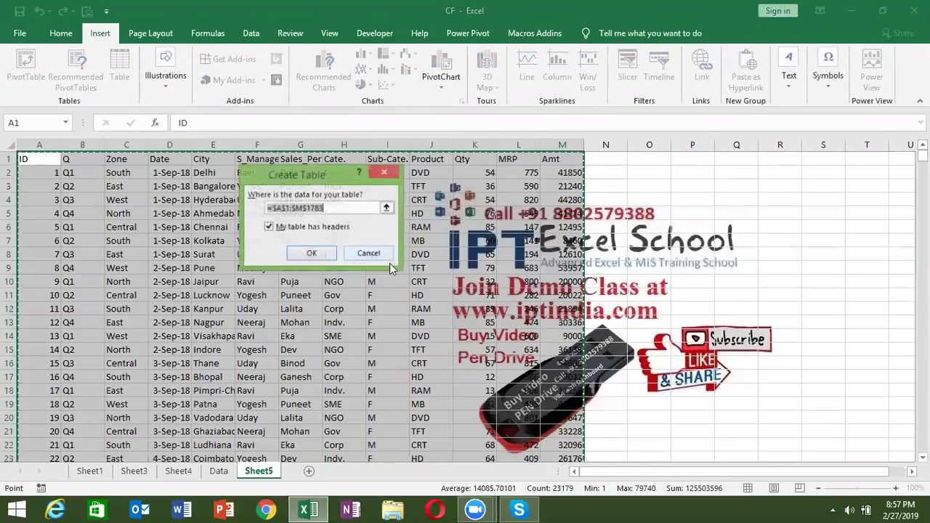
Create Table1 with headers, toggle Banded Rows off and on, and select the first record A2:M2.
click(330, 255)
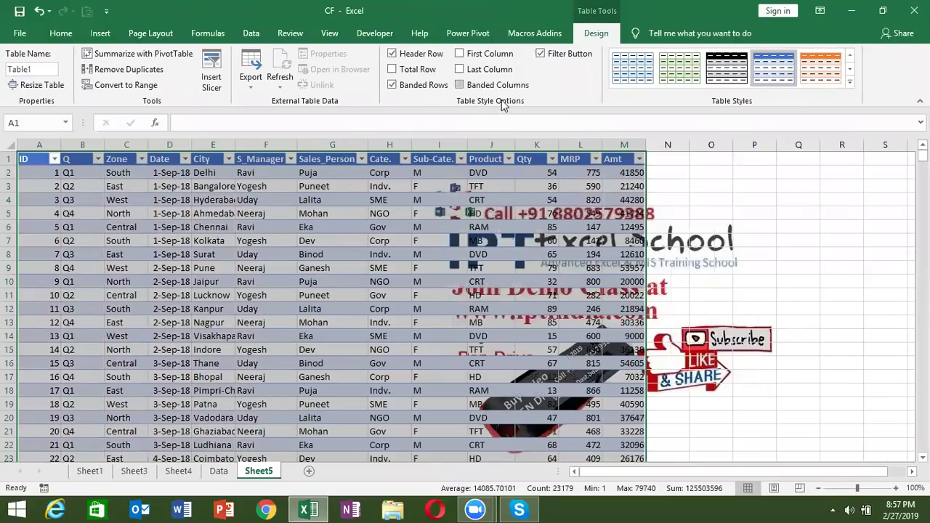
click(393, 86)
click(392, 85)
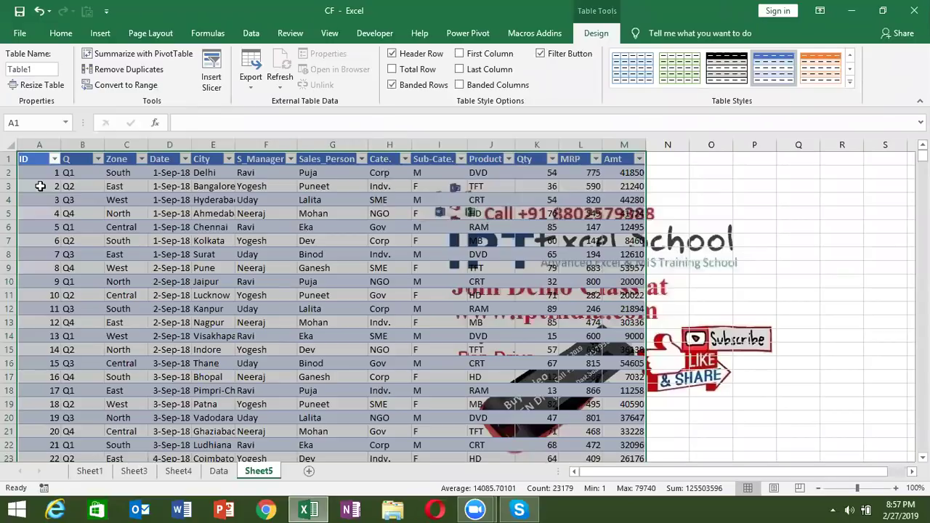
drag(37, 173, 311, 173)
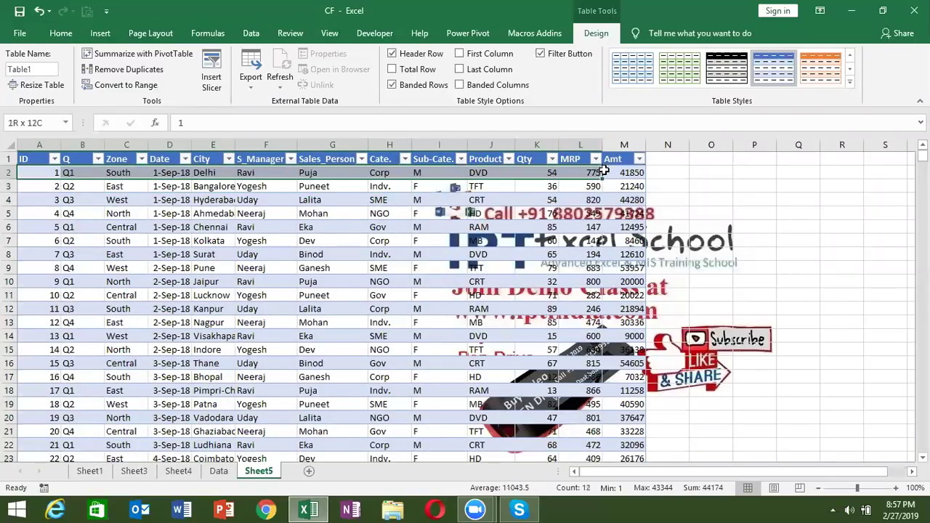
drag(477, 187, 631, 178)
click(62, 33)
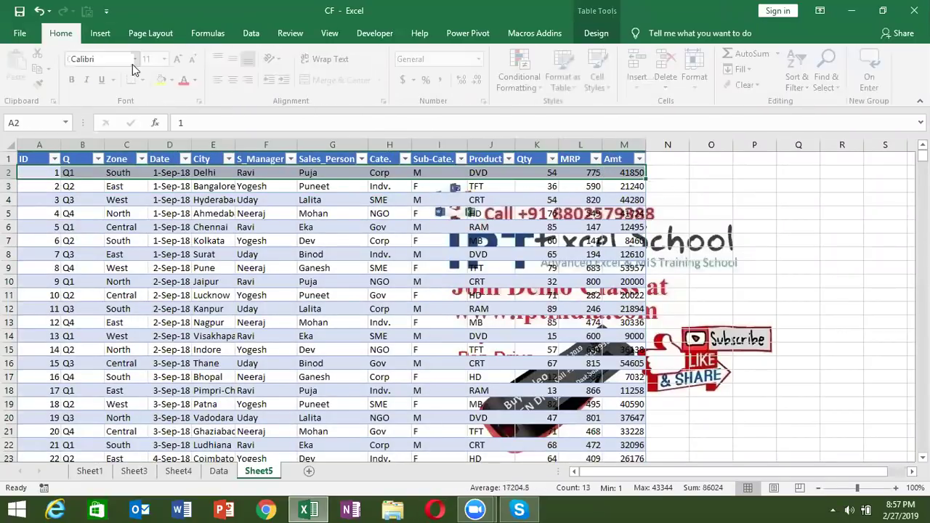
click(175, 80)
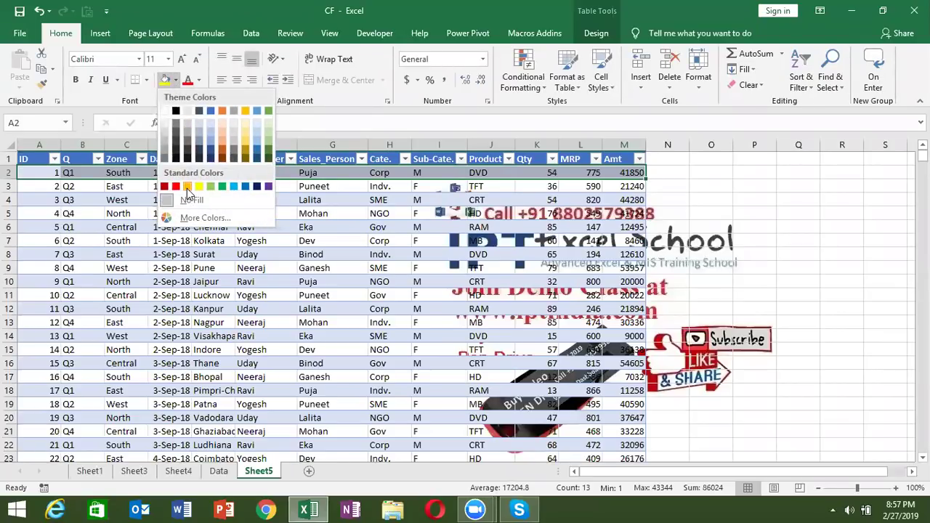
click(402, 324)
click(293, 214)
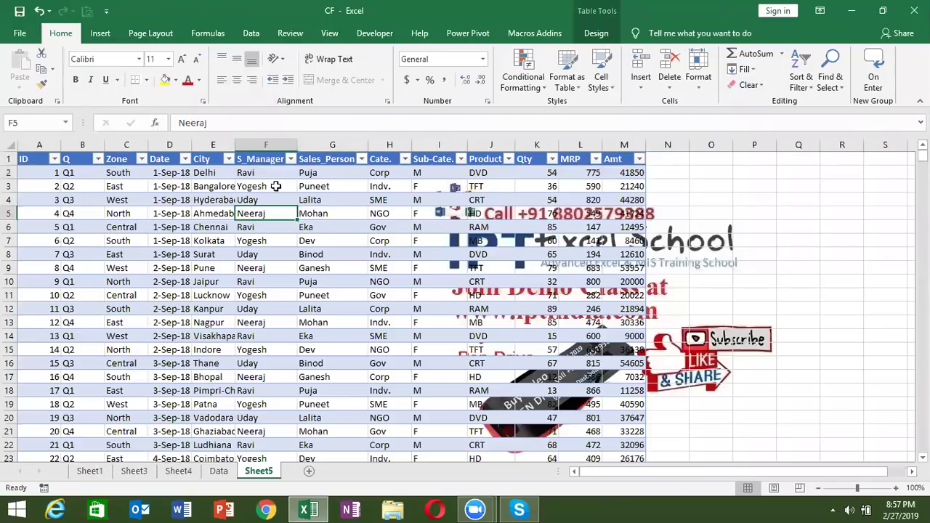
click(266, 172)
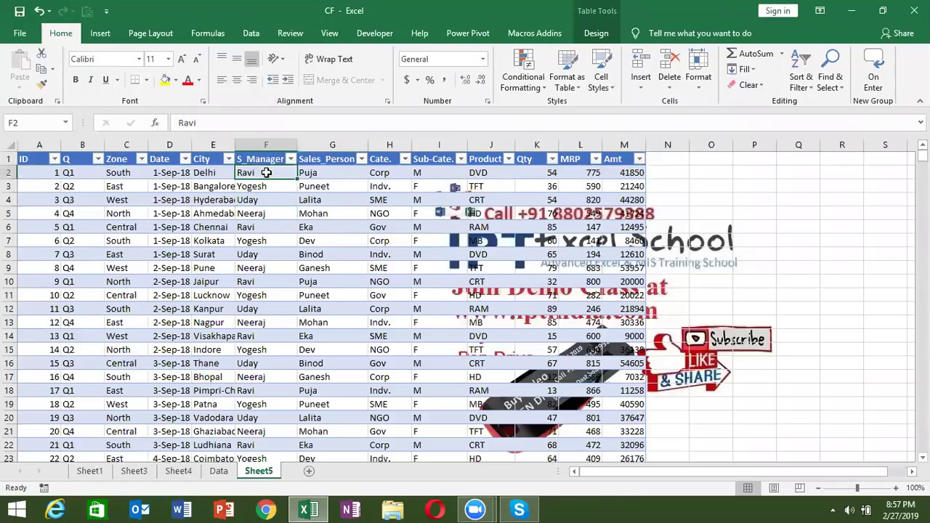
click(21, 172)
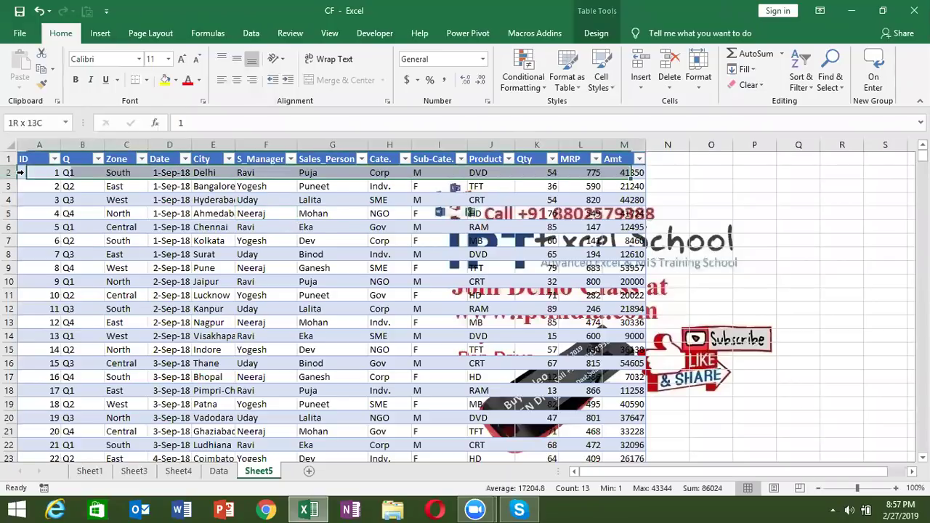
click(166, 80)
click(153, 213)
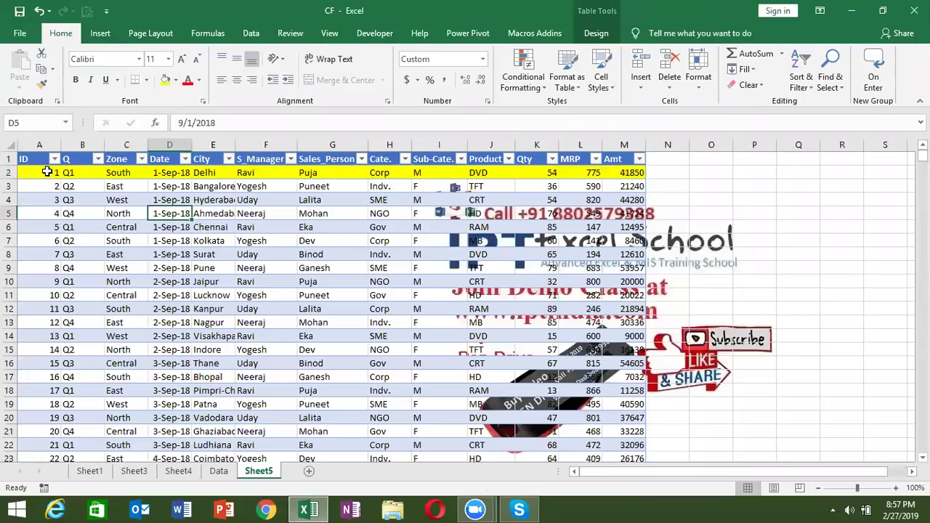
key(ctrl+z)
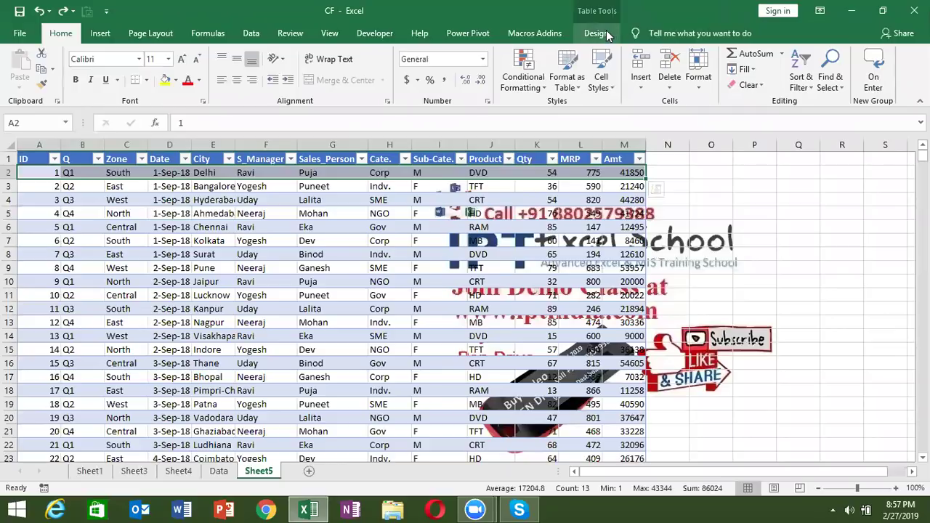
Apply the gold Medium table style to Table1 and scroll through the records.
click(596, 34)
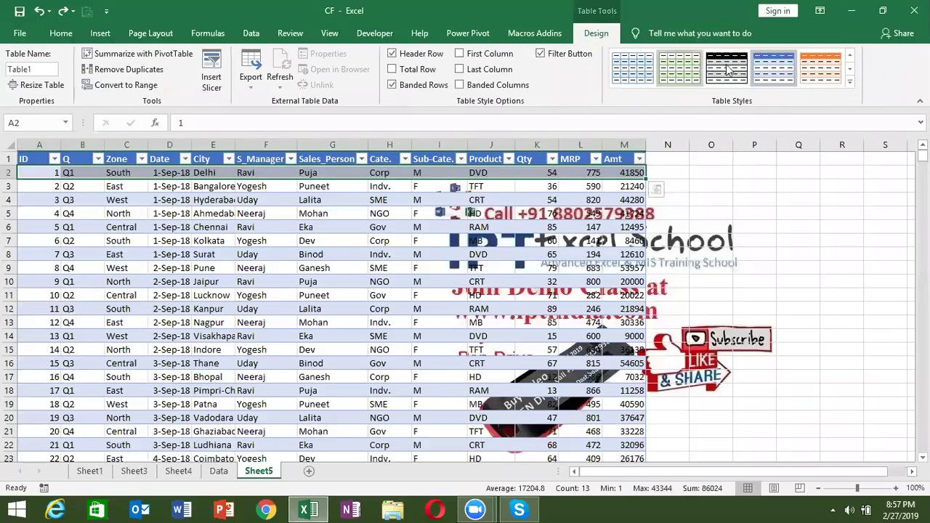
click(849, 83)
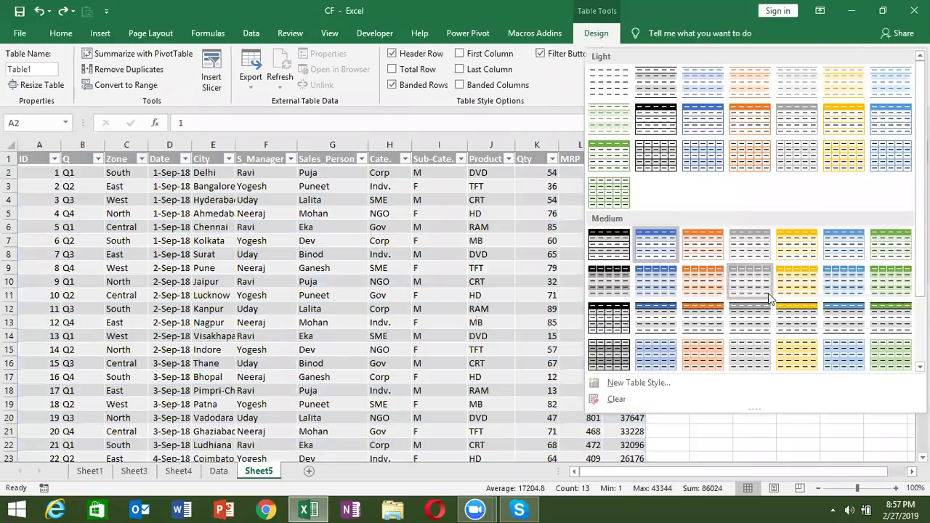
click(812, 312)
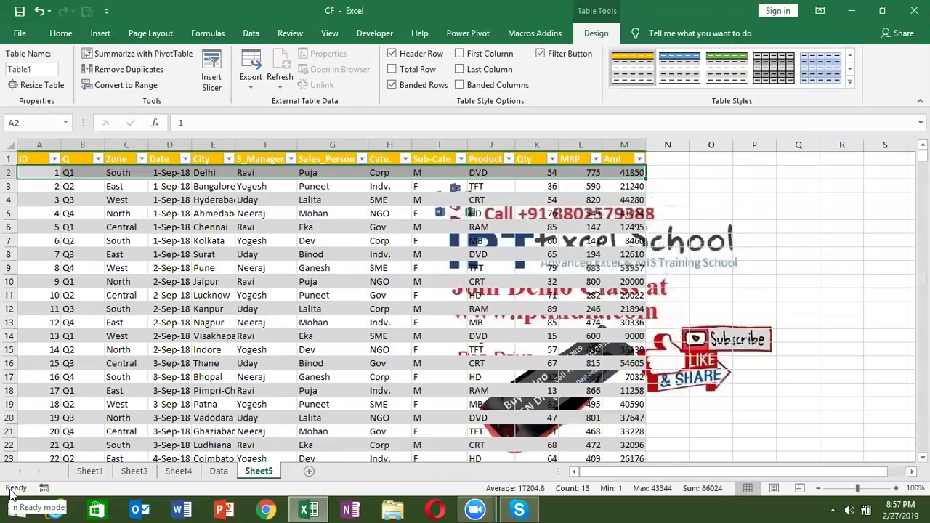
scroll(71, 413, down, 7)
scroll(69, 359, down, 6)
scroll(73, 360, down, 13)
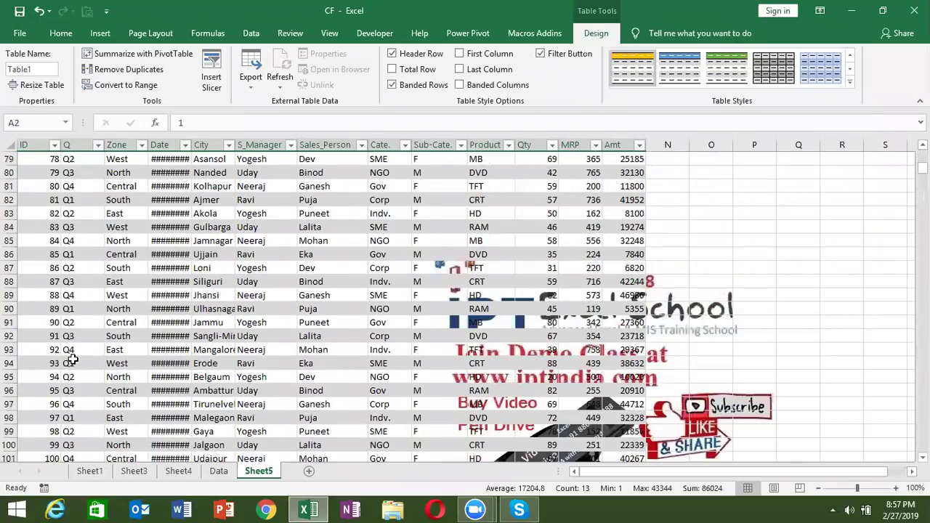
scroll(73, 356, up, 6)
scroll(73, 349, up, 8)
scroll(72, 347, up, 12)
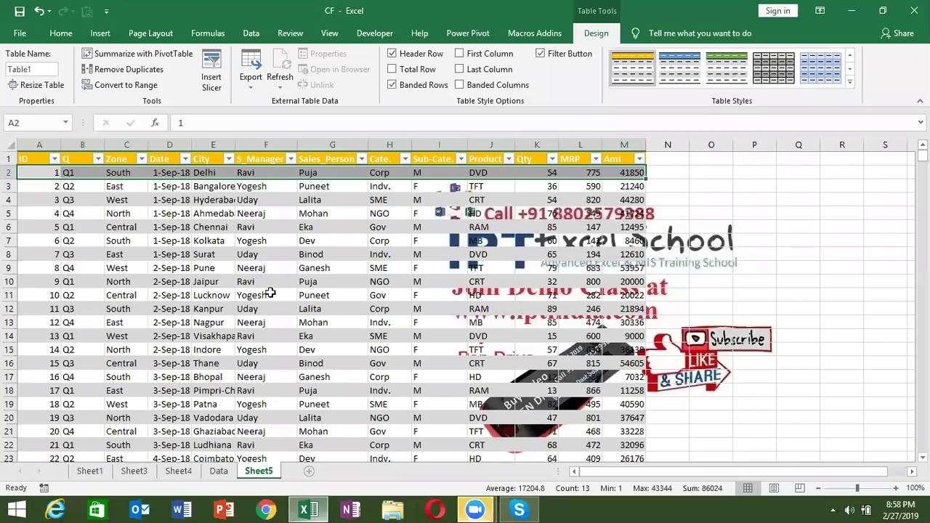
Bring Excel back and go to Sheet4 with the Qty pivot table.
click(322, 509)
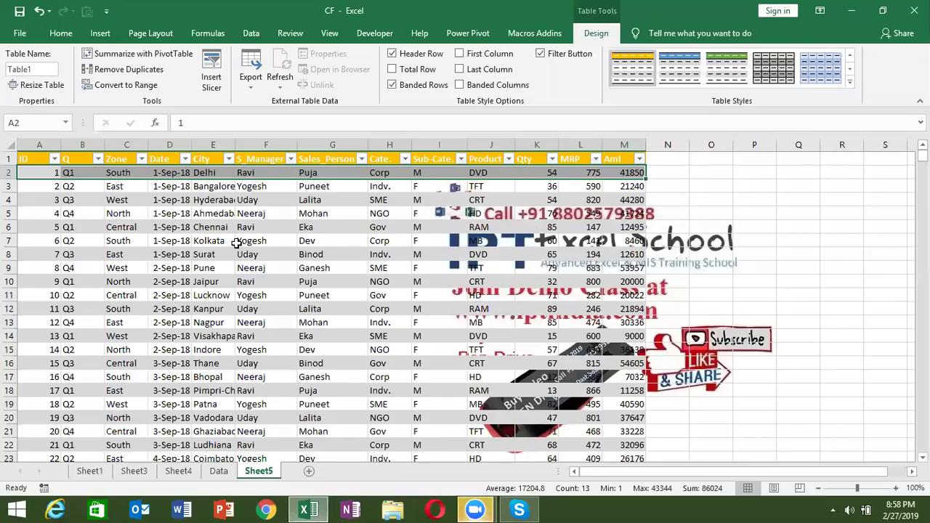
click(236, 244)
click(218, 471)
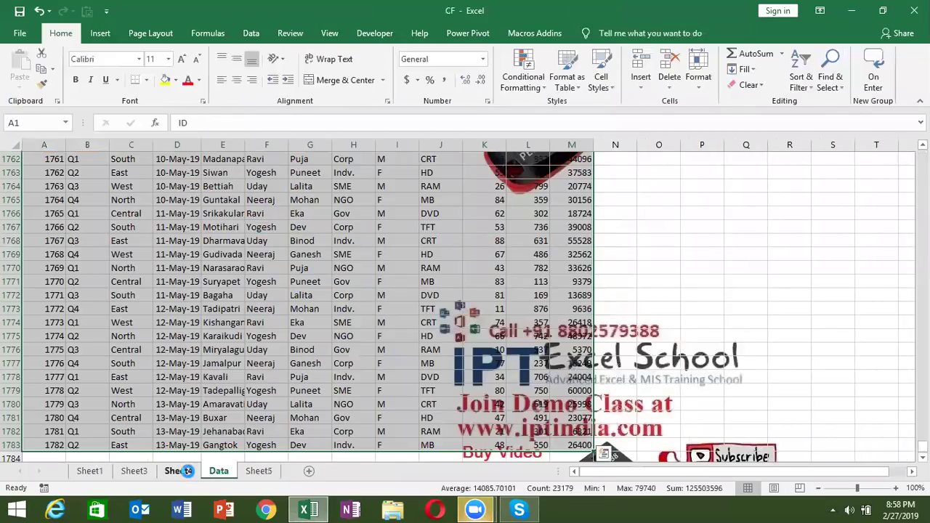
click(187, 471)
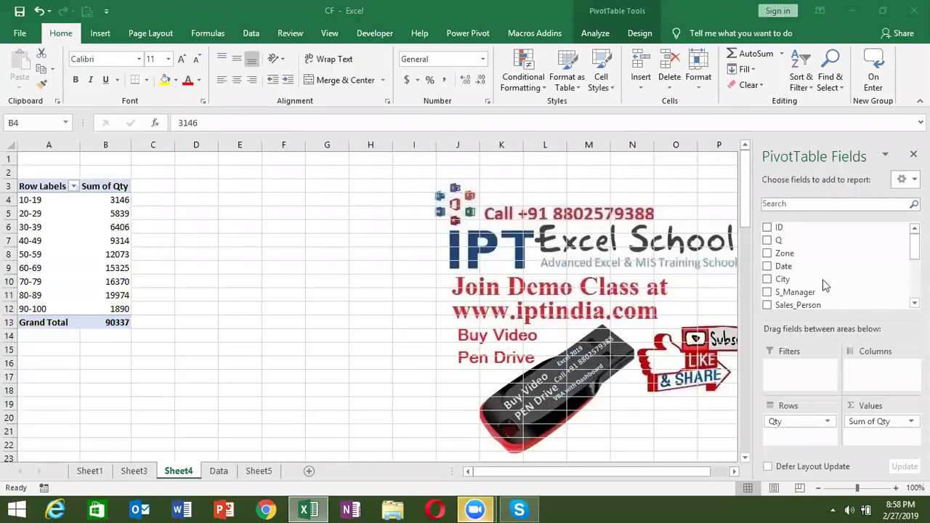
Nest Zone under the Qty ranges in the pivot rows, listing Central, East, North, South, West.
drag(782, 280, 812, 448)
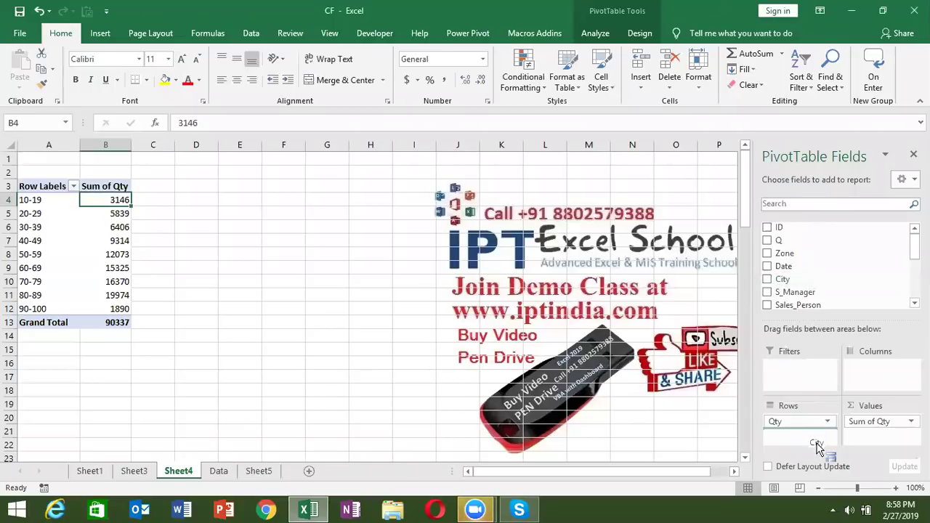
mouse_move(812, 448)
mouse_down()
mouse_move(805, 267)
mouse_move(799, 439)
mouse_up()
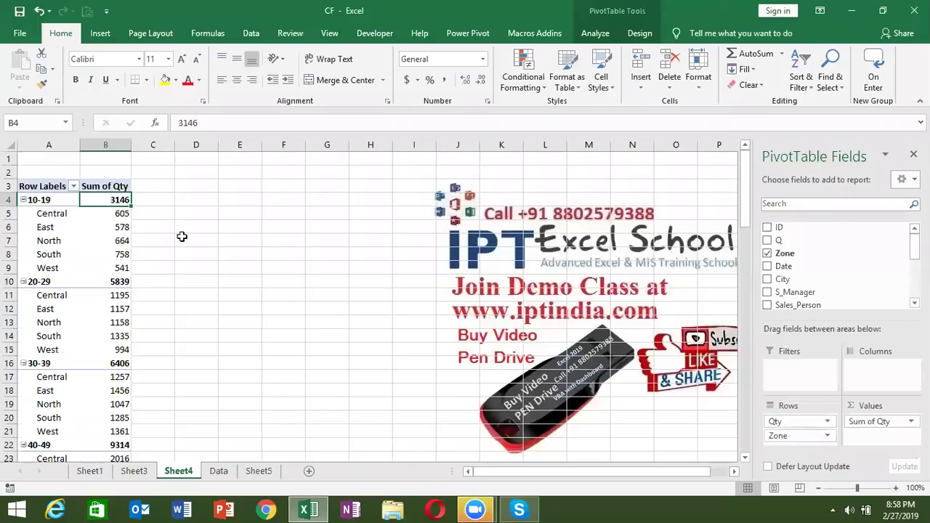
mouse_move(92, 246)
mouse_move(62, 229)
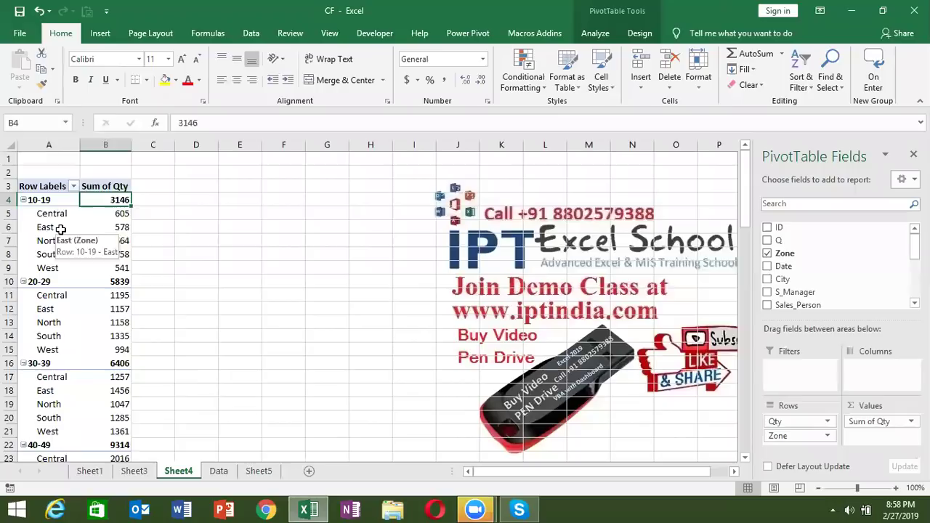
Tick Classic PivotTable layout on the Display settings of the pivot's PivotTable Options.
right_click(61, 229)
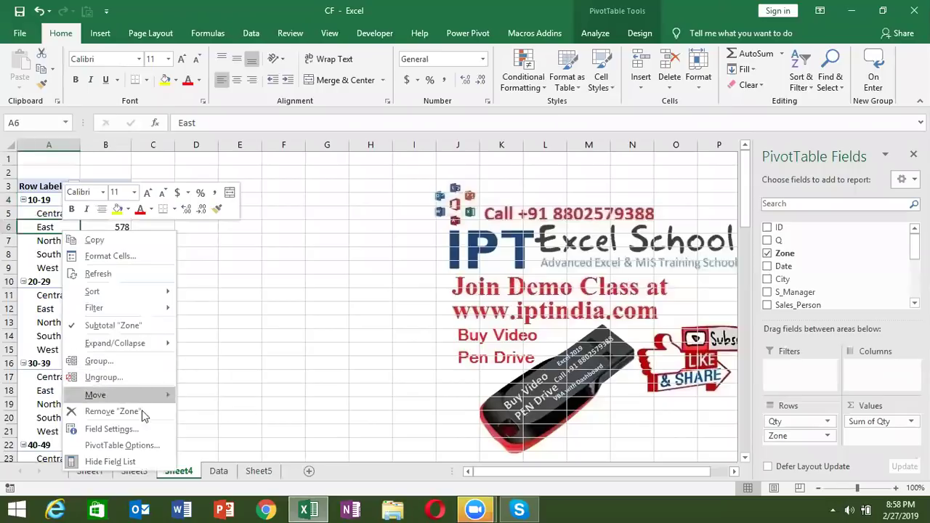
click(147, 451)
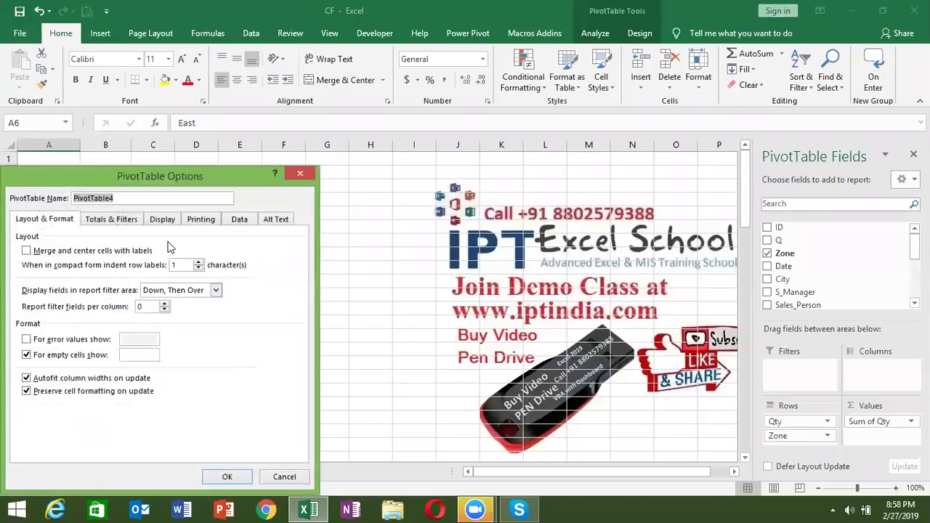
click(163, 219)
click(65, 319)
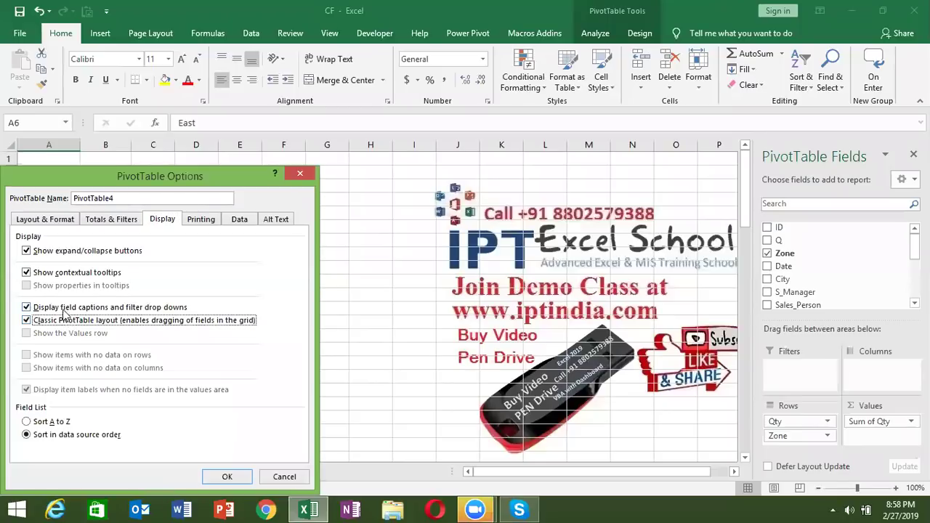
key(Return)
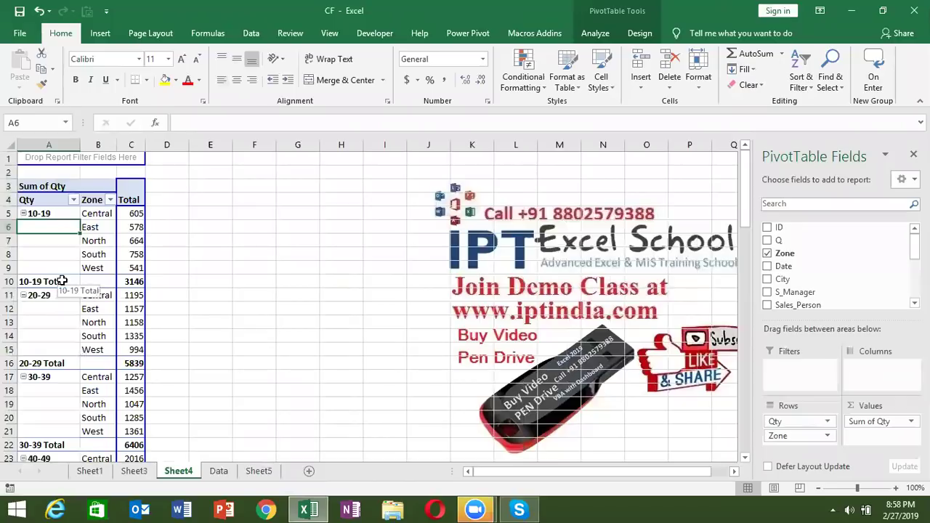
Select the East, Central and 10-19 labels, then the whole 10-19 Total row (row 10).
click(99, 221)
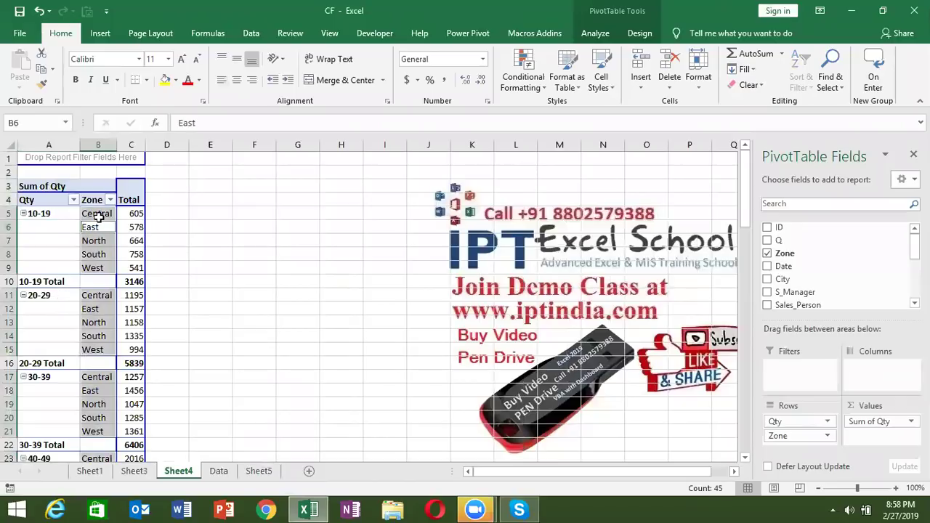
click(99, 216)
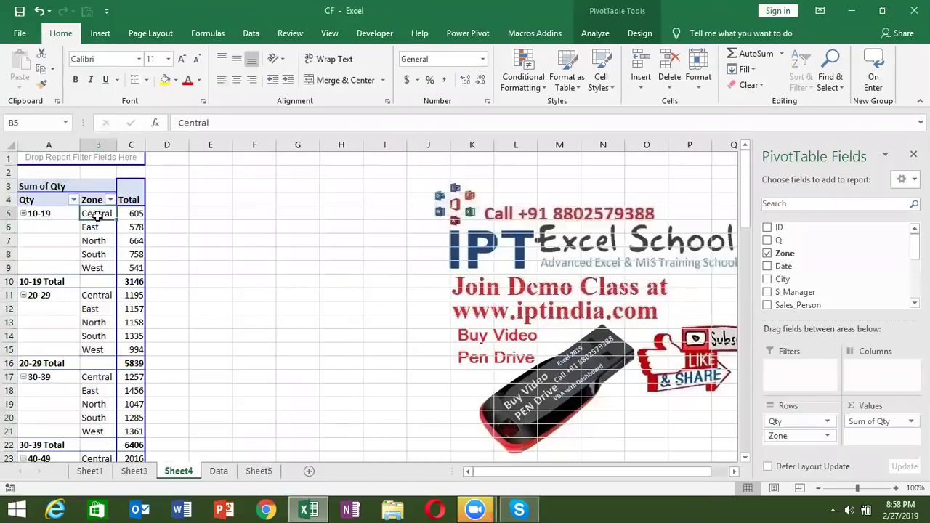
click(48, 216)
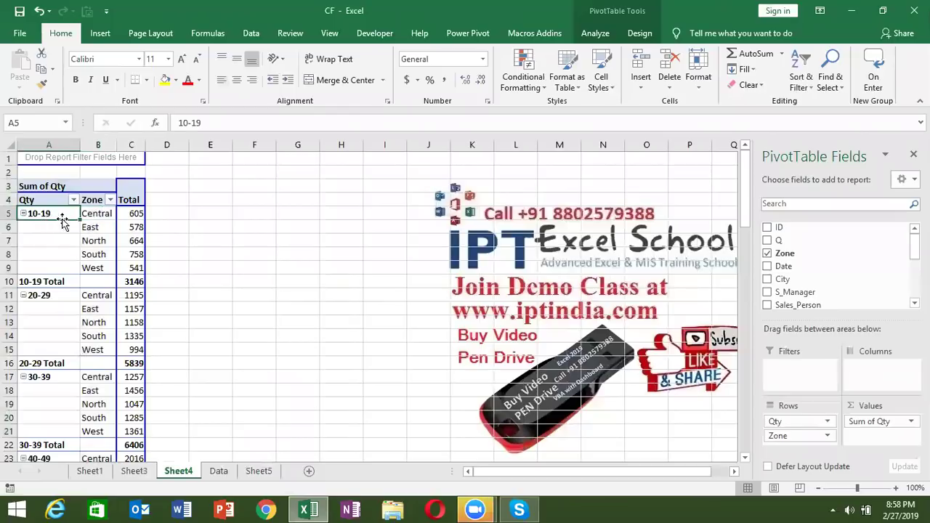
click(10, 227)
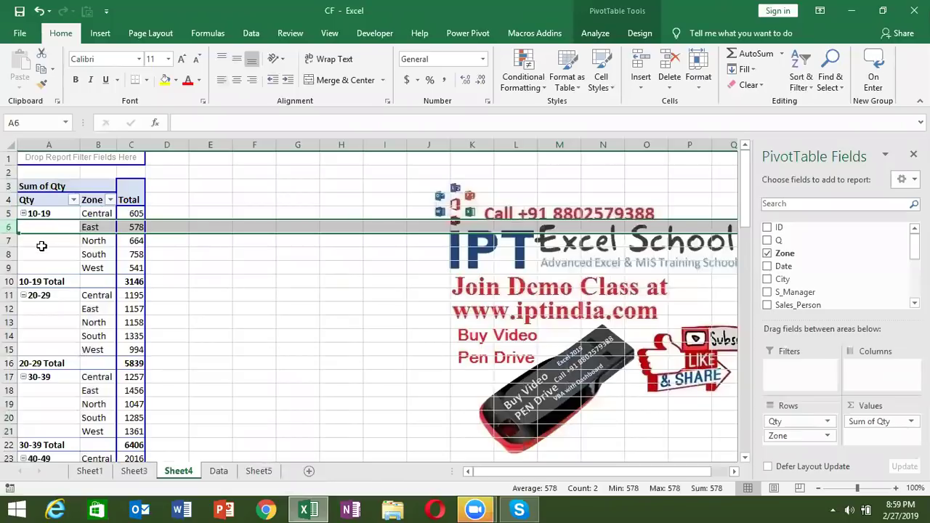
click(15, 281)
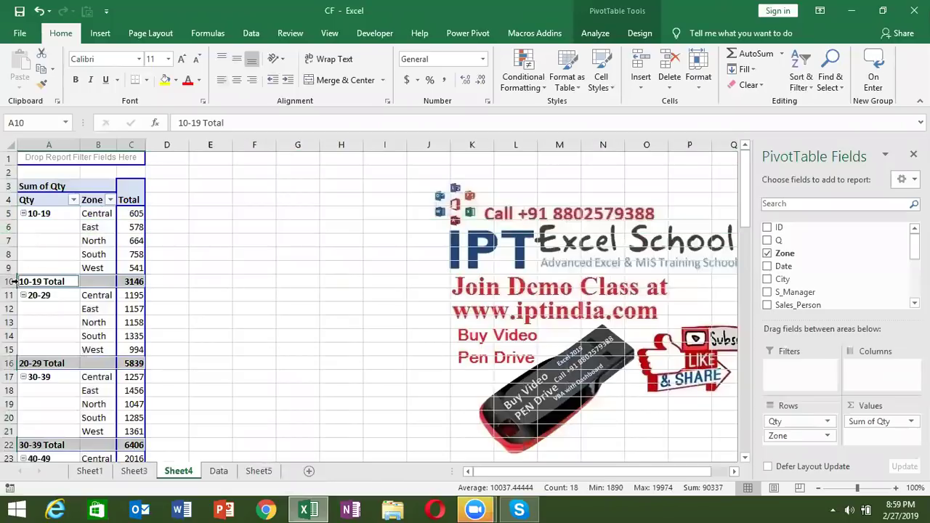
click(10, 281)
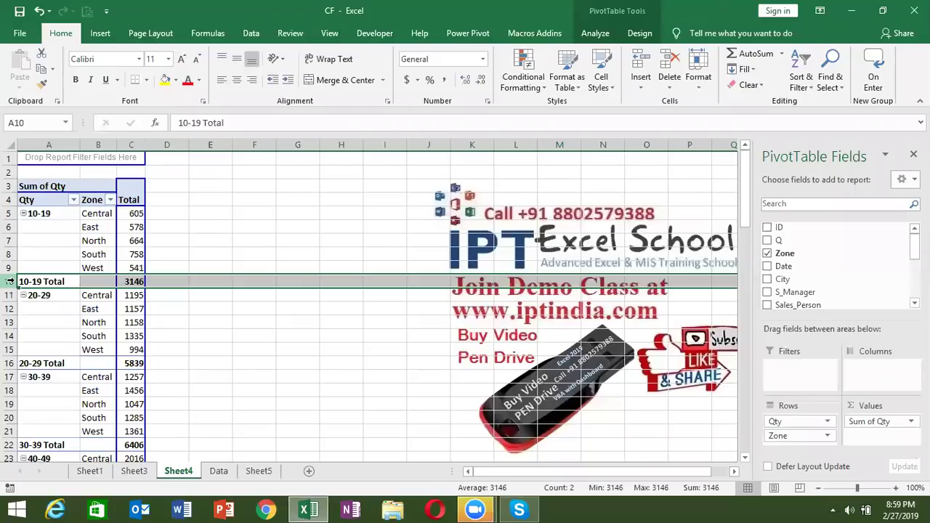
click(90, 221)
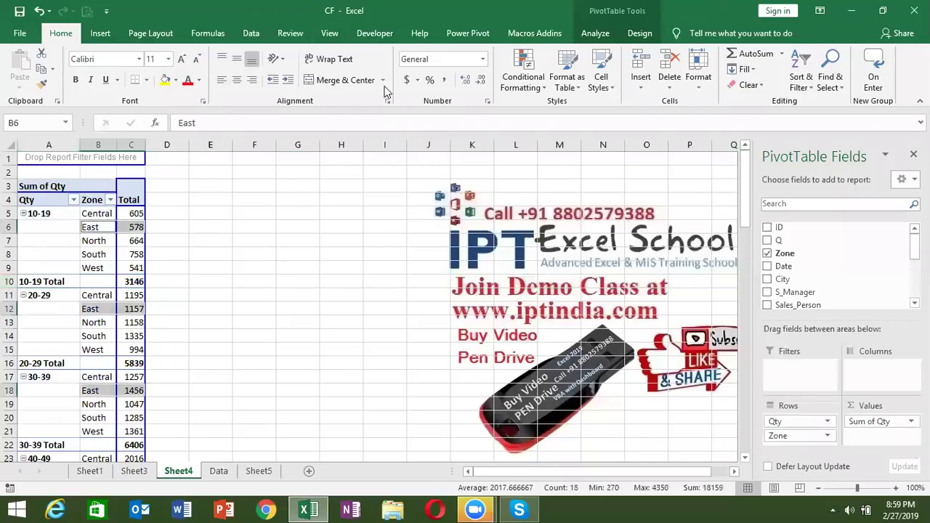
click(9, 281)
Try deleting row 10 with Ctrl+minus, dismiss the PivotTable warning, and minimise Excel to the desktop.
key(ctrl+minus)
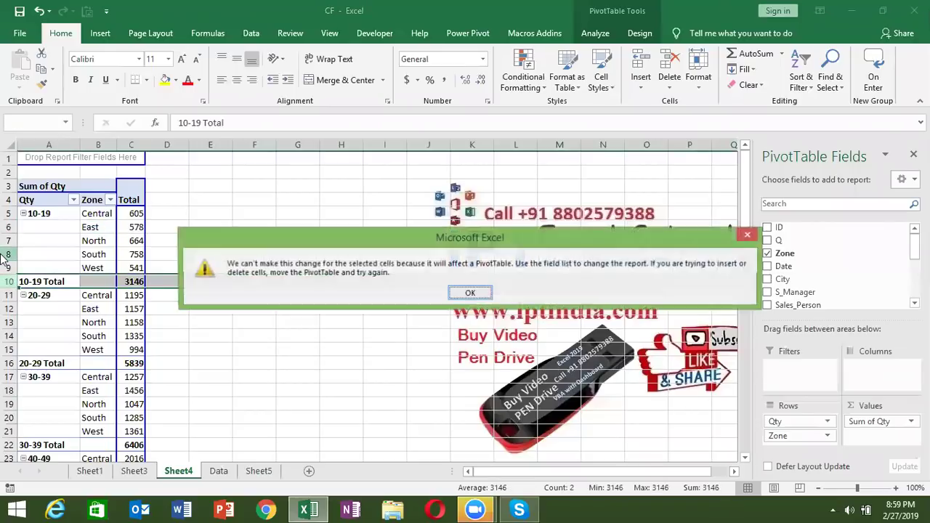
key(Return)
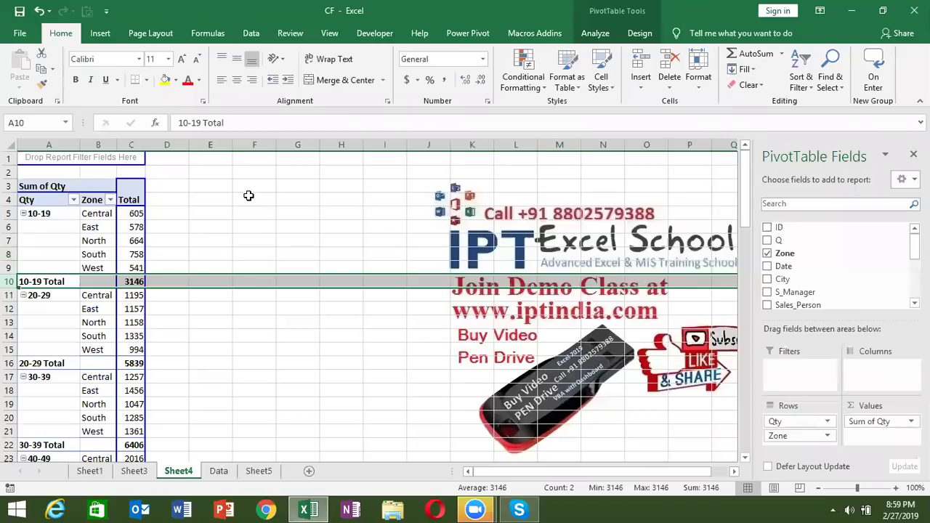
key(super+d)
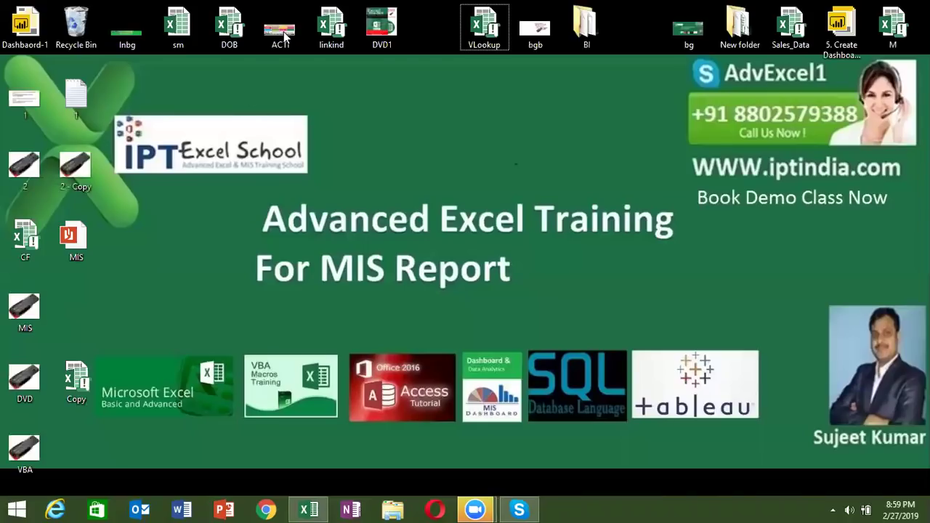